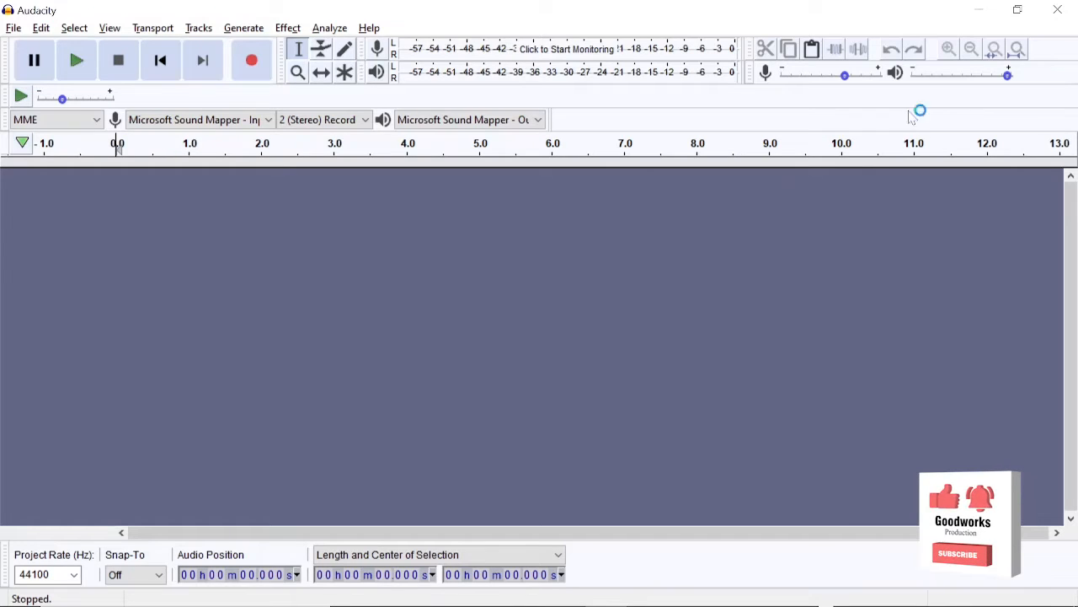
Step: Raise the recording volume to 0.86 and lower the playback volume to about two thirds of its range
mouse_move(827, 81)
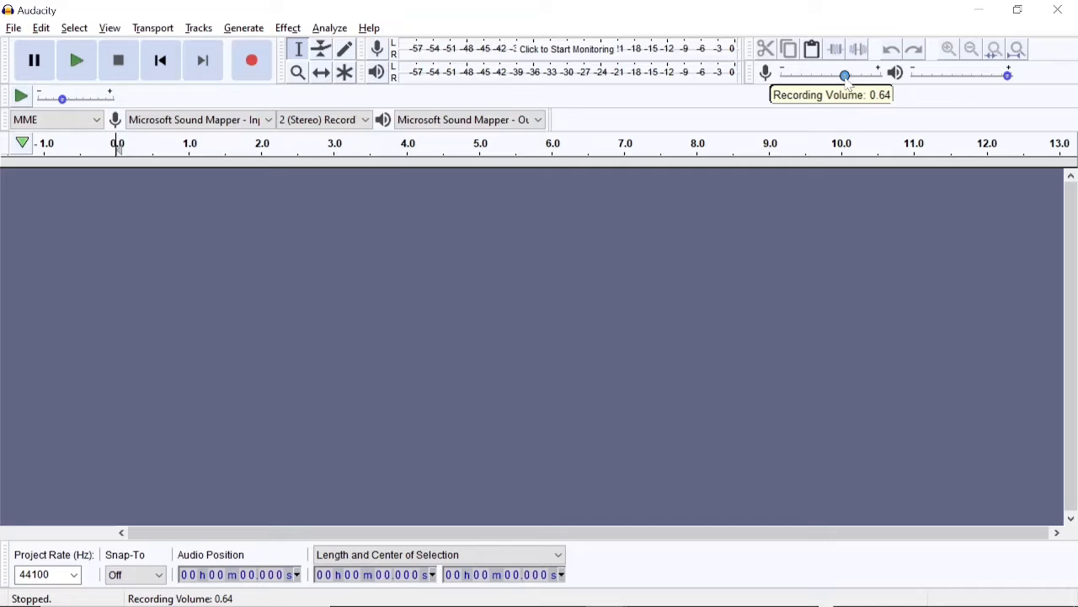
drag(847, 81, 862, 82)
drag(862, 82, 871, 82)
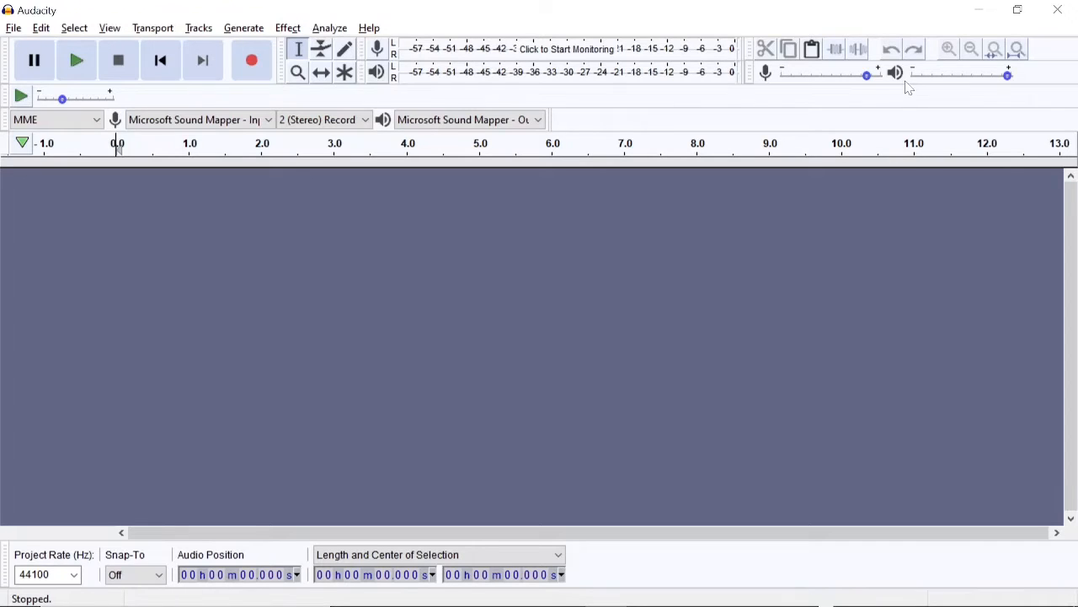
drag(1009, 77, 976, 81)
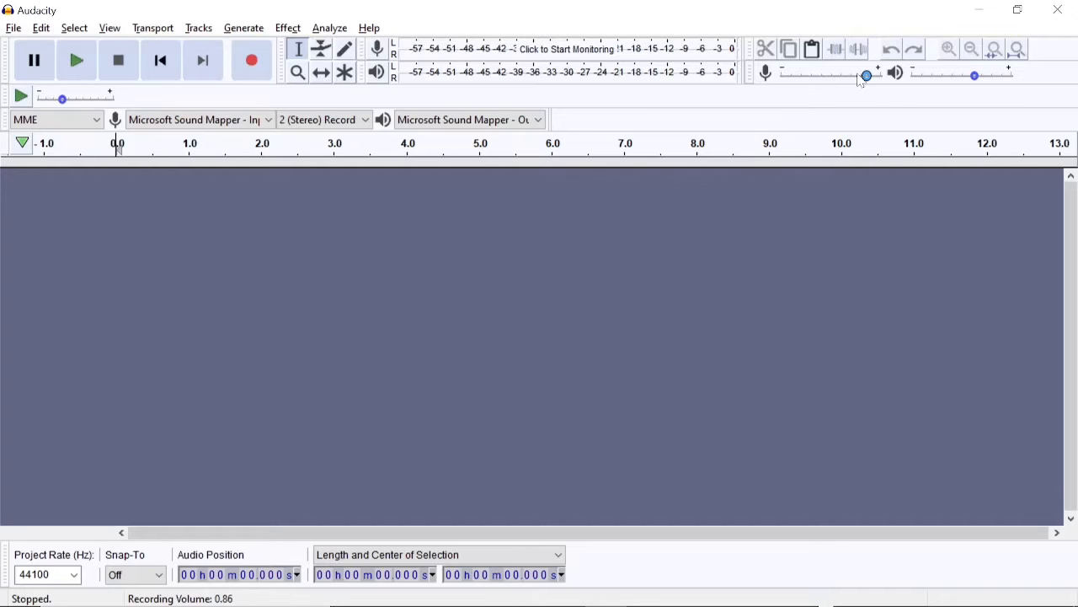
mouse_move(866, 83)
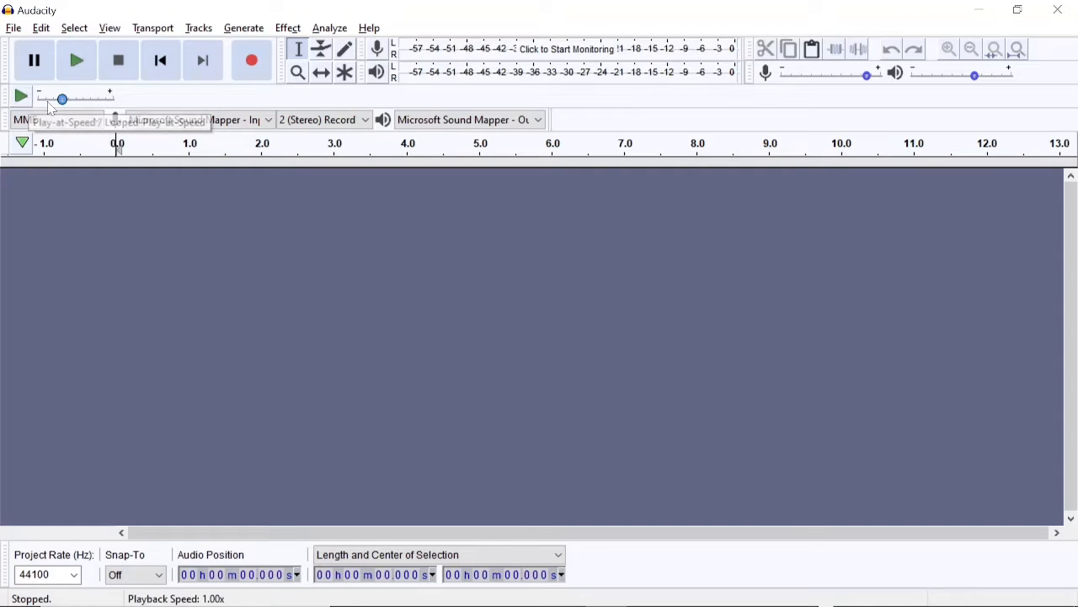
Step: Increase the play-at-speed rate to slightly more than 1.00x
mouse_move(49, 104)
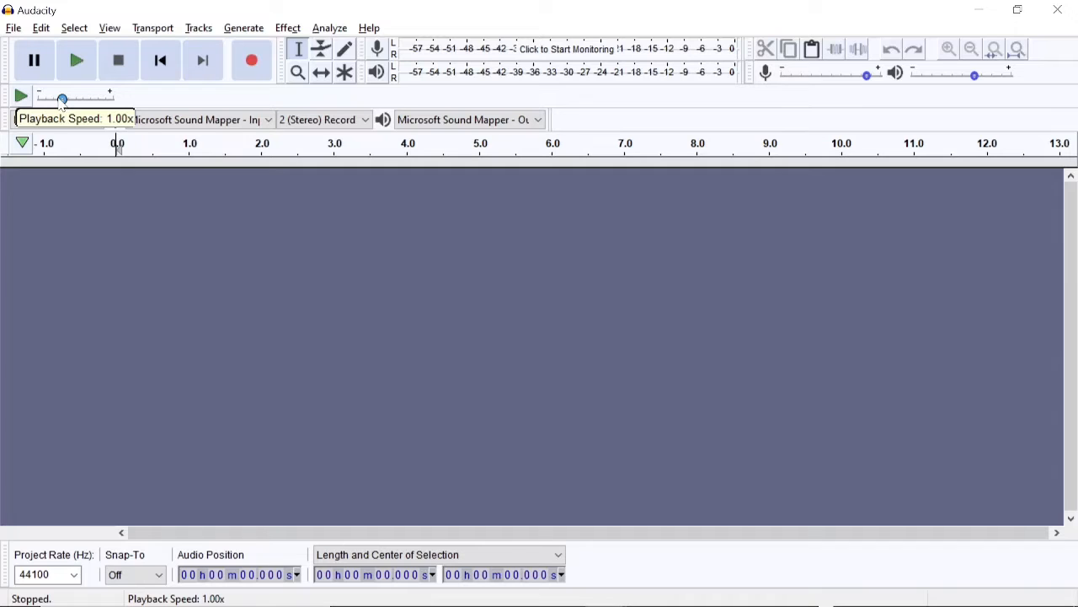
mouse_move(62, 100)
mouse_down()
mouse_move(93, 100)
mouse_move(80, 99)
mouse_up()
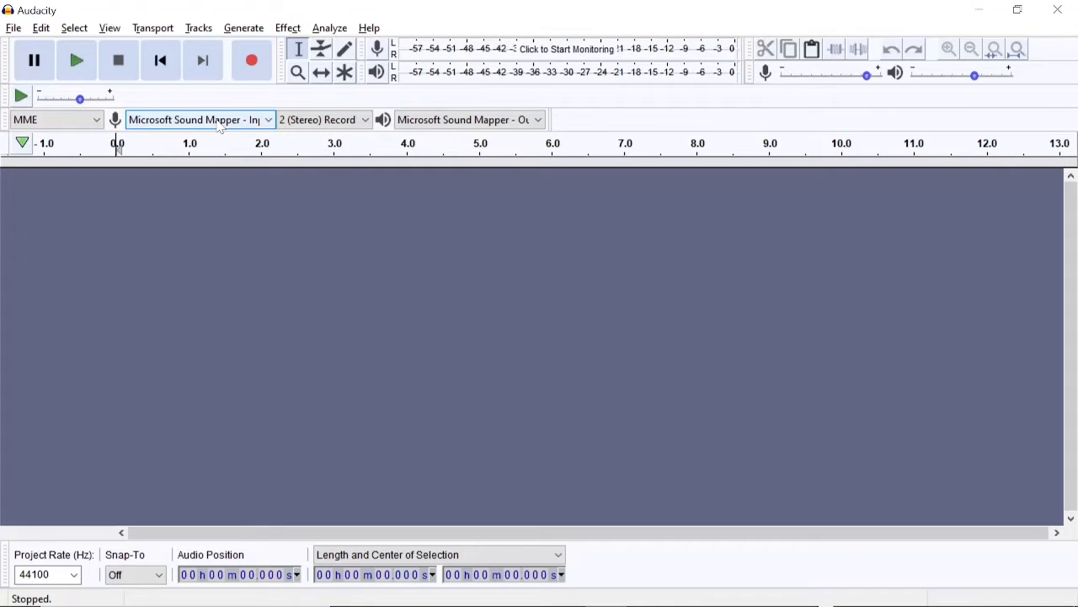
Step: Set the recording device to Microphone (Conexant ISST Audio) with 1 (Mono) recording channel, keeping Microsoft Sound Mapper - Output for playback
click(261, 126)
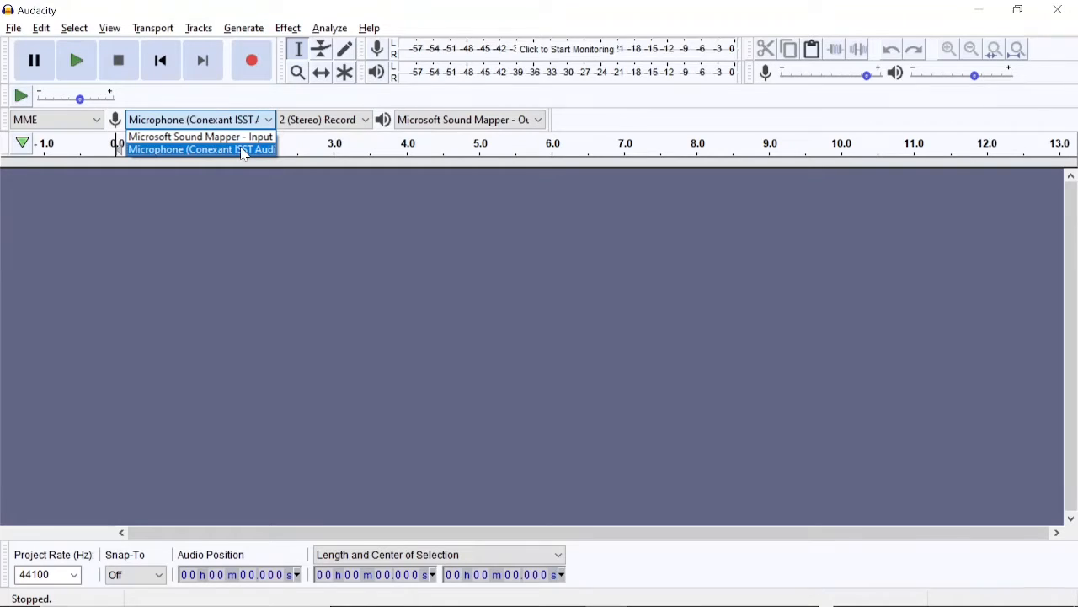
click(242, 150)
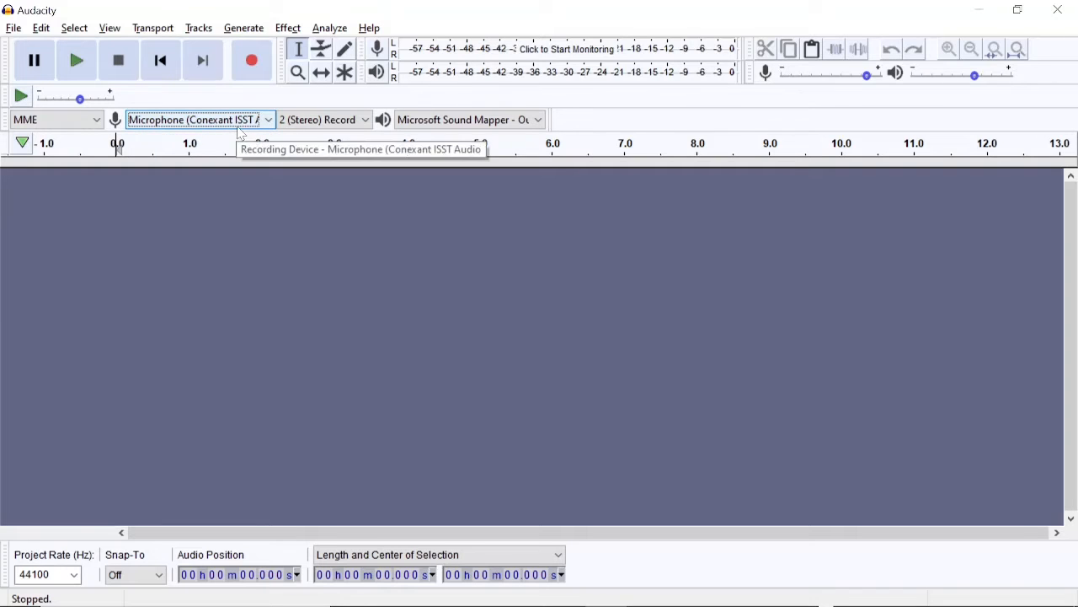
click(362, 129)
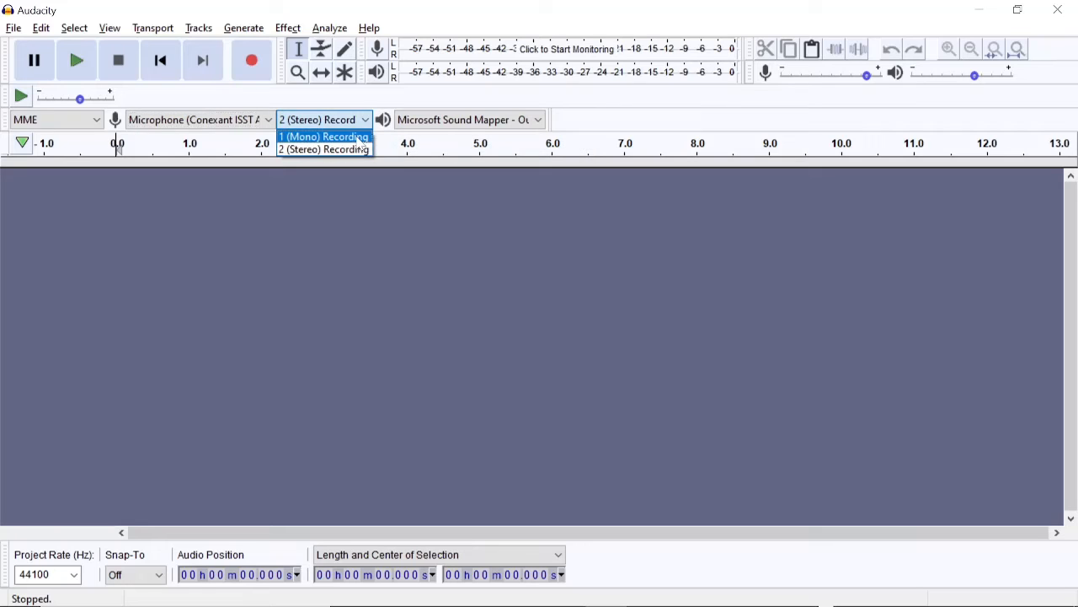
click(362, 137)
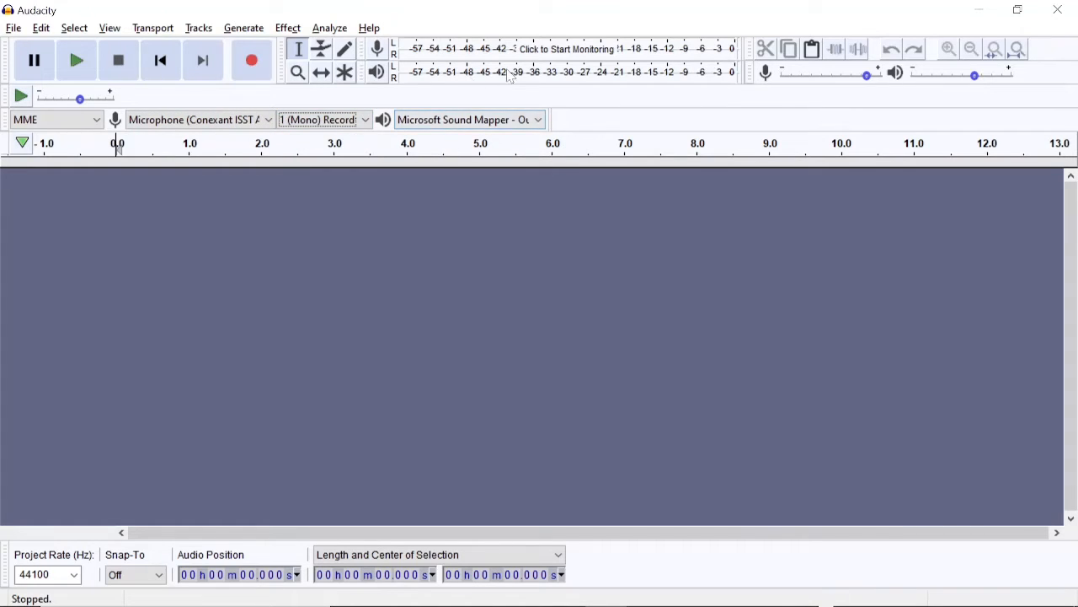
click(539, 121)
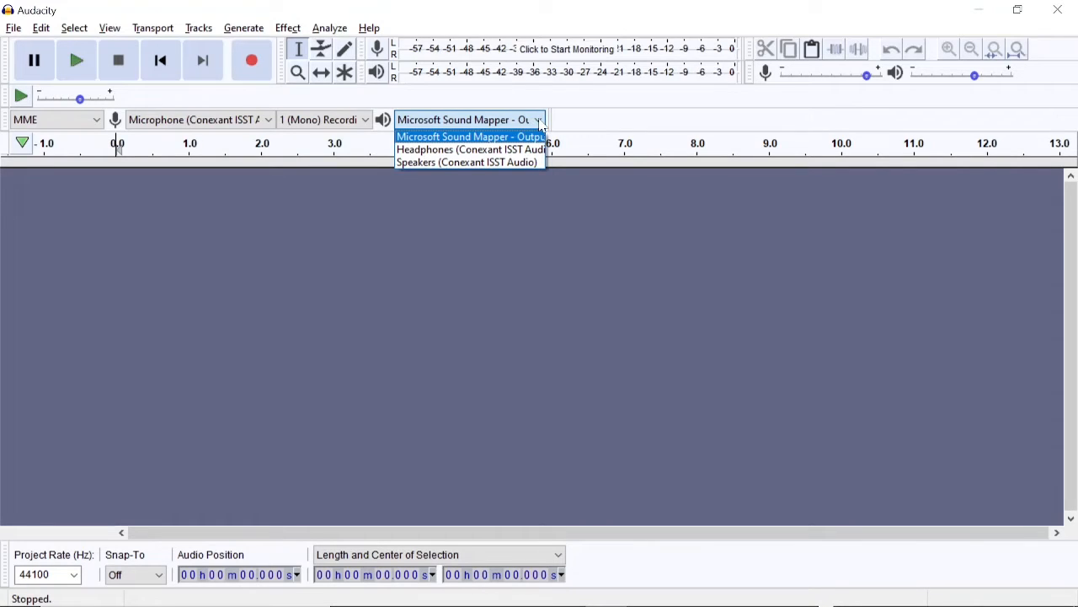
click(540, 122)
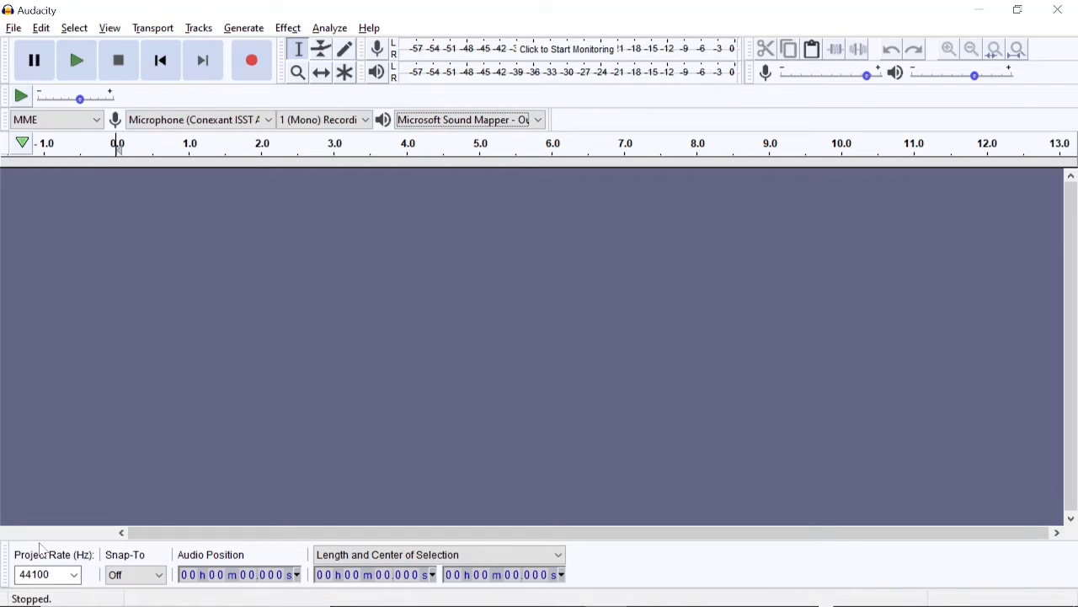
Step: Set the project sample rate to 48000 Hz
click(75, 575)
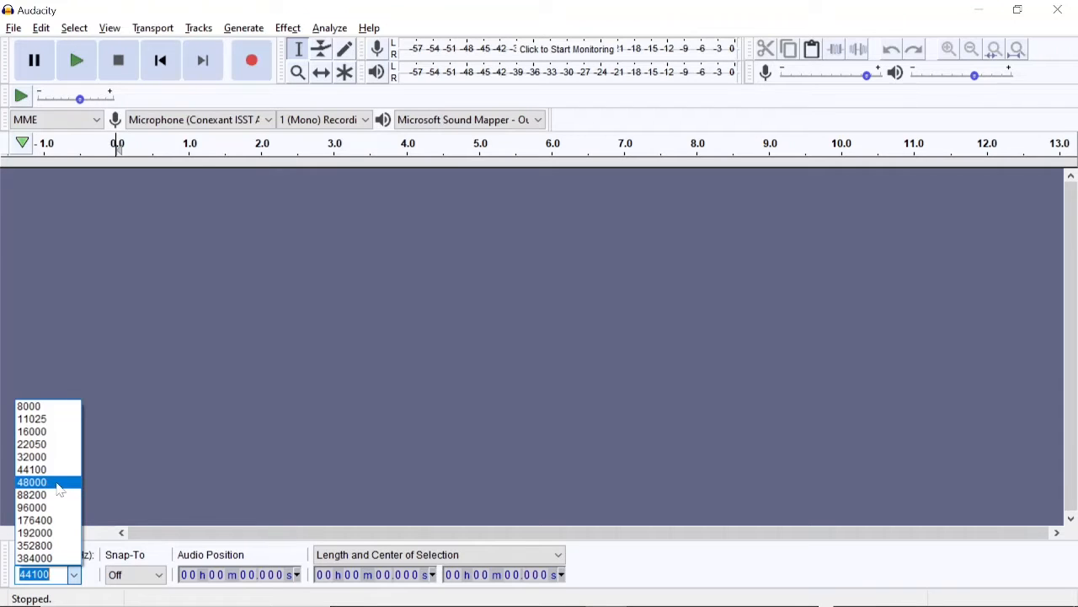
click(57, 484)
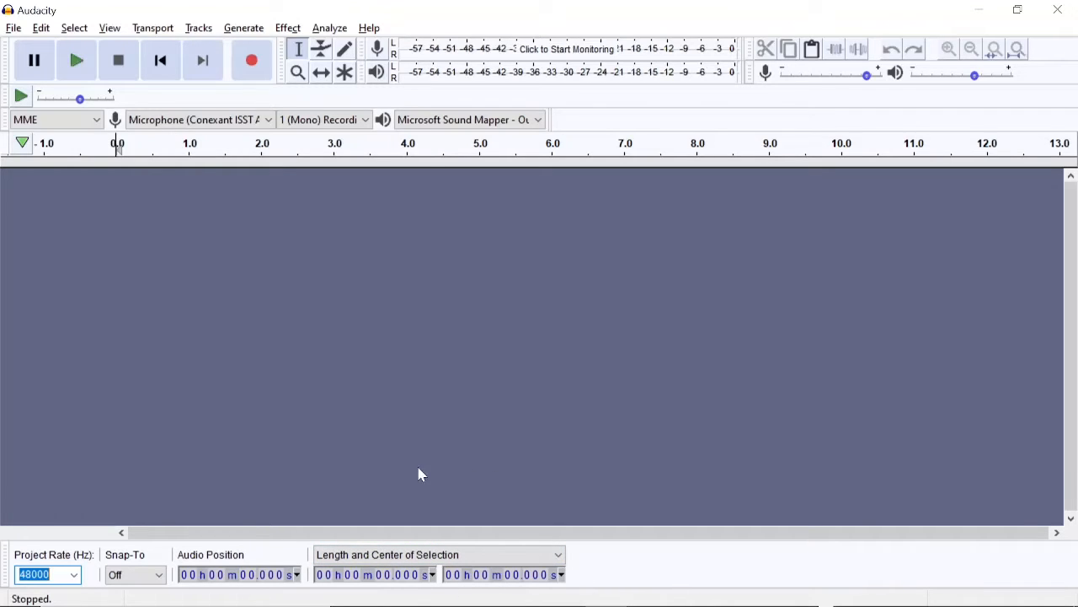
click(257, 458)
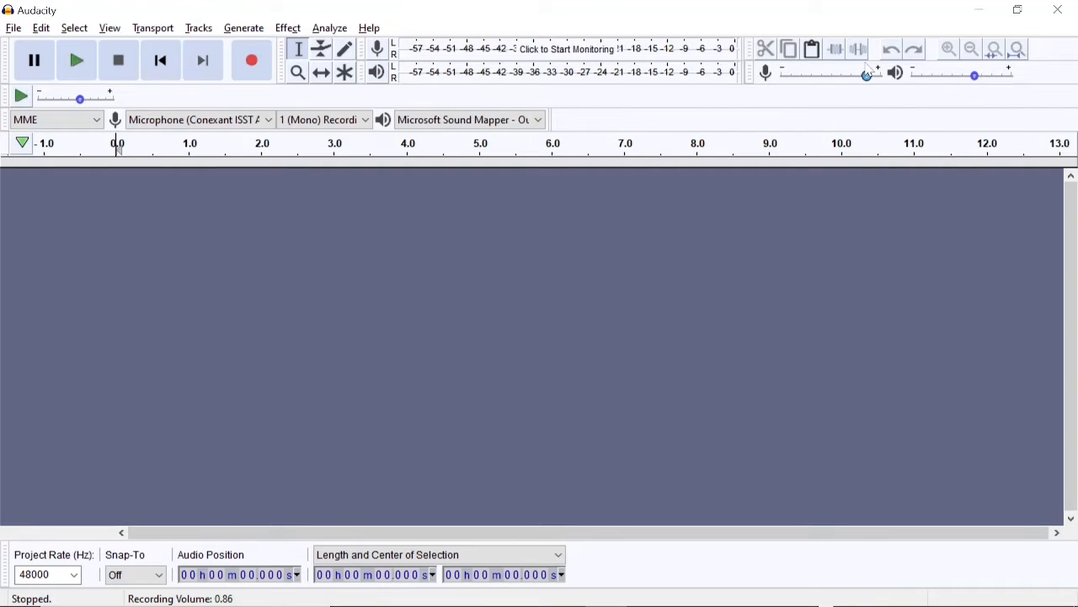
Step: Record a mono track of about 26 seconds, pausing and resuming once at about 18 seconds
mouse_move(869, 85)
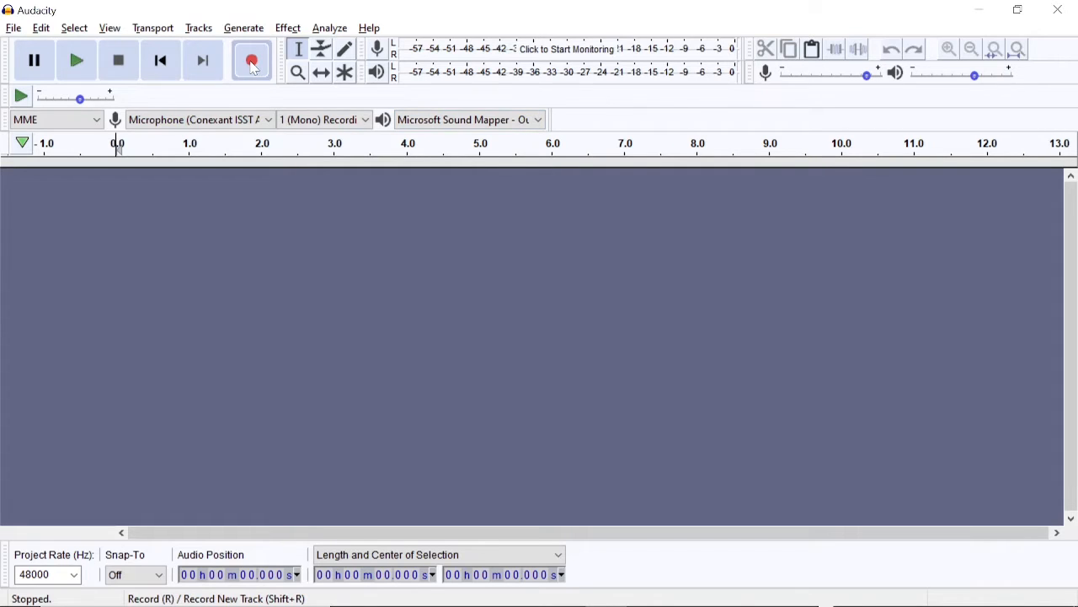
click(254, 66)
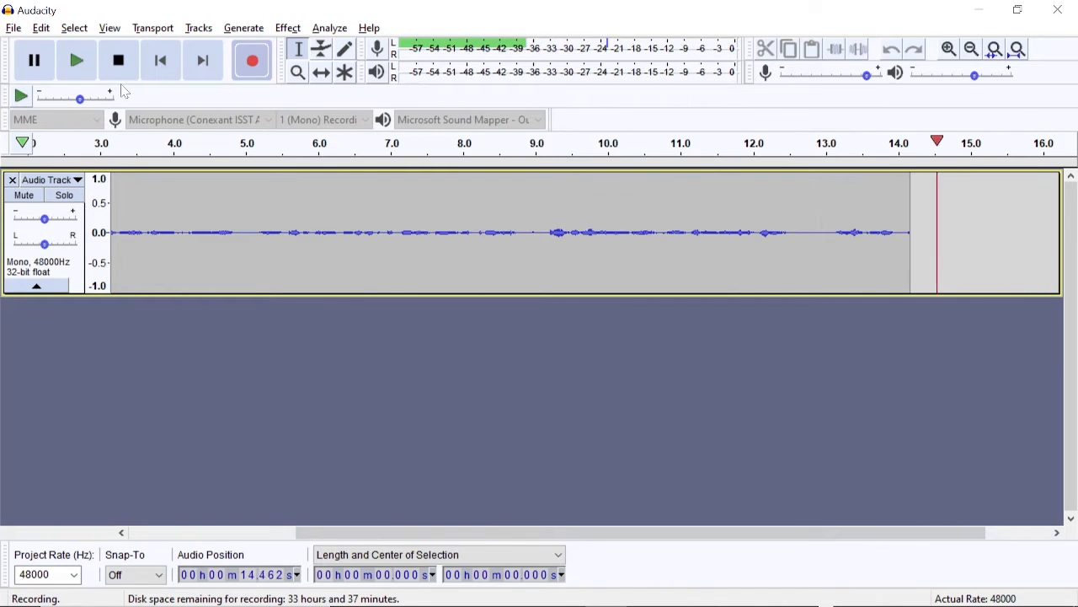
click(47, 74)
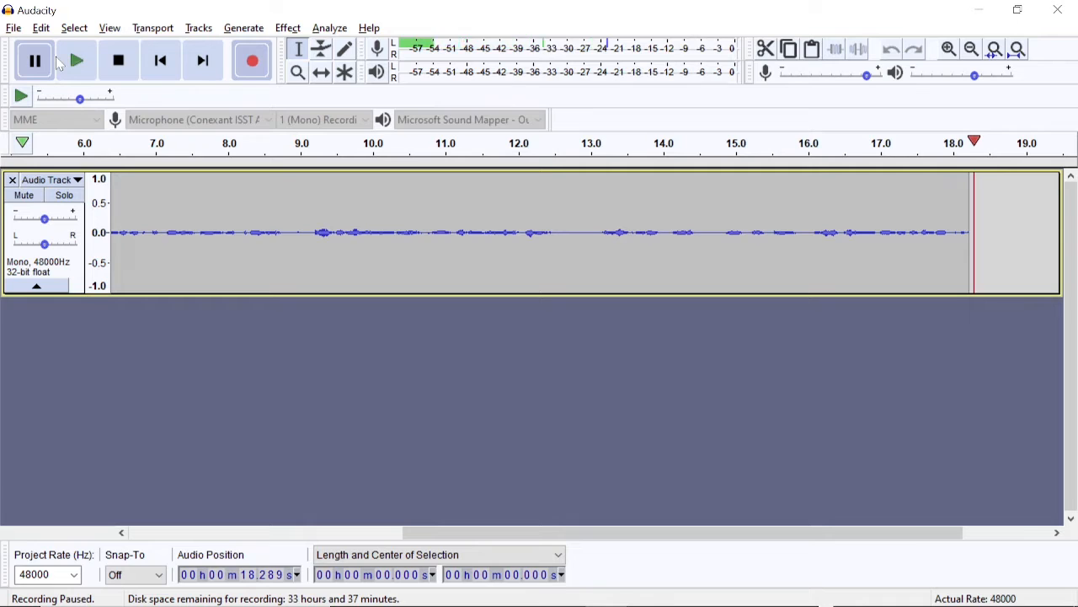
click(43, 68)
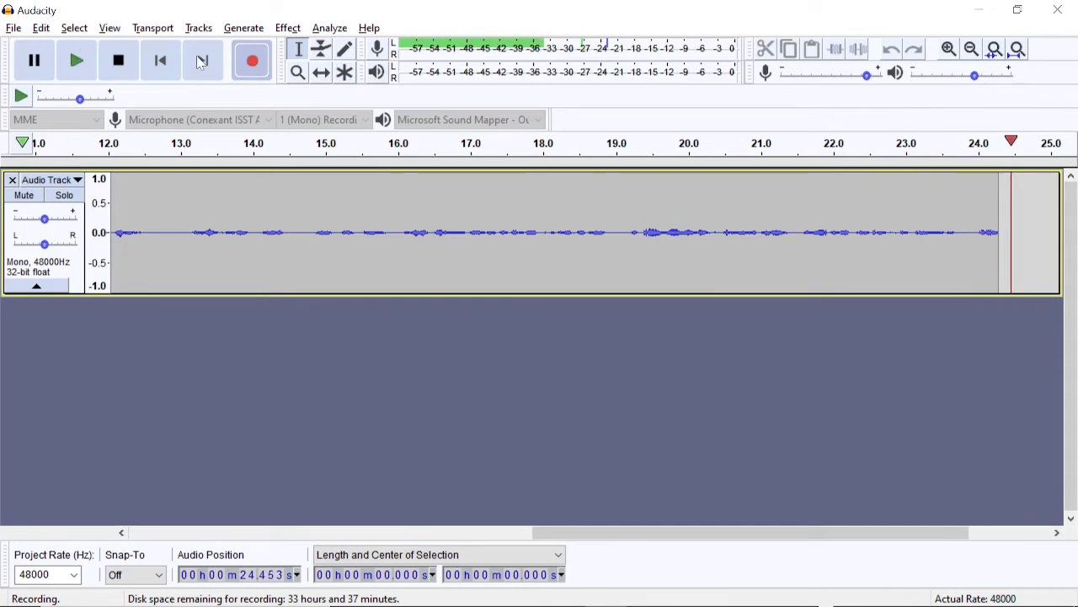
click(119, 61)
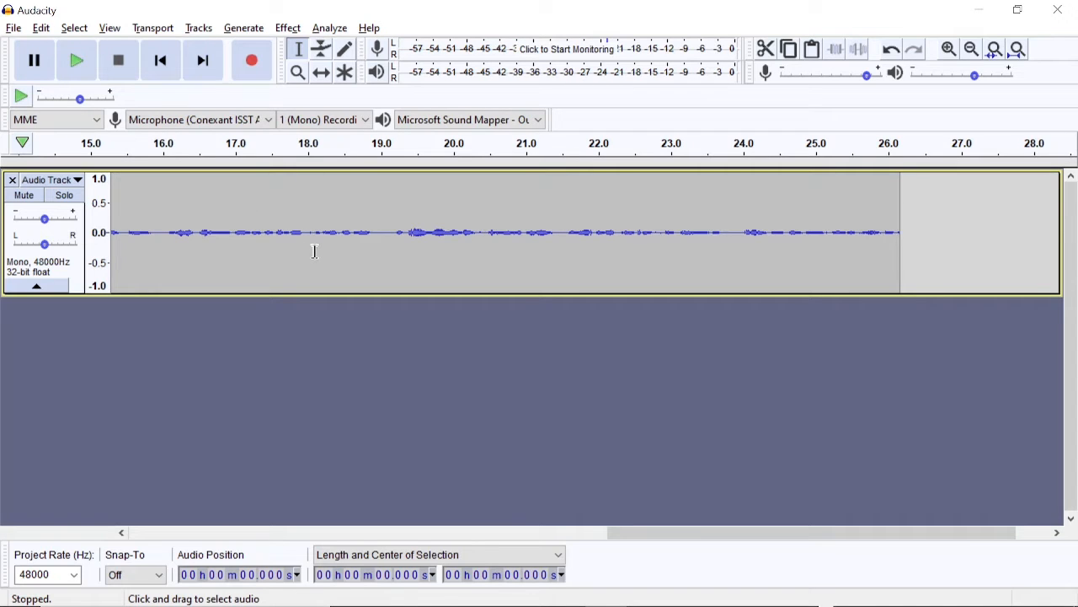
Step: Select the quiet opening of the recorded track, from its start to about 1.42 seconds
key(Home)
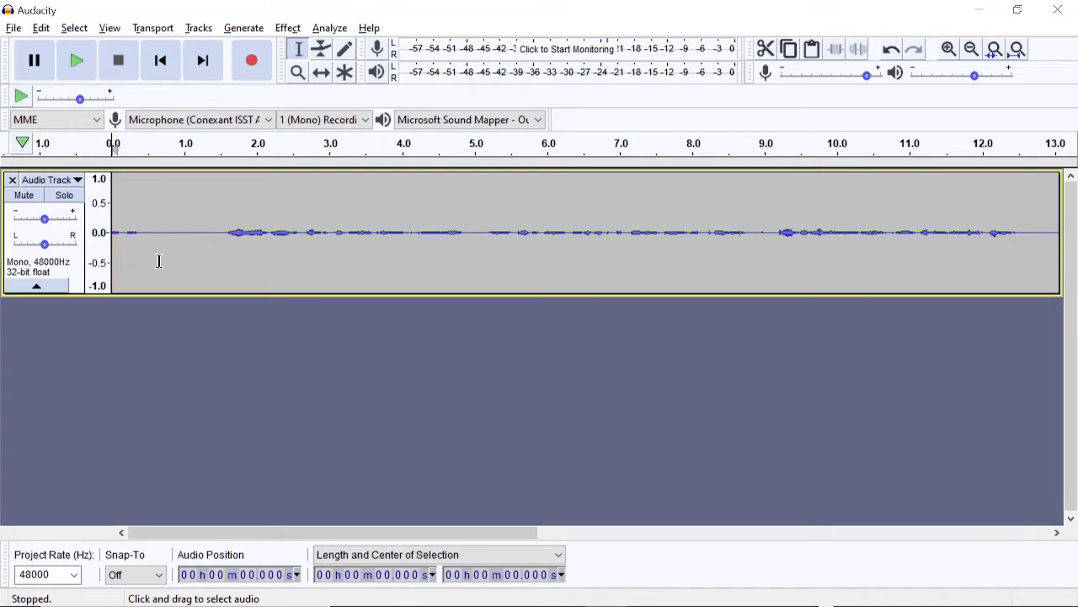
click(214, 233)
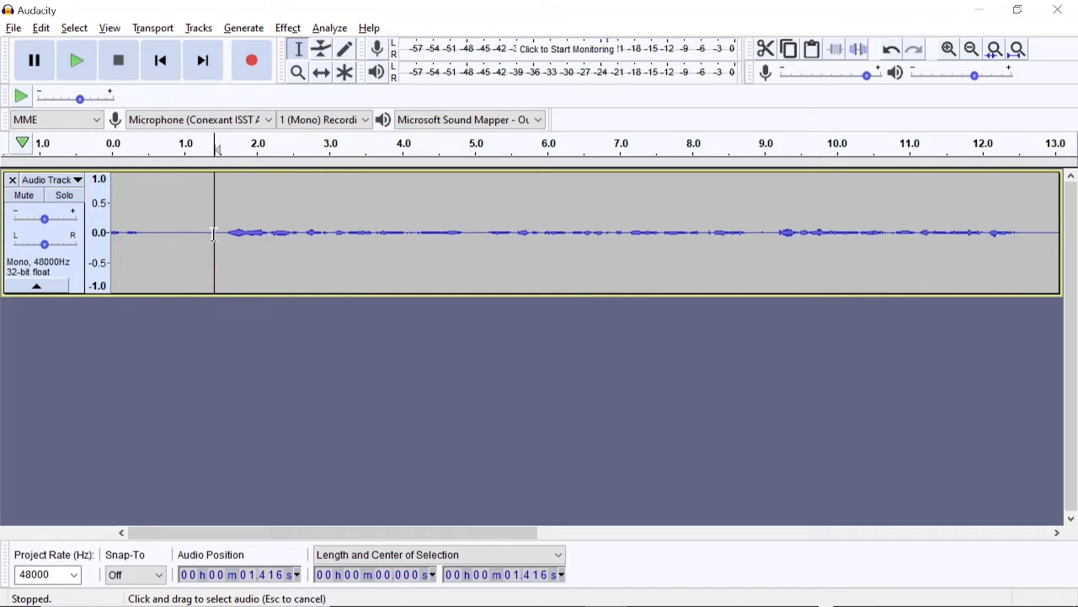
drag(214, 233, 78, 257)
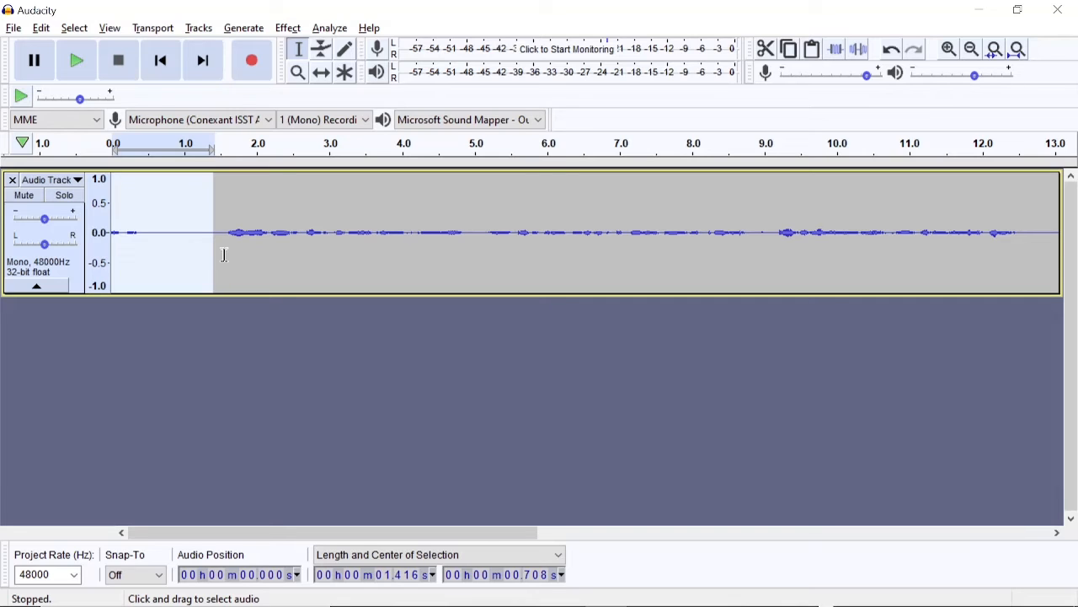
Step: Examine the waveform around the quiet opening of the track at closer magnification, finishing back at the original scale
click(299, 78)
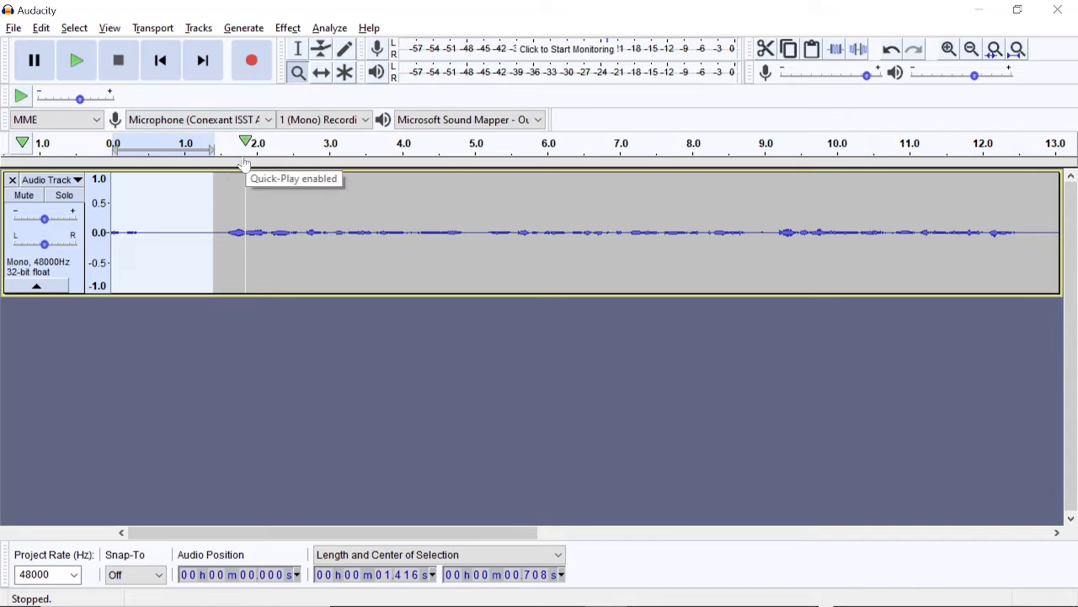
click(176, 236)
right_click(219, 237)
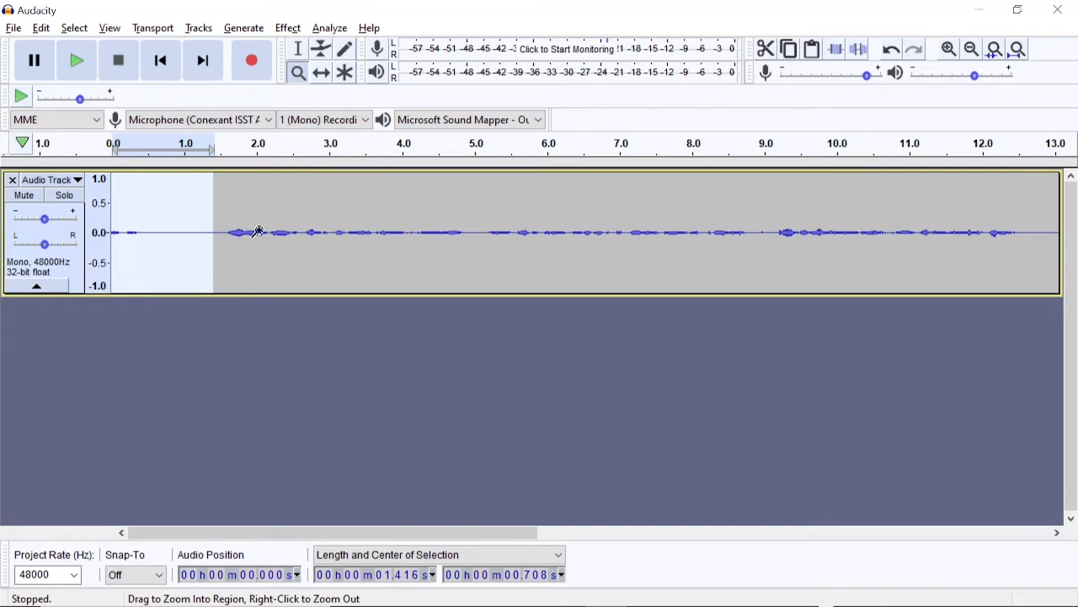
click(177, 236)
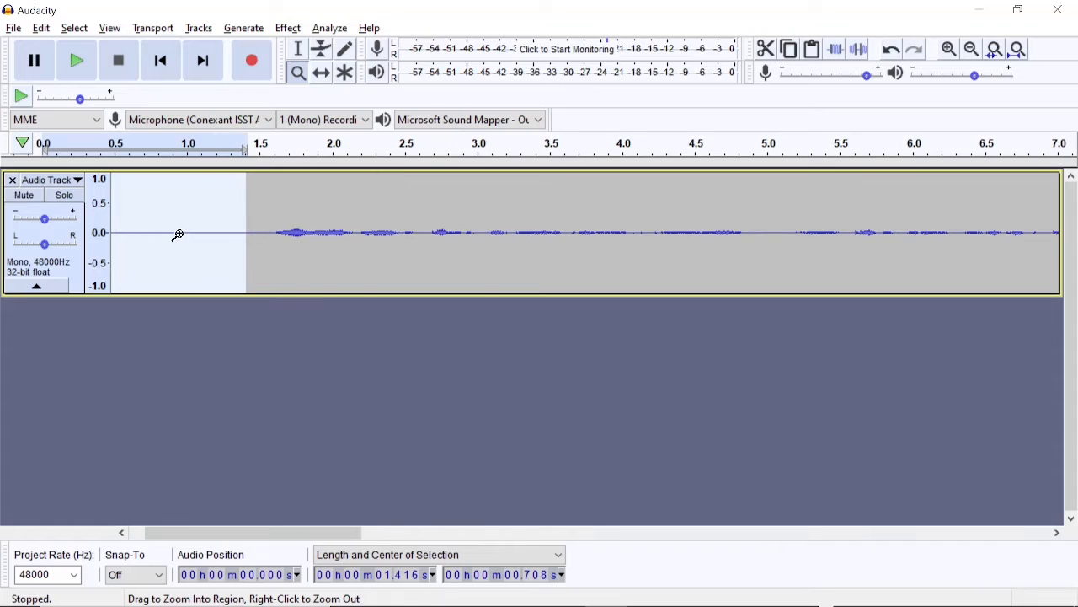
click(178, 236)
click(177, 235)
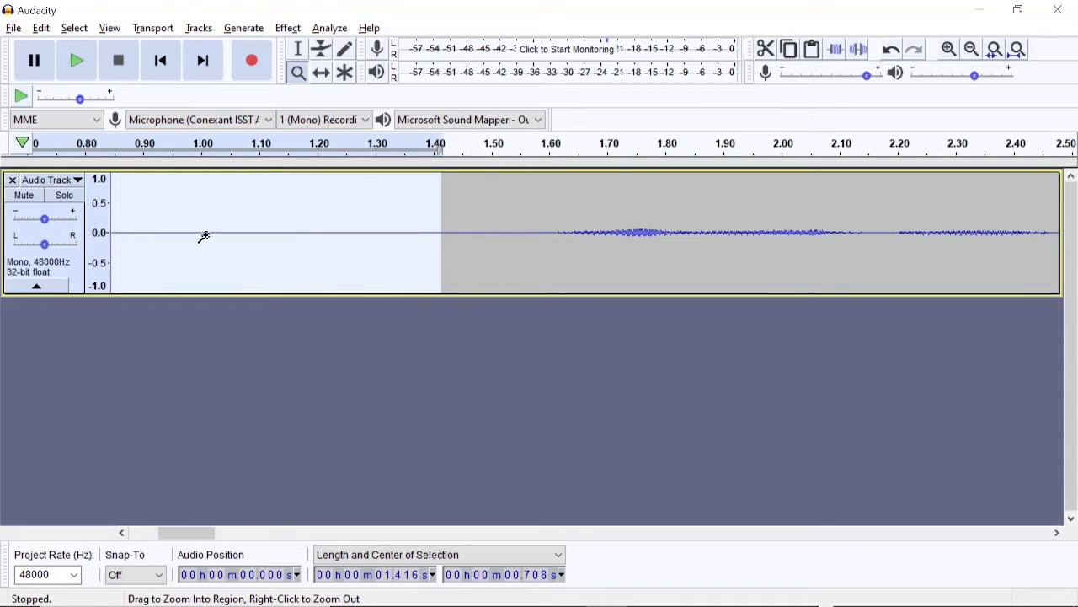
click(246, 243)
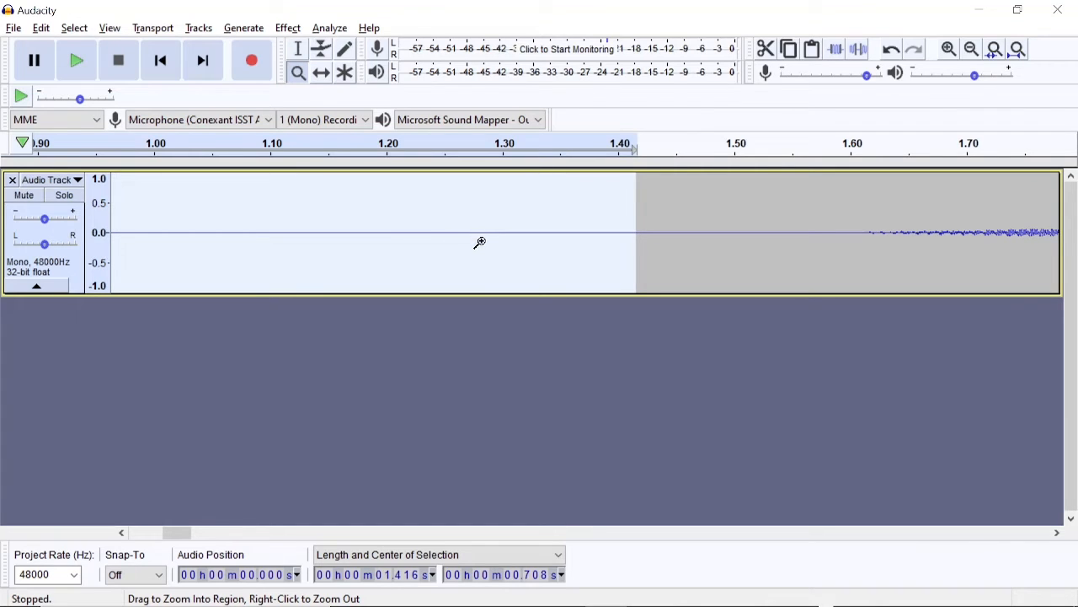
right_click(369, 244)
right_click(368, 243)
right_click(368, 243)
right_click(369, 244)
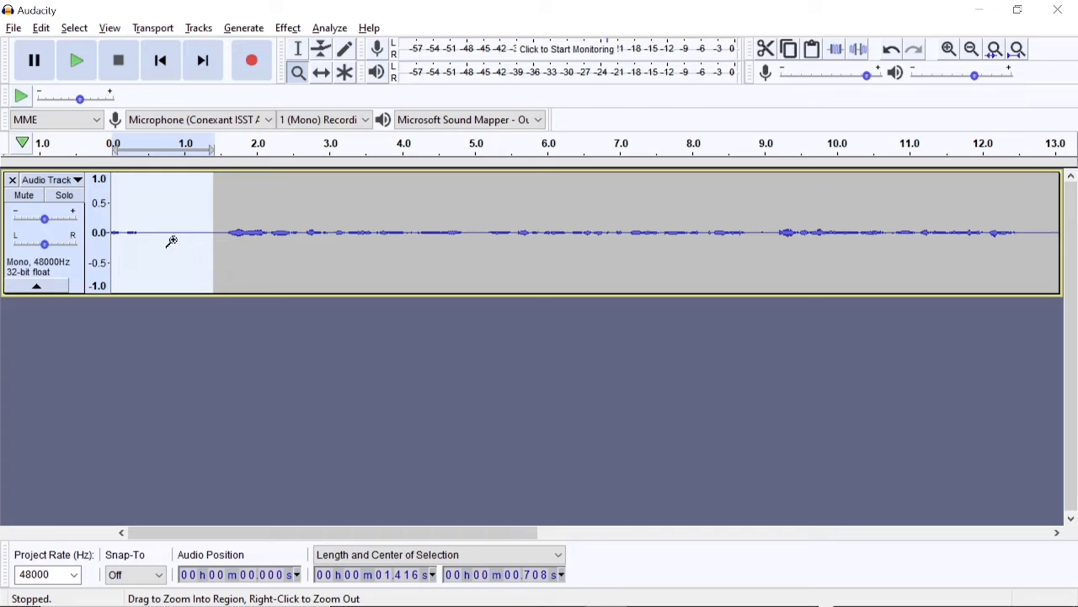
Step: Capture a Noise Reduction profile from the quiet opening of the track, from its start to about 1.49 seconds
click(298, 49)
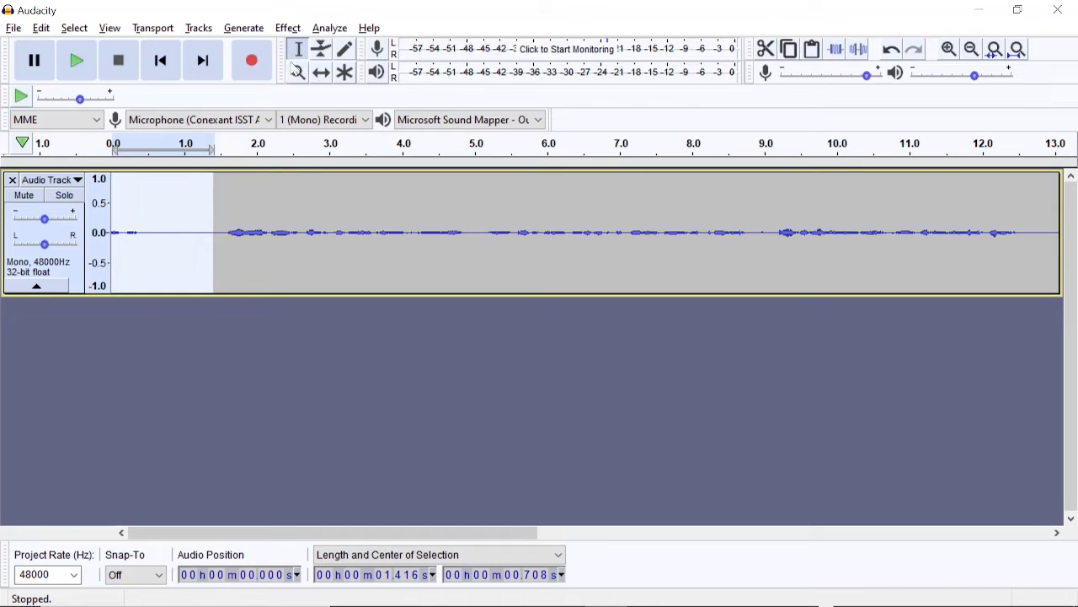
click(220, 236)
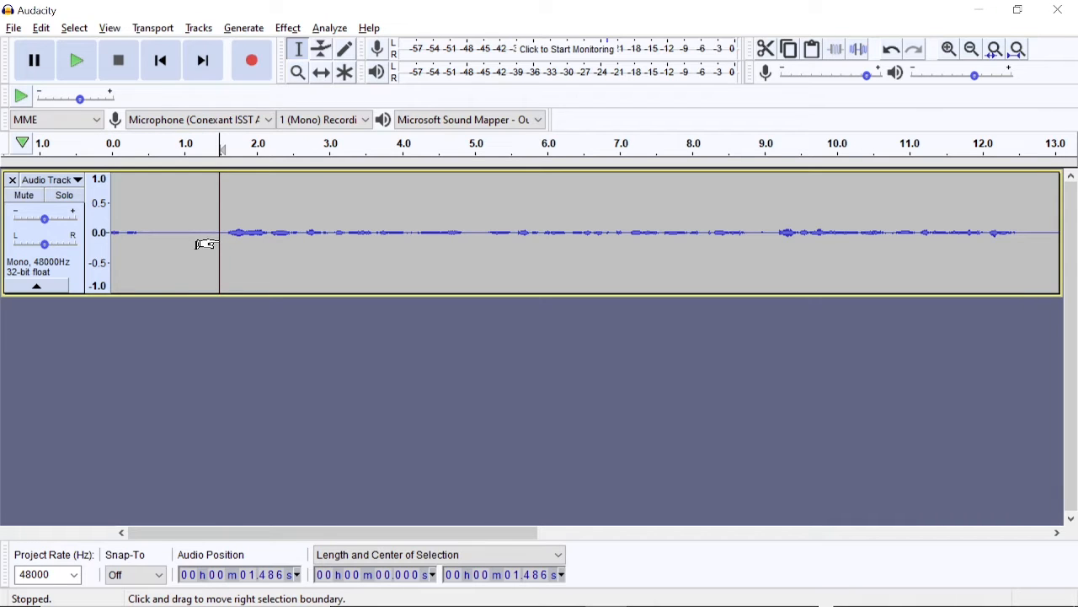
drag(206, 244, 113, 274)
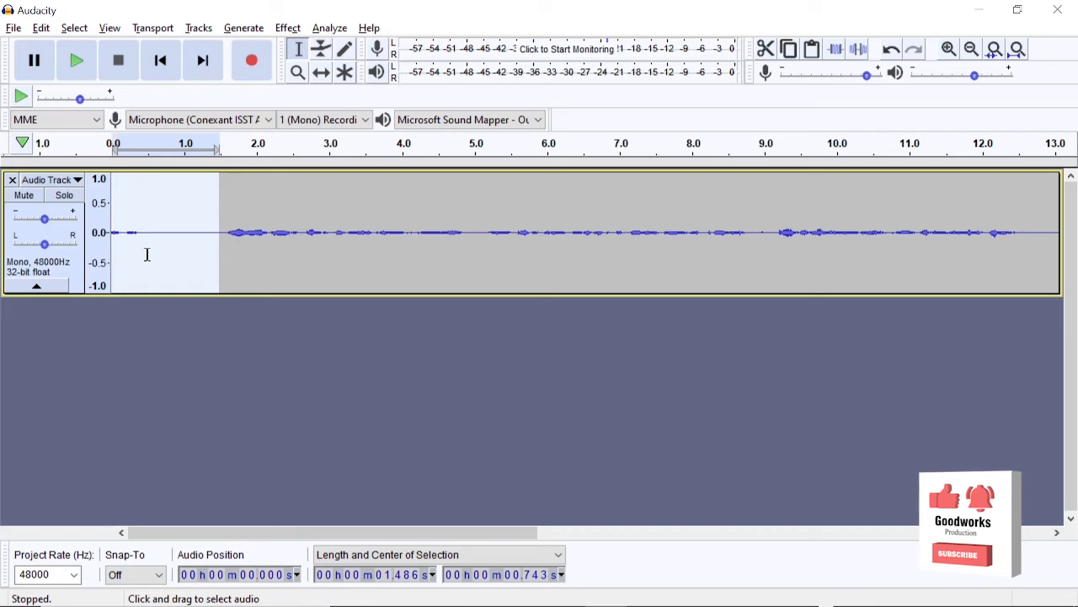
click(288, 28)
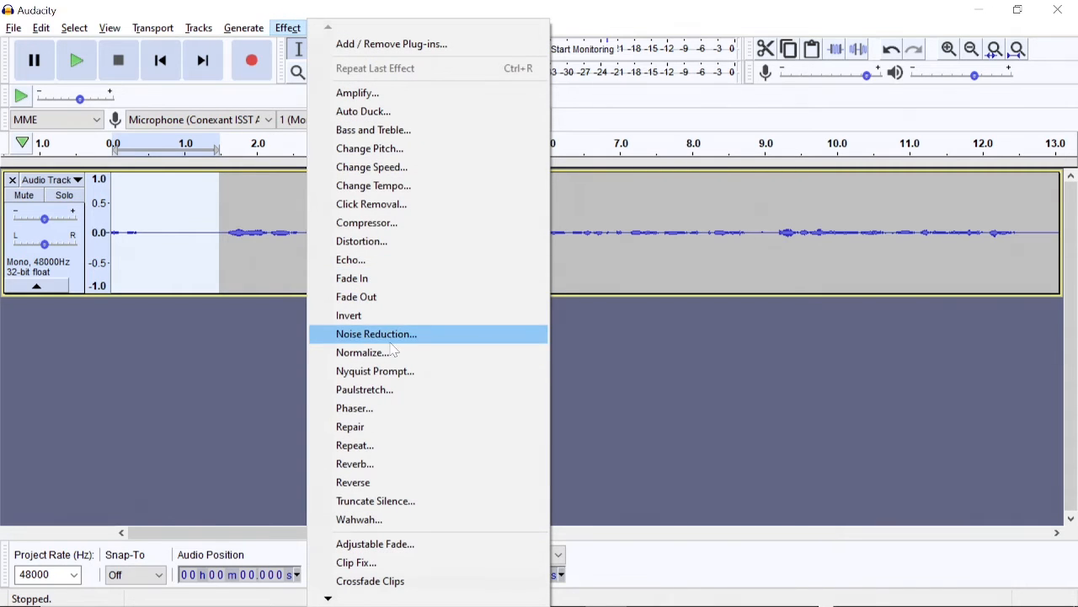
click(428, 336)
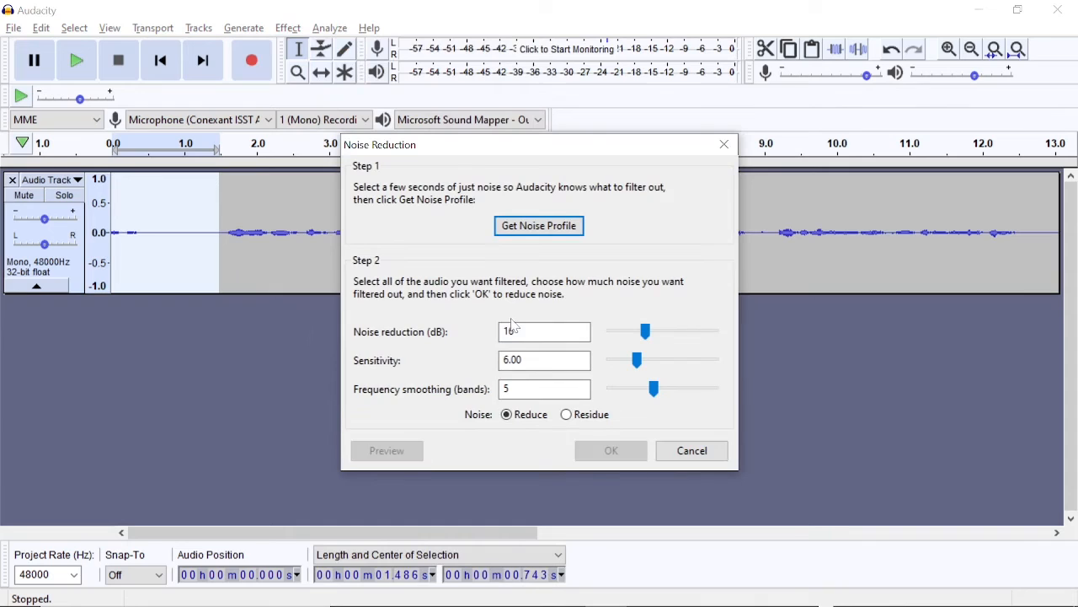
click(556, 227)
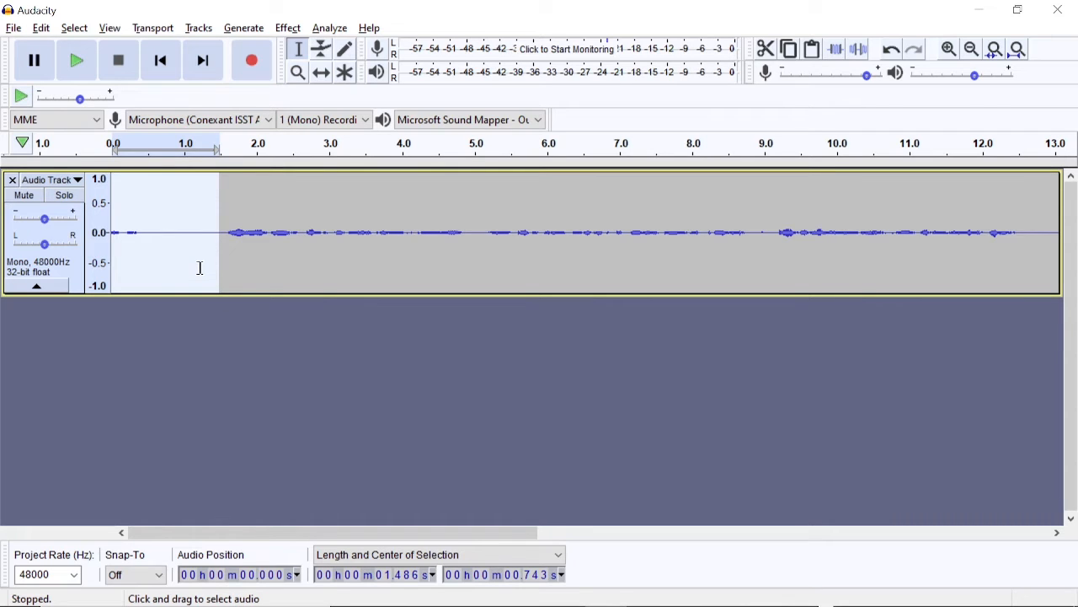
Step: Silence the opening of the track from its start to about 1.49 seconds, and place the cursor at about 2.16 seconds
key(ctrl+l)
click(200, 267)
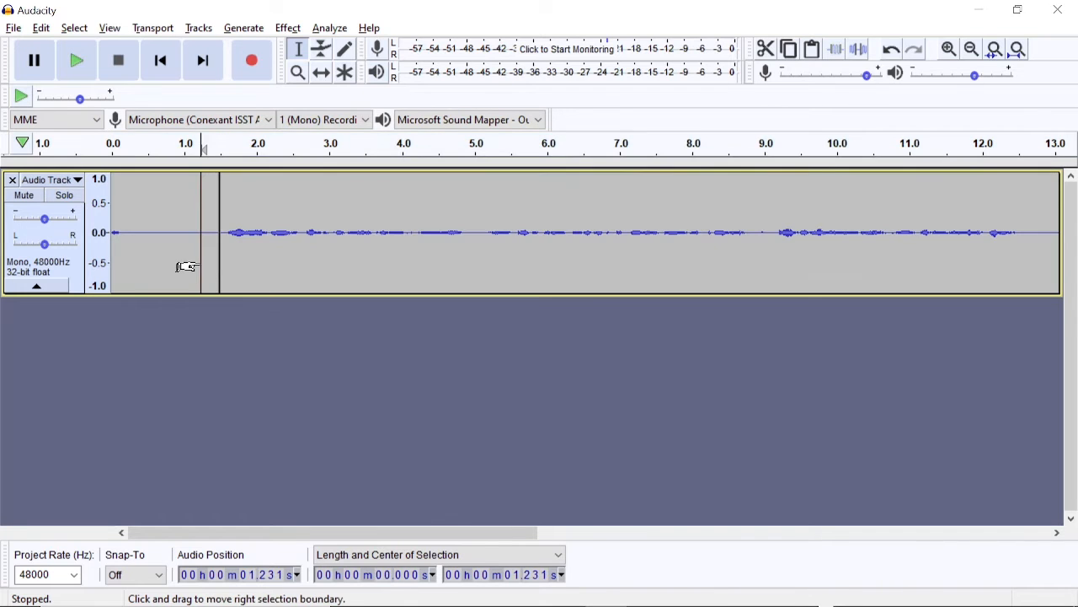
double_click(201, 265)
click(201, 260)
click(268, 271)
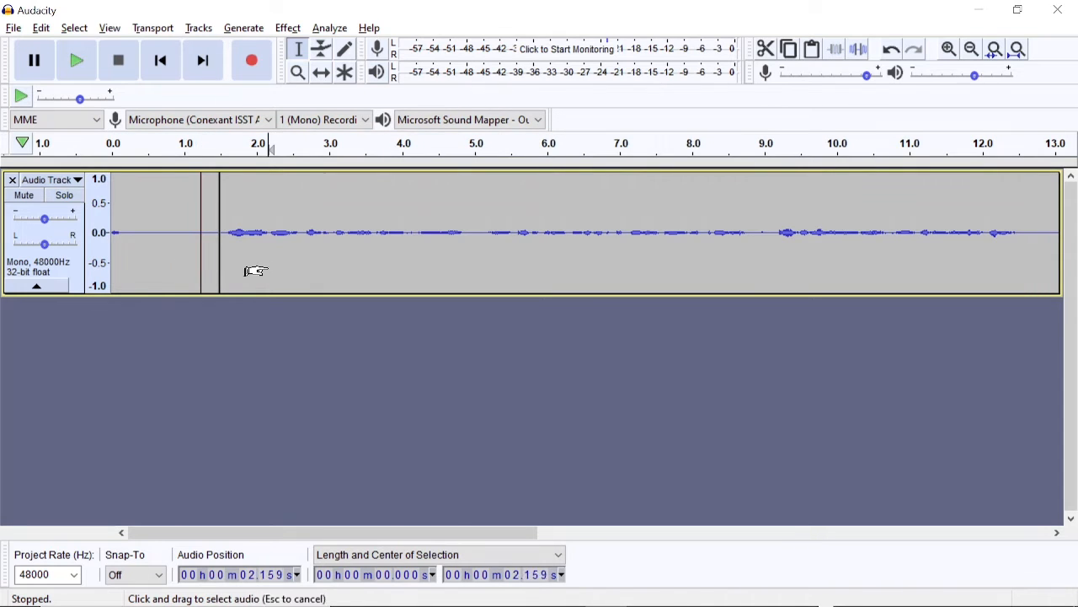
key(space)
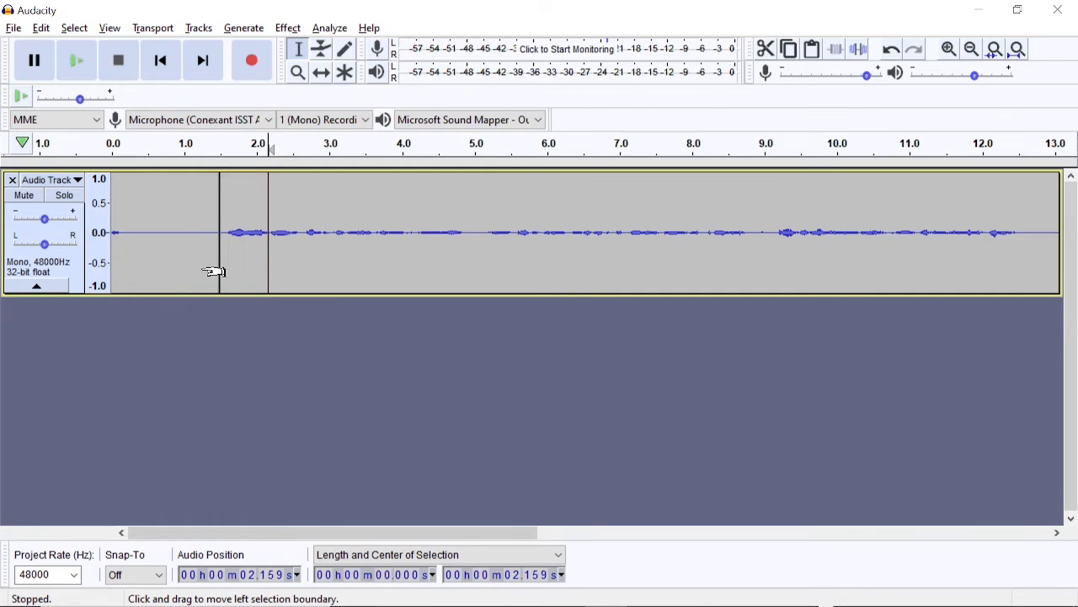
Step: Apply Noise Reduction to the entire track with 16 dB reduction, sensitivity 6.00 and frequency smoothing of 5 bands
key(ctrl+a)
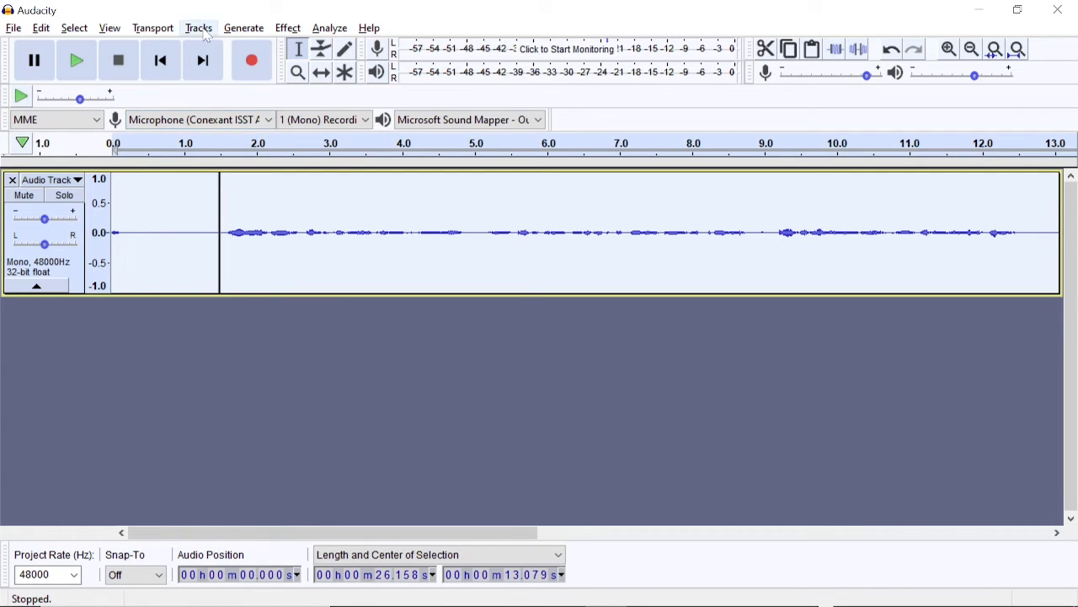
click(287, 28)
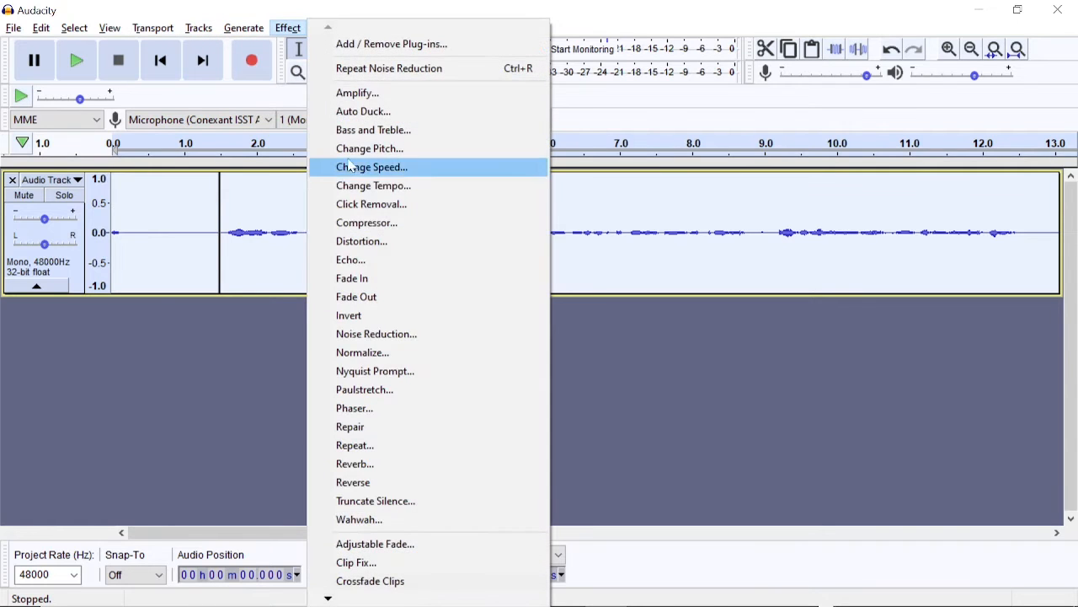
click(421, 336)
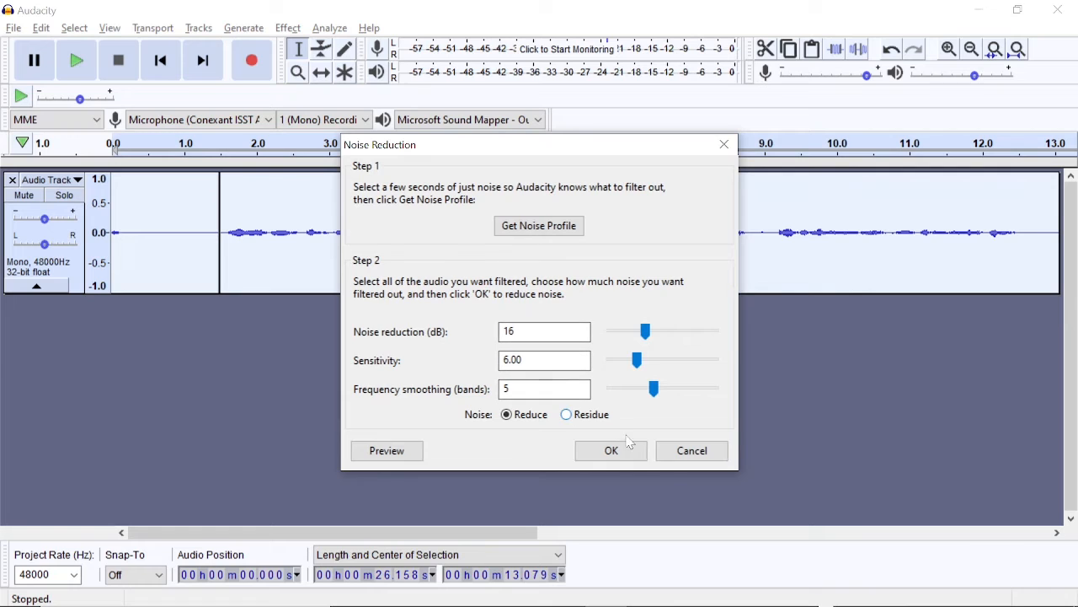
click(610, 449)
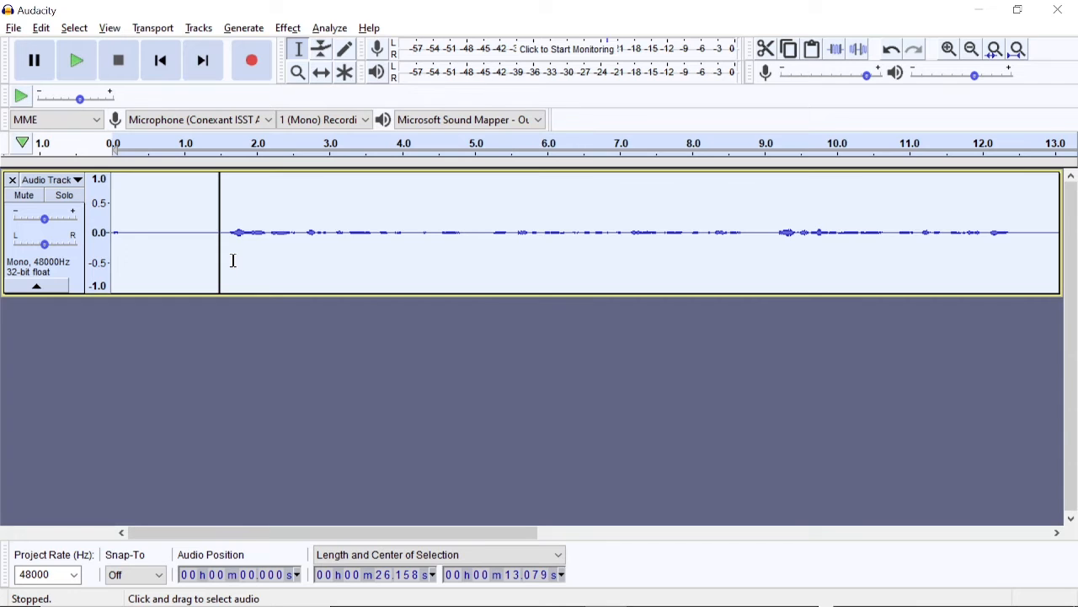
Step: Play the noise-reduced track from its start to check the sound, and place the cursor at about 7.21 seconds
key(space)
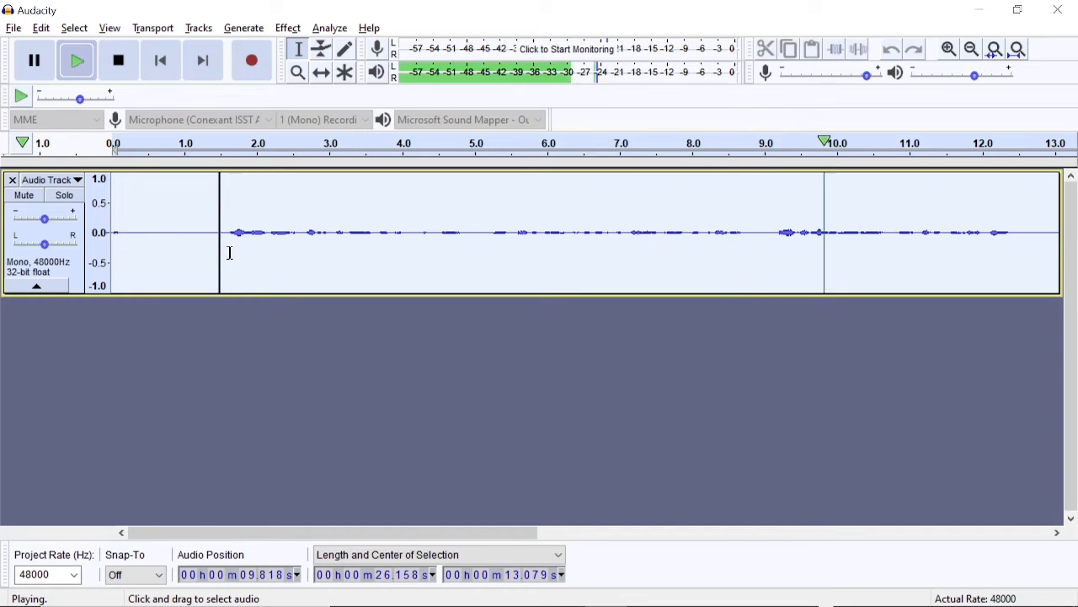
key(space)
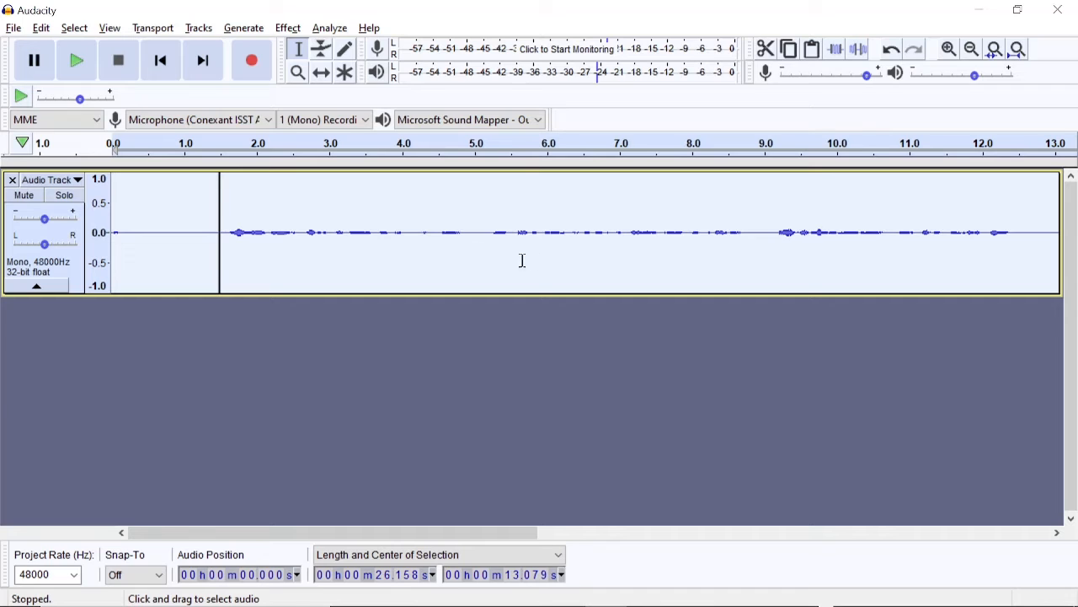
click(635, 253)
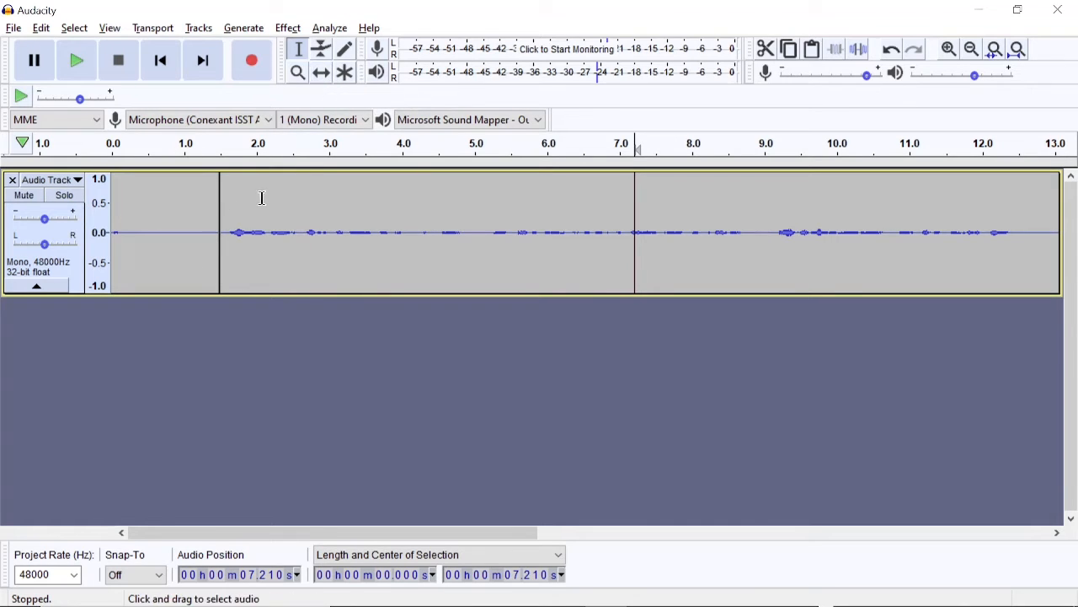
Step: Try the Time Shift tool on the clip starting at about 1.49 seconds, and select about 1.35 seconds of audio from about 6.4 seconds
click(321, 73)
mouse_move(230, 188)
mouse_down()
mouse_move(589, 214)
mouse_move(258, 218)
mouse_move(253, 207)
mouse_move(219, 207)
mouse_up()
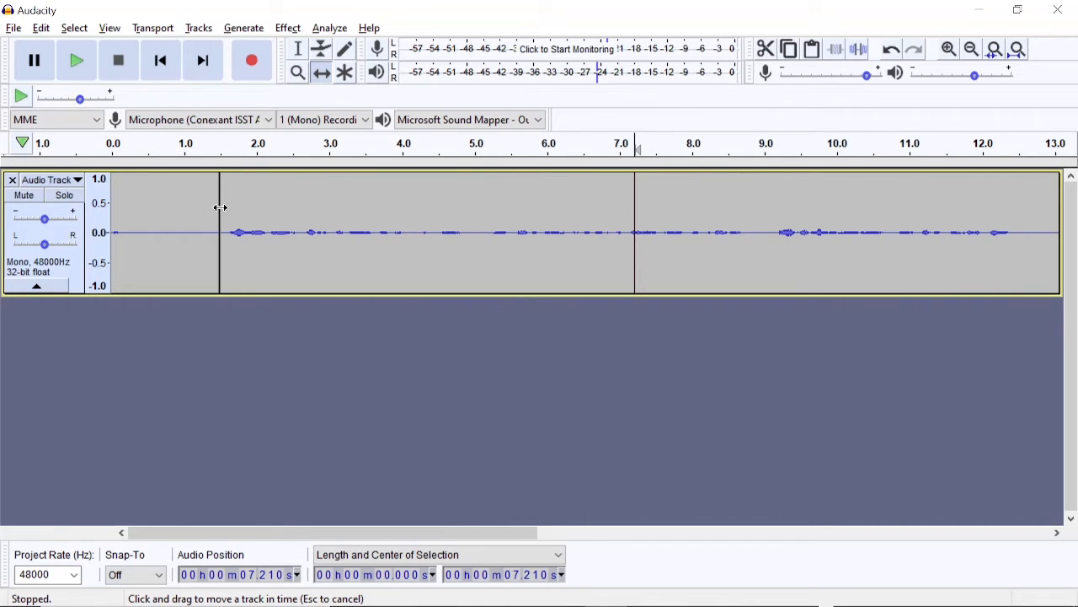
click(297, 52)
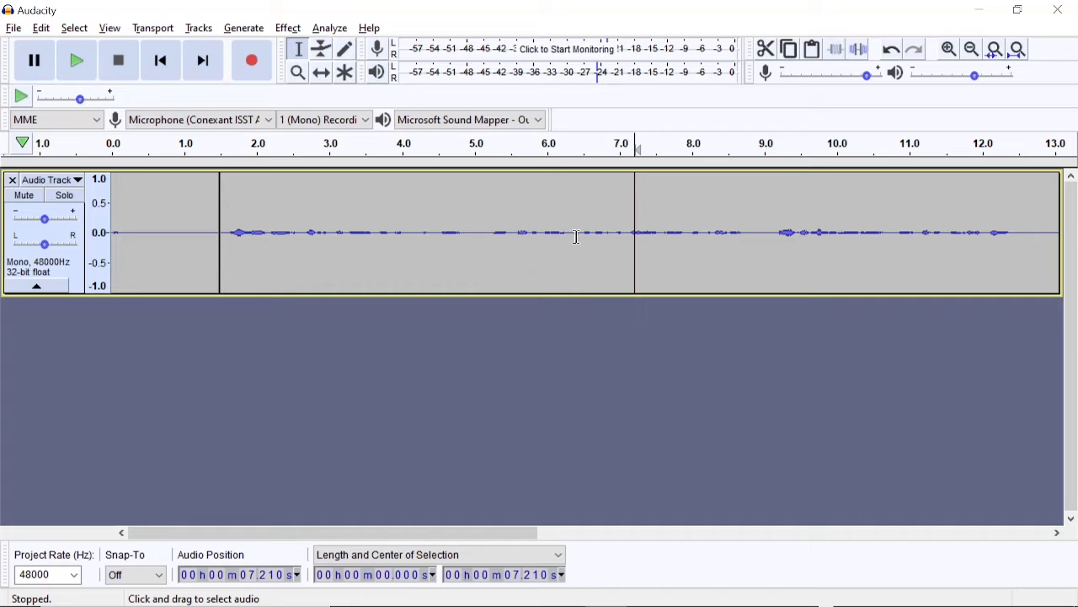
drag(673, 232, 578, 235)
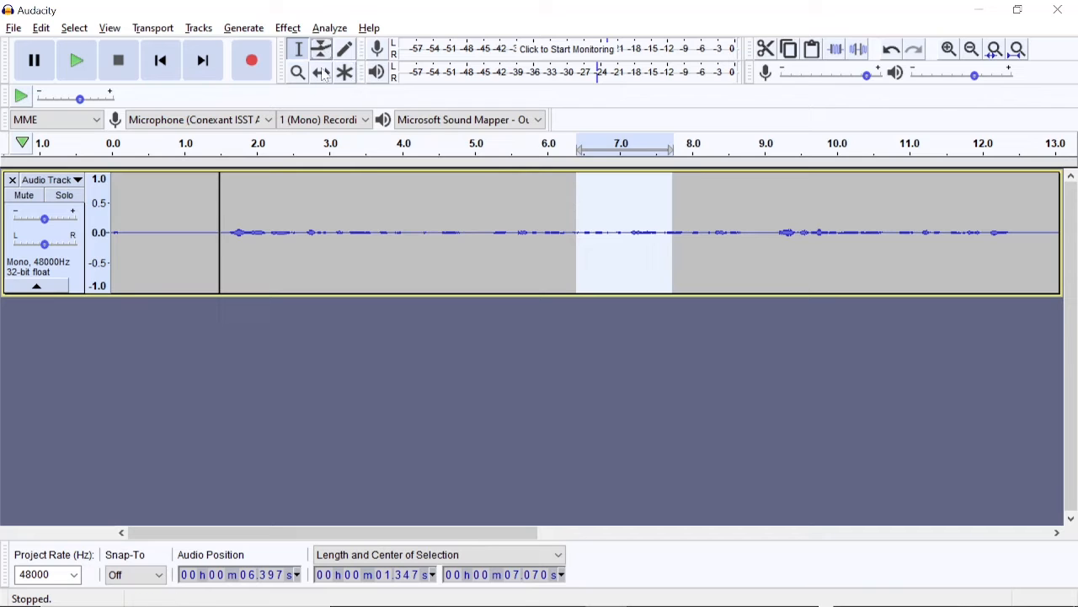
click(363, 205)
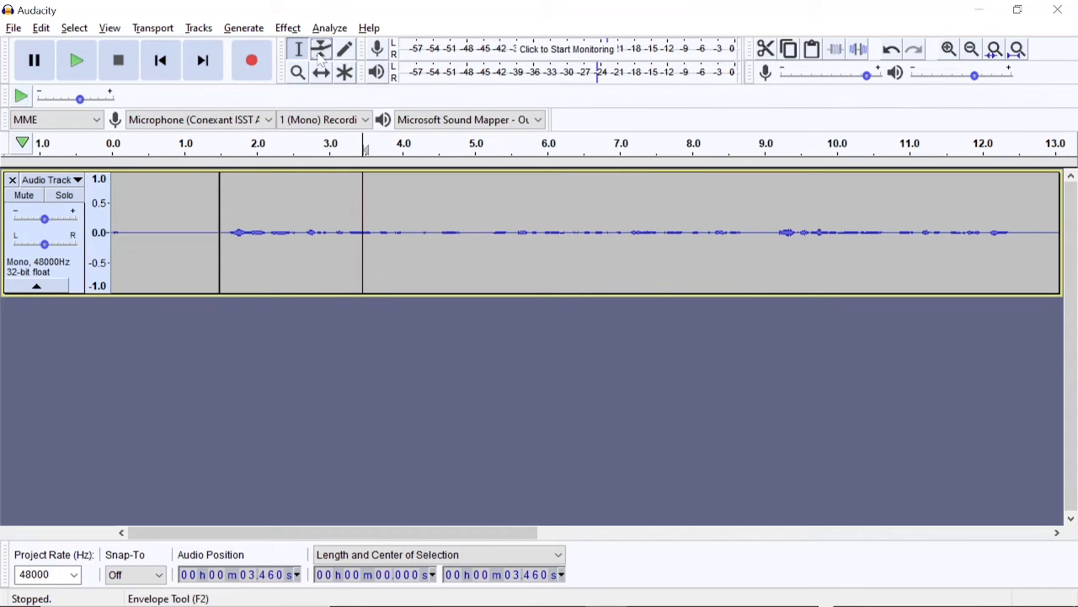
Step: Shape the second clip's volume envelope with points at about 2.0, 4.1, 6.1, 8.7 and 10.8 seconds, peaking at the second and dipping lowest at the fourth
click(321, 54)
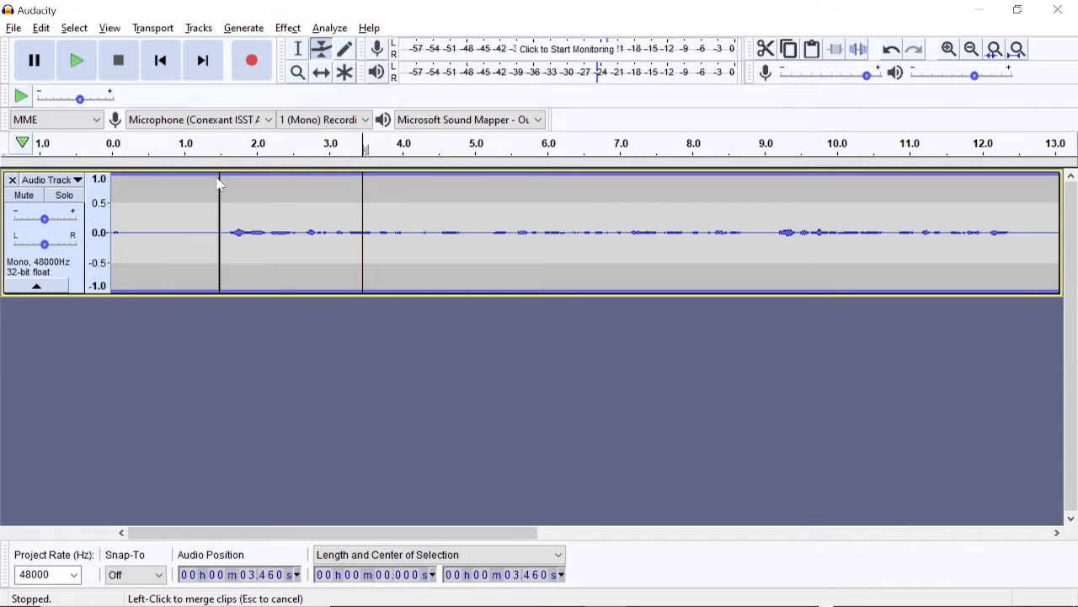
drag(259, 177, 260, 194)
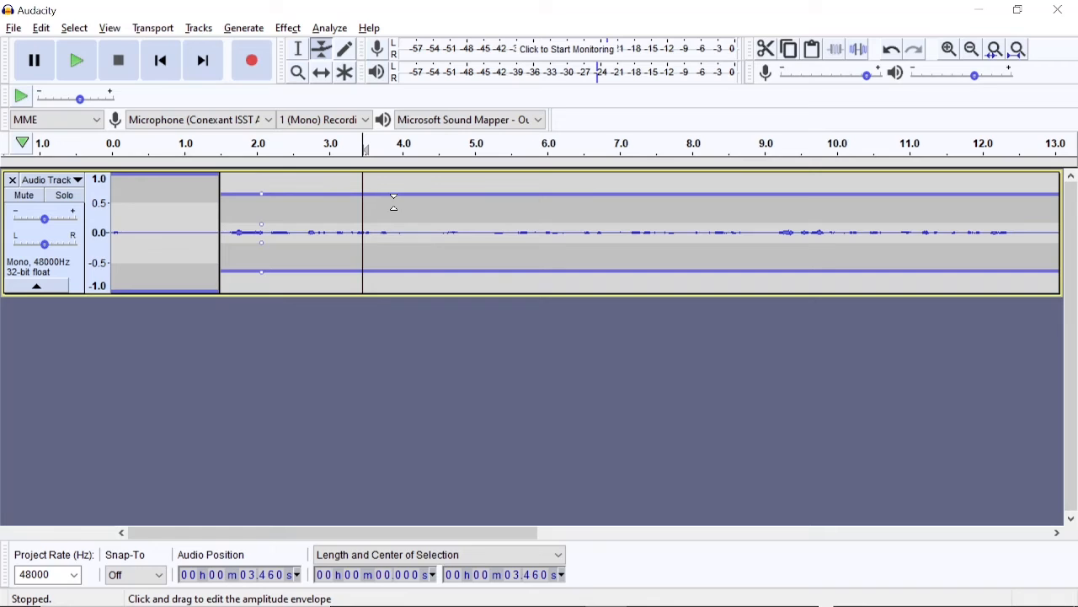
drag(399, 194, 409, 182)
drag(552, 180, 555, 198)
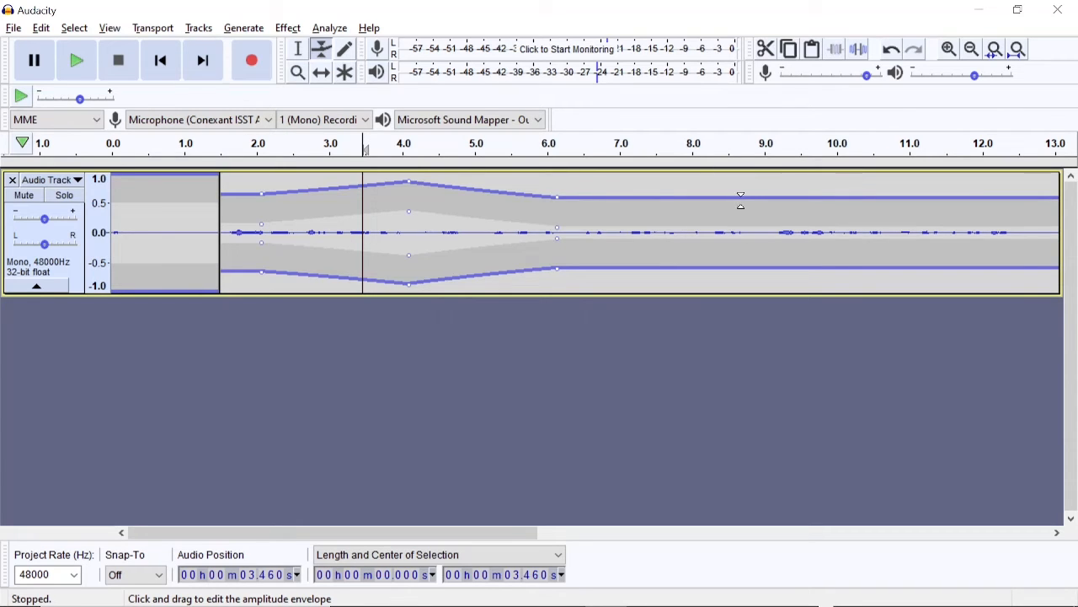
drag(740, 199, 745, 205)
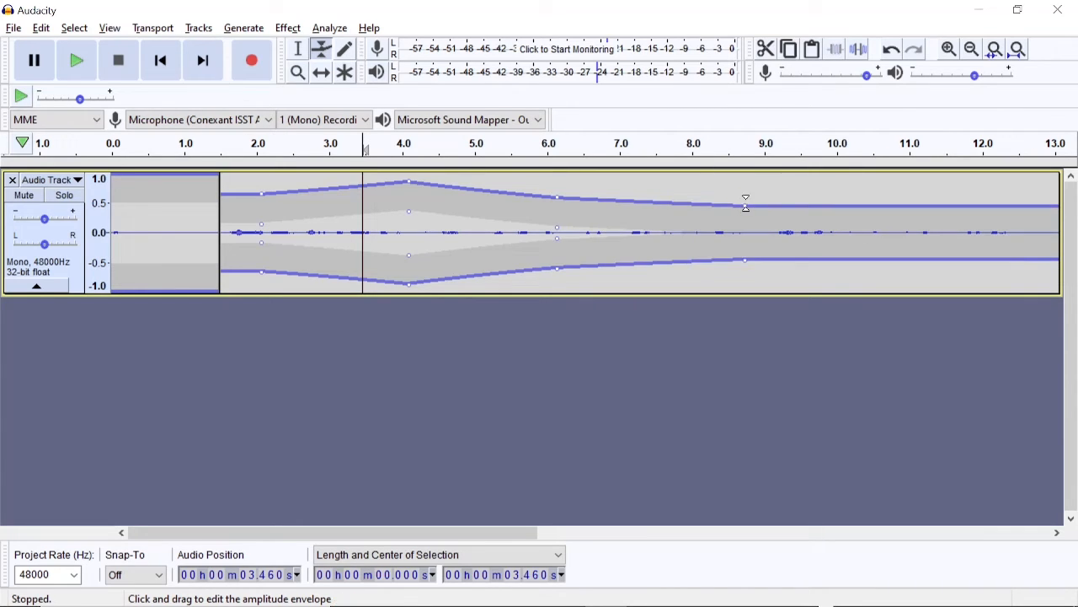
drag(891, 216, 898, 195)
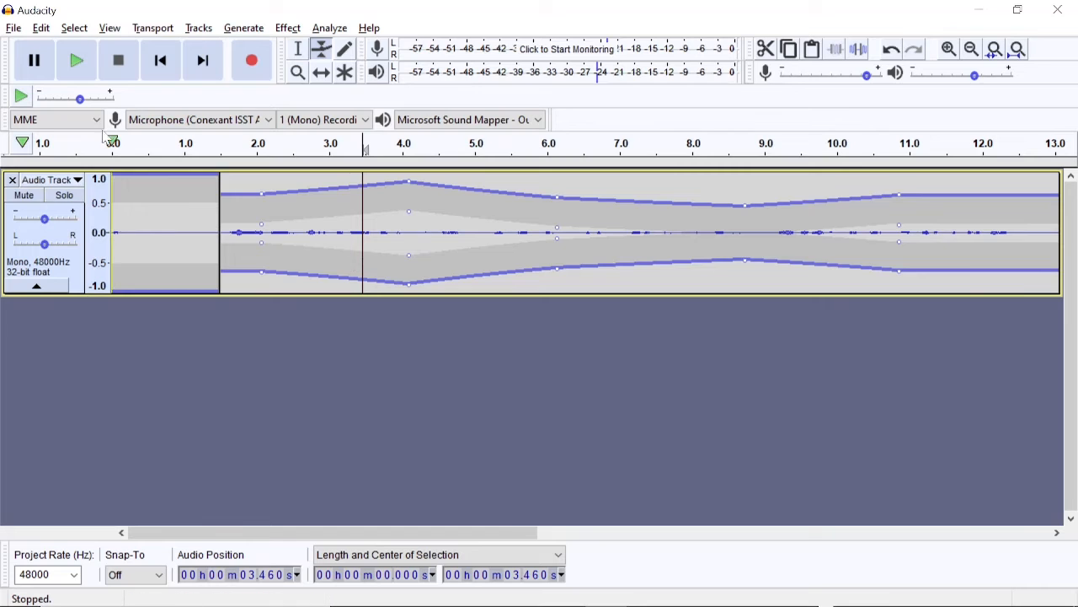
Step: Return to the Selection tool and play the enveloped audio from about 3.46 seconds to check its volume changes
click(297, 49)
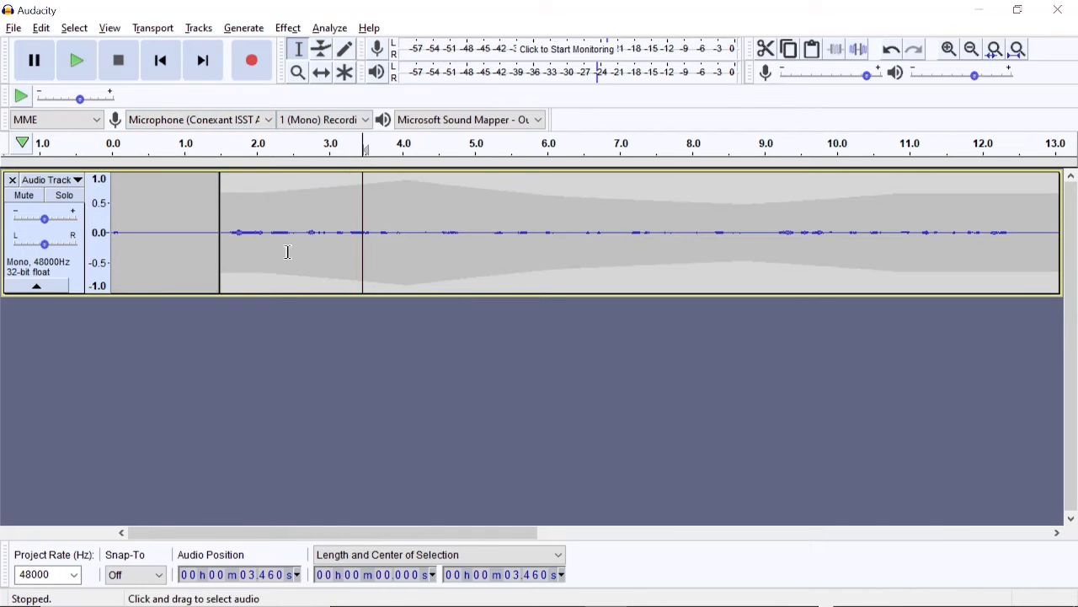
key(space)
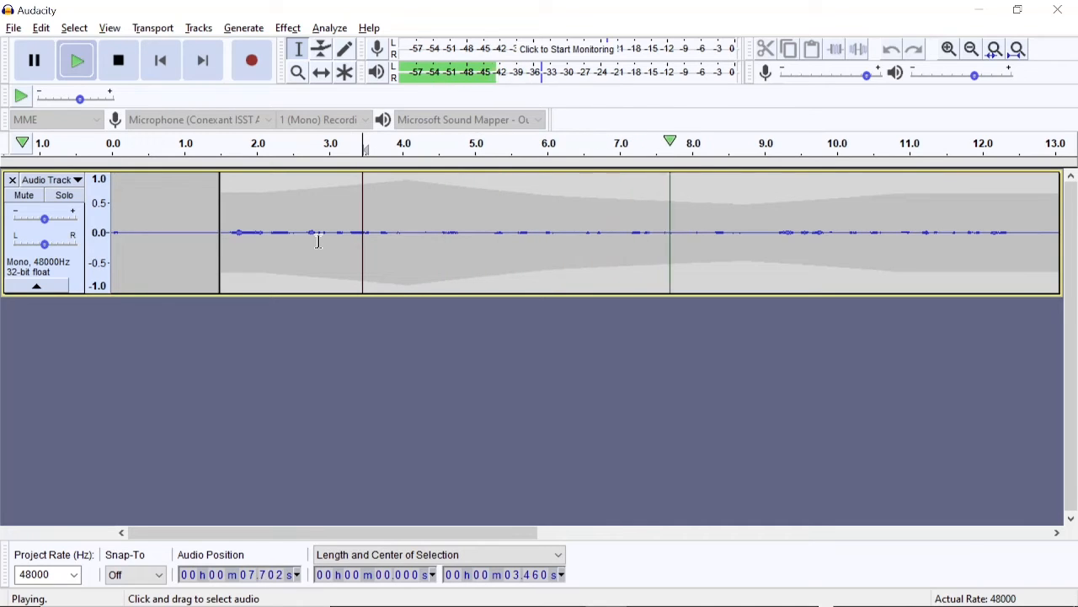
key(space)
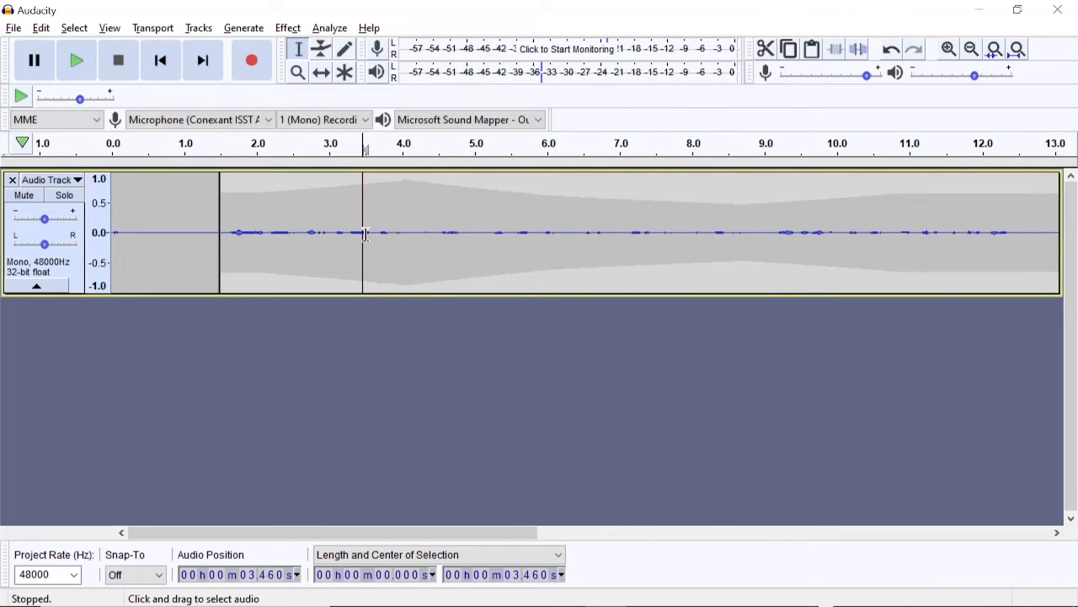
click(223, 252)
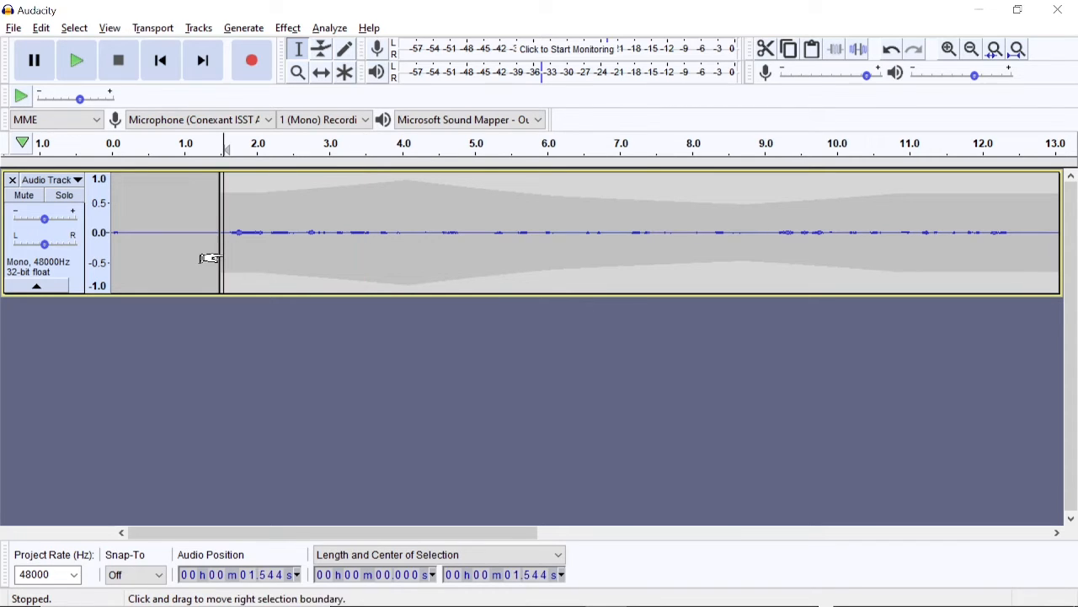
double_click(291, 254)
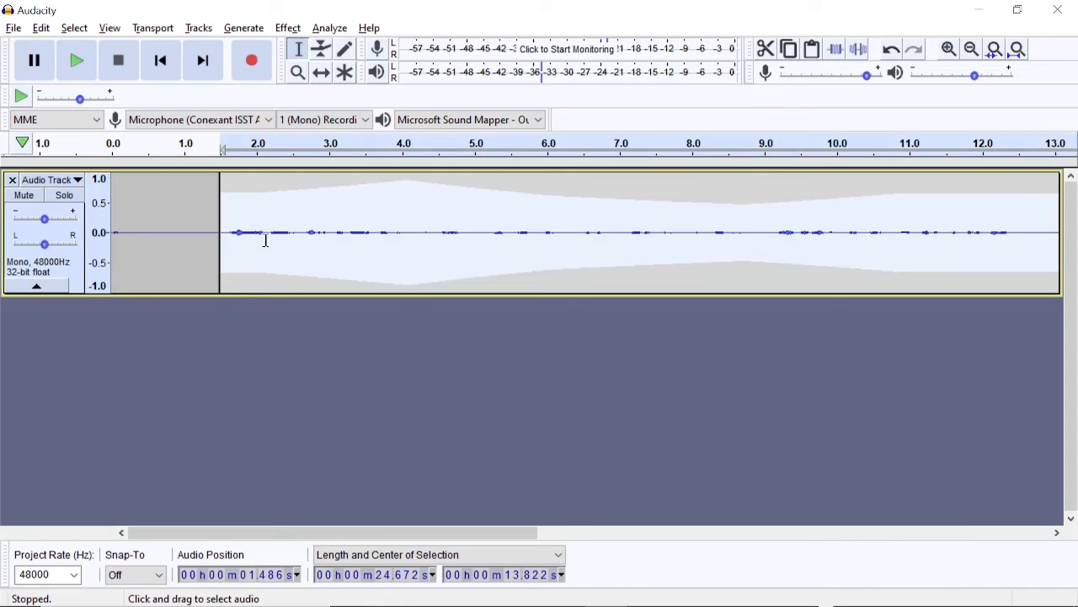
click(286, 29)
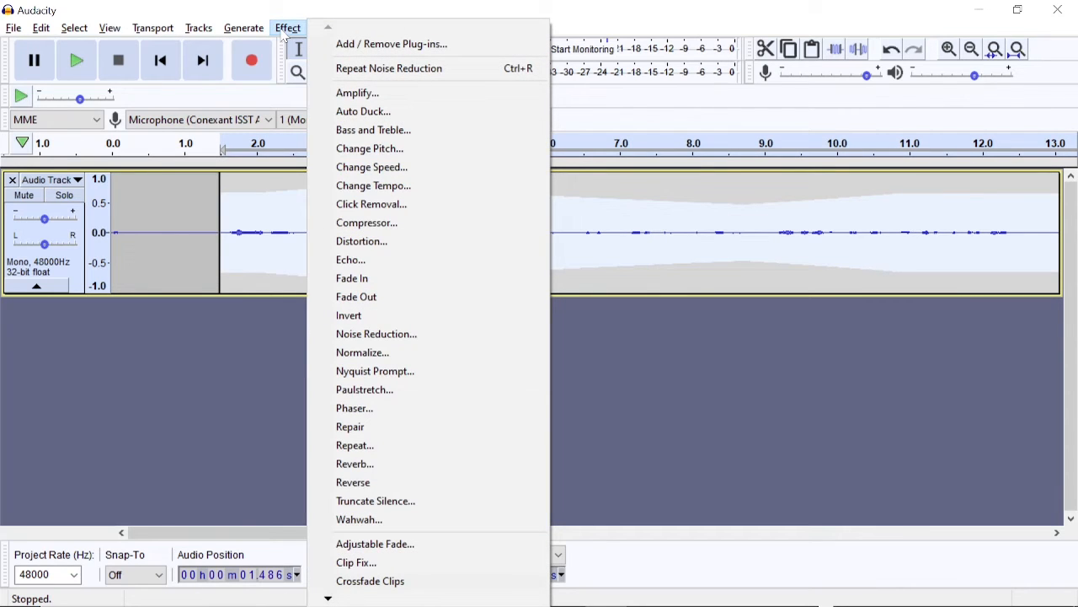
click(262, 228)
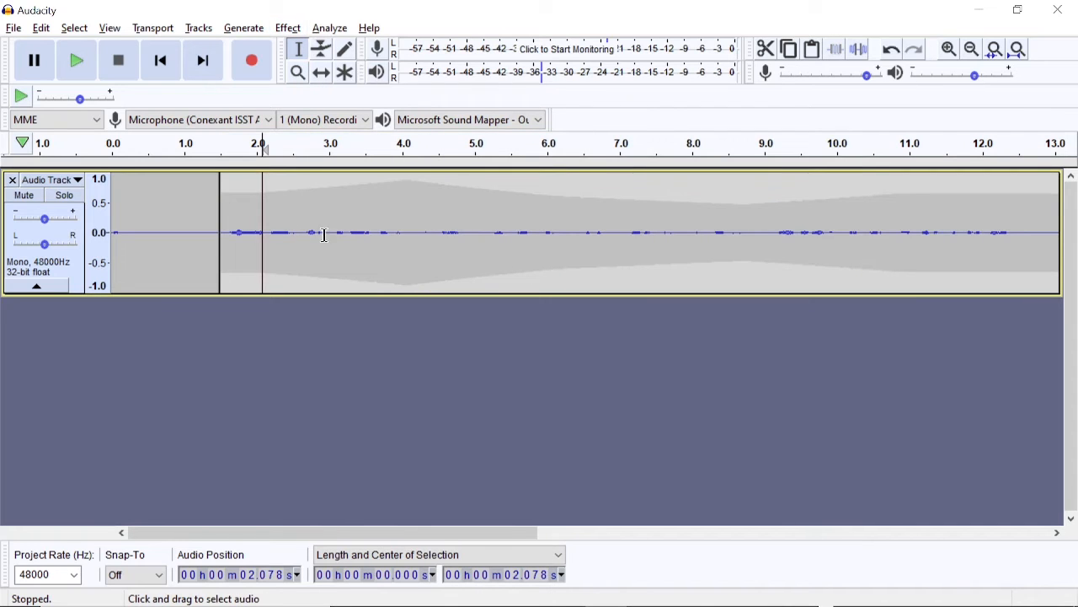
Step: Select the audio from about 1.63 to 2.6 seconds and preview Amplify on it at 4.5 dB with clipping allowed
drag(299, 239, 227, 260)
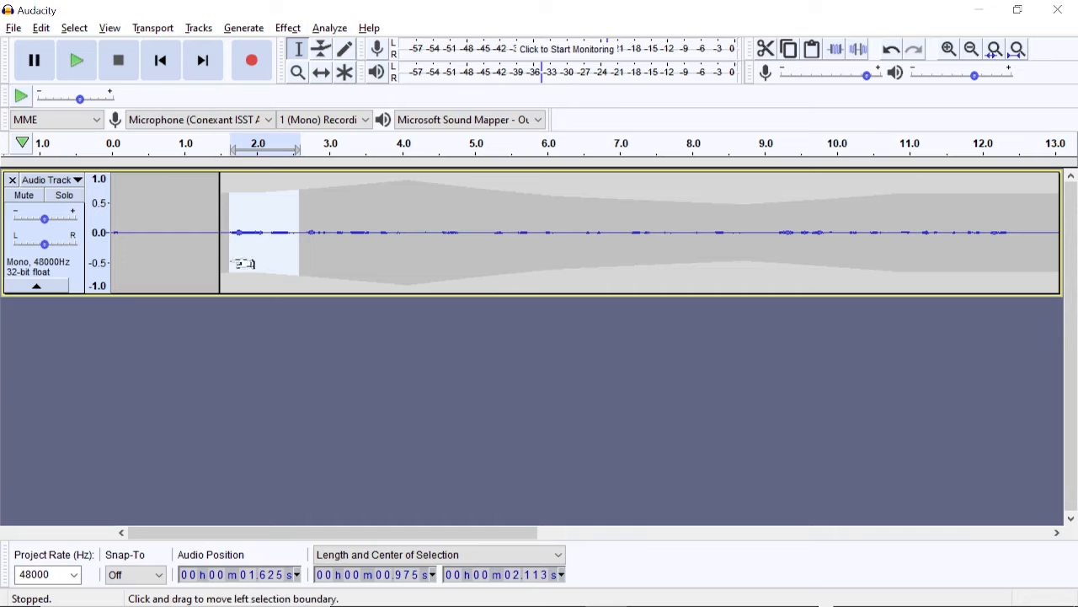
click(290, 29)
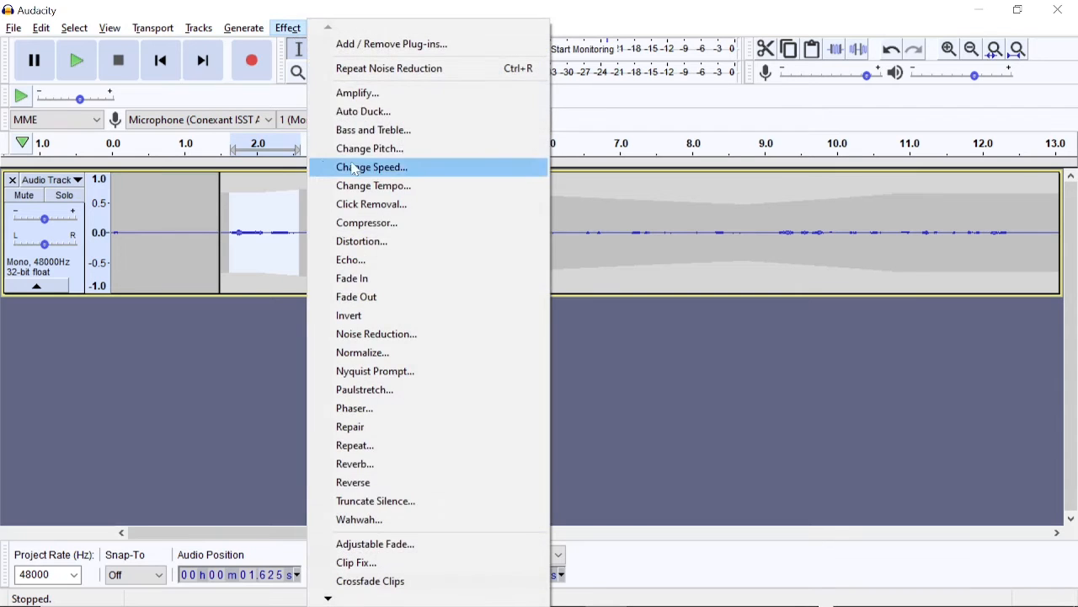
click(398, 94)
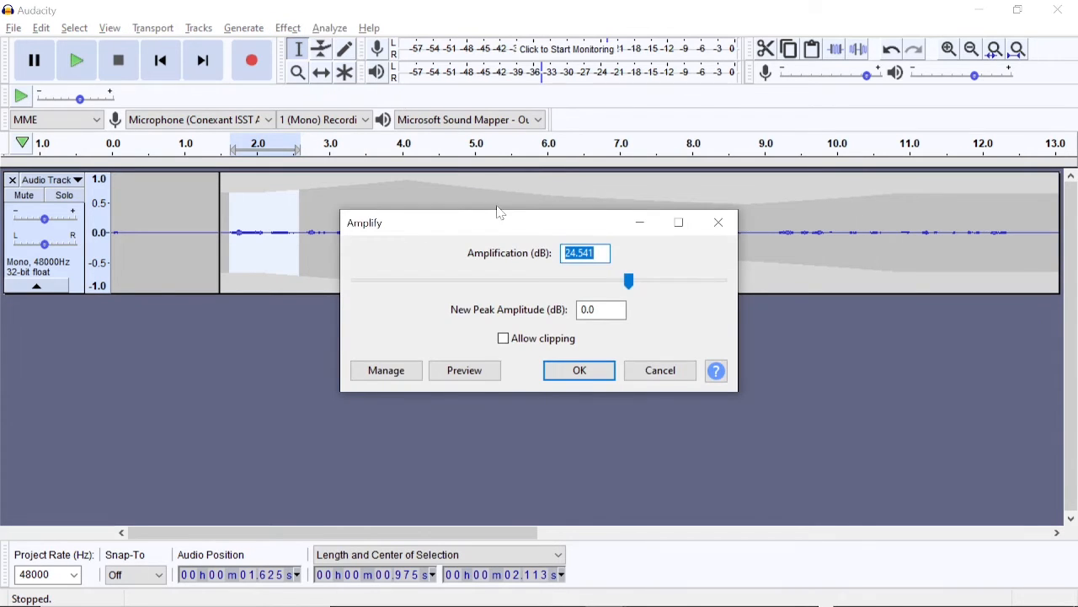
click(572, 283)
click(572, 284)
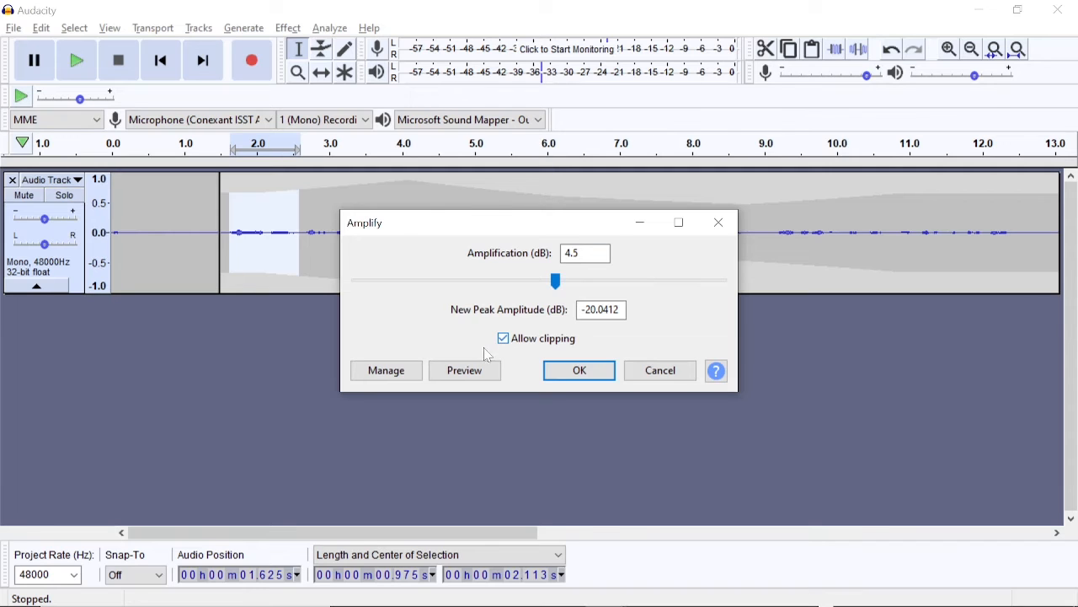
click(472, 372)
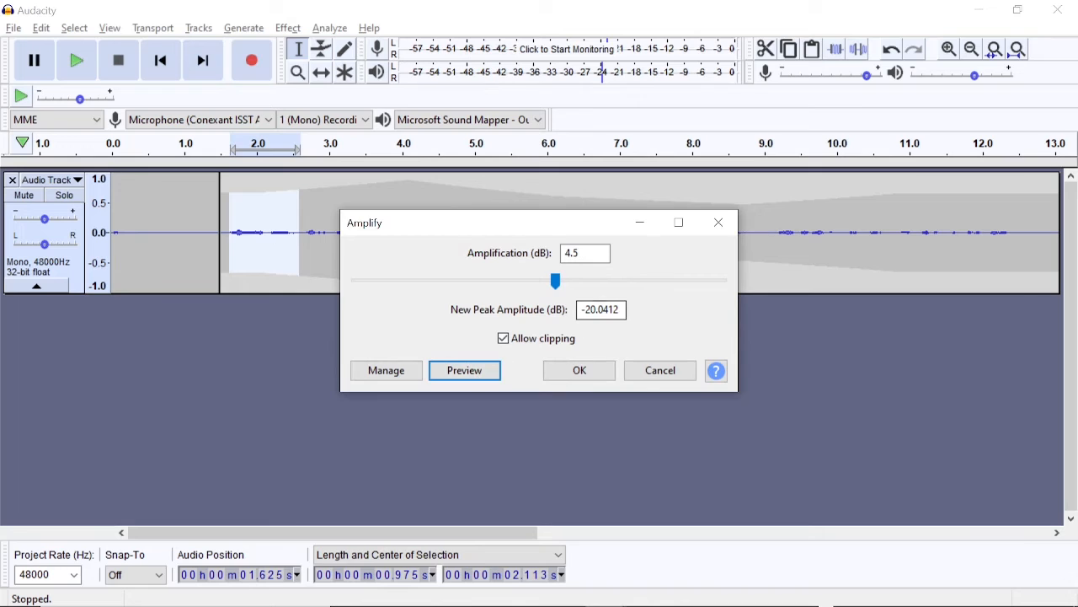
Step: Raise the amplification of the selected audio to 24.5 dB and preview the louder result
click(614, 273)
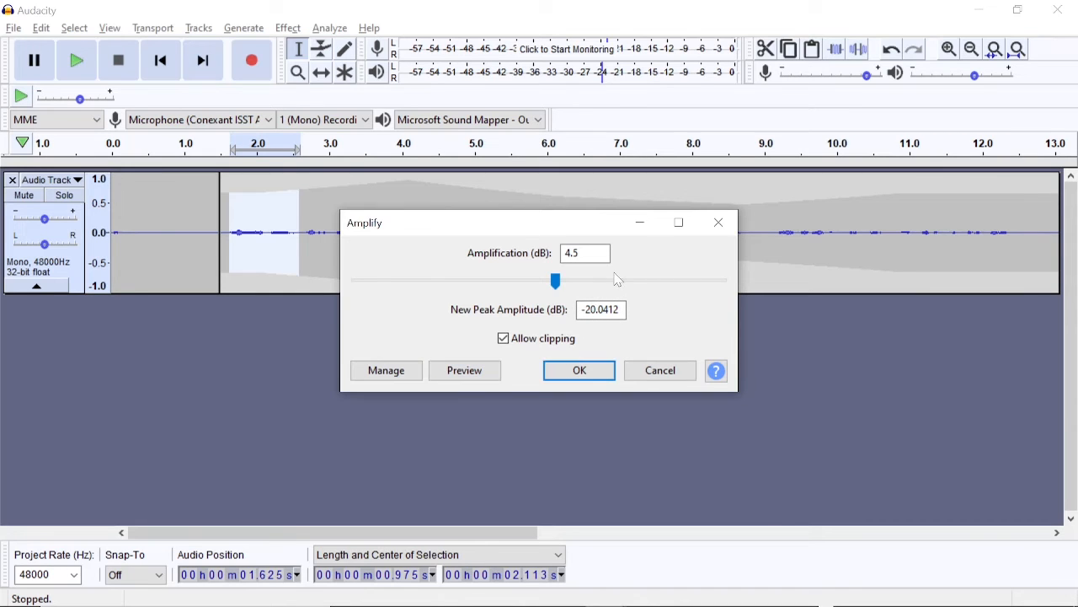
click(621, 280)
click(626, 286)
click(454, 377)
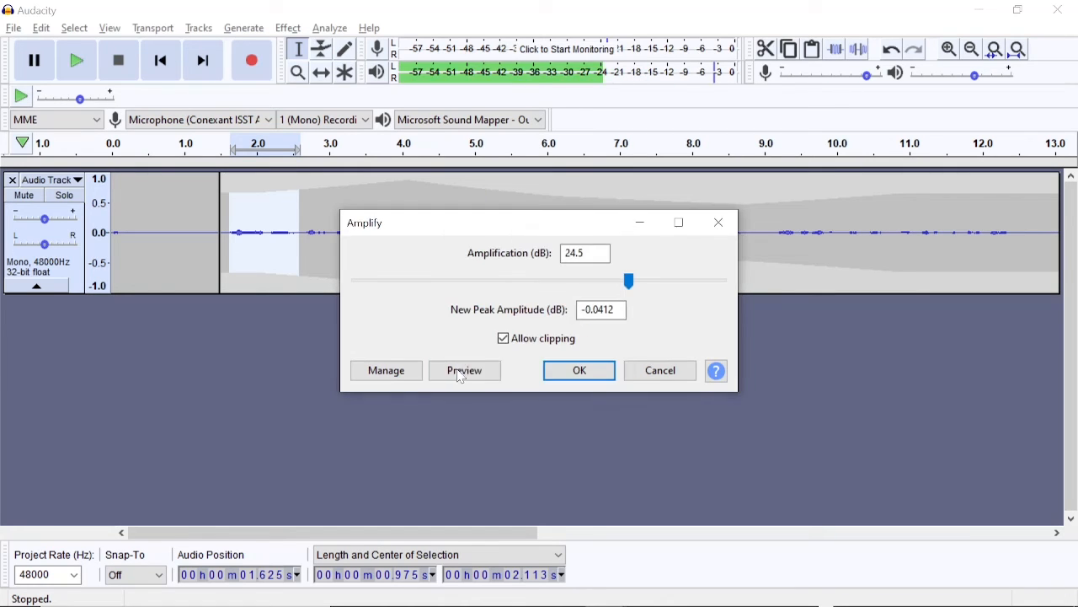
Step: Reduce the amplification to 14.5 dB, preview it, and apply Amplify to the selected audio
click(603, 282)
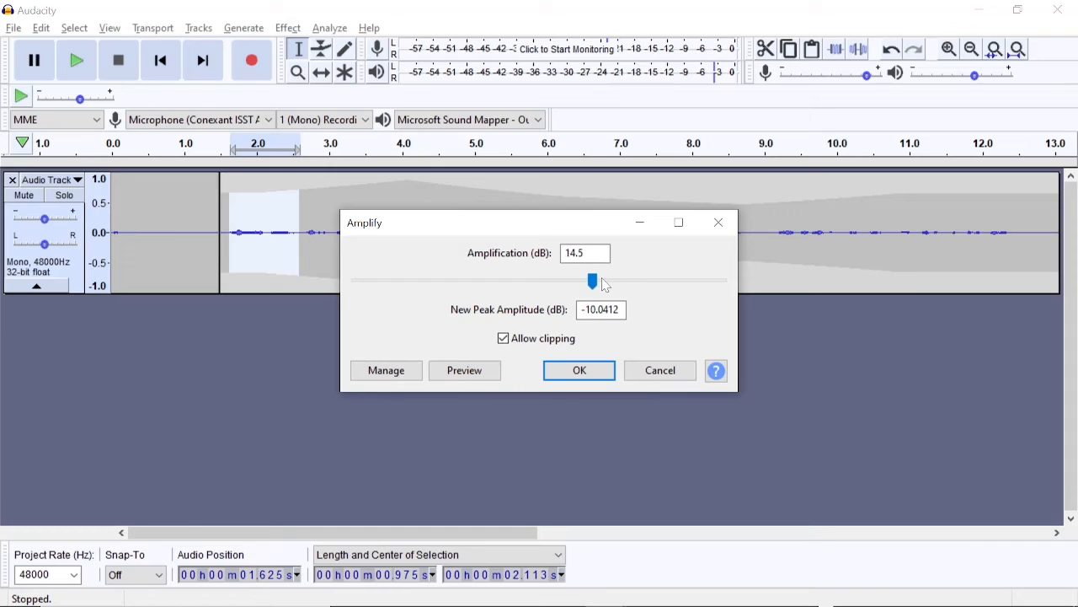
click(490, 374)
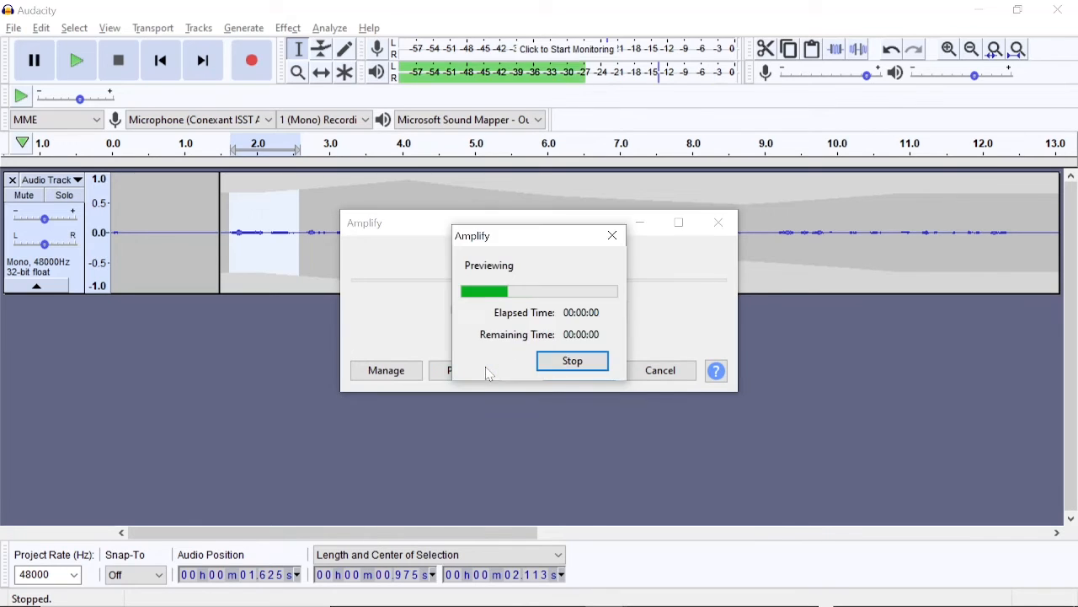
click(578, 371)
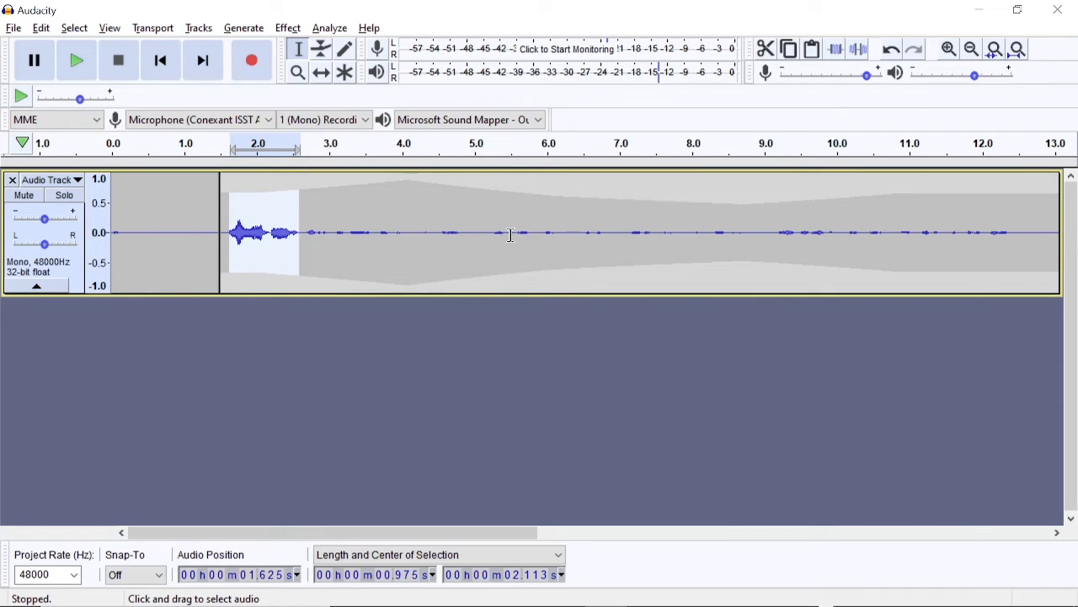
Step: Select about 2.1 seconds of audio from about 23.84 seconds near the track's end, and amplify it by 18 dB after a preview
click(564, 232)
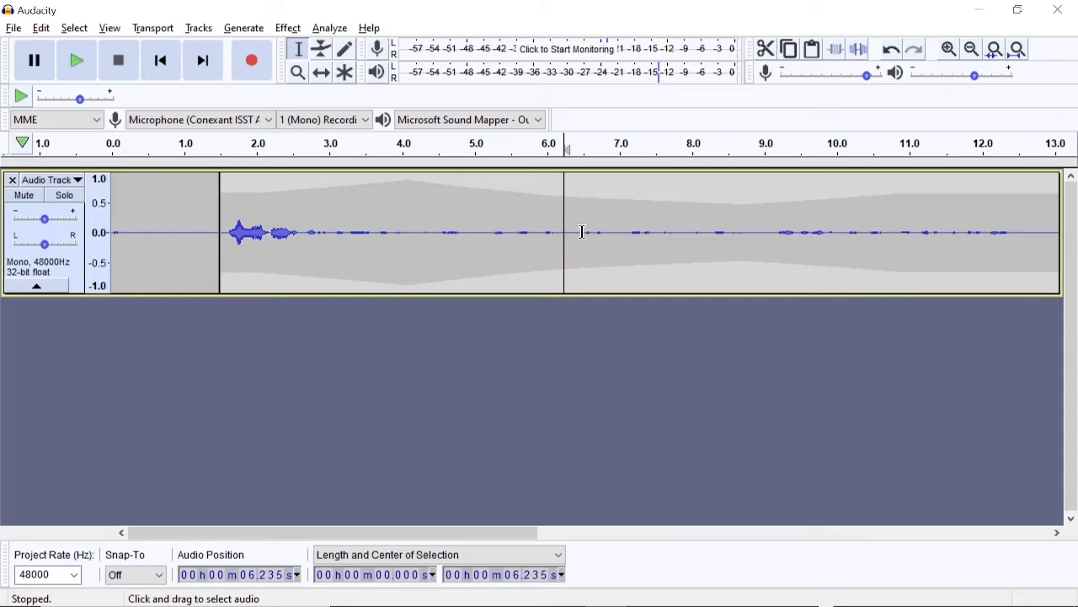
key(End)
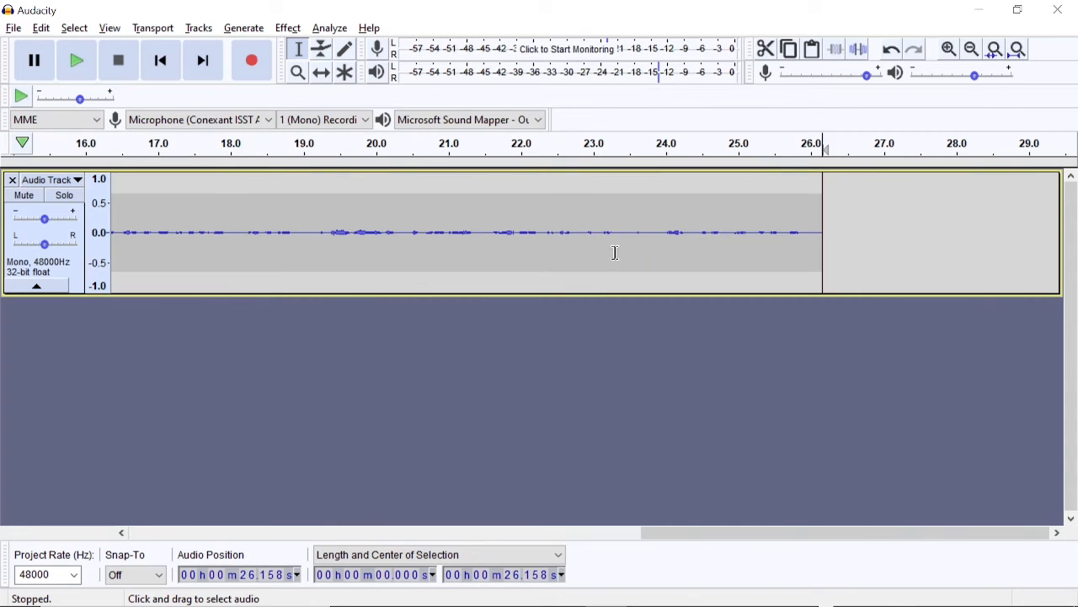
drag(656, 229, 808, 215)
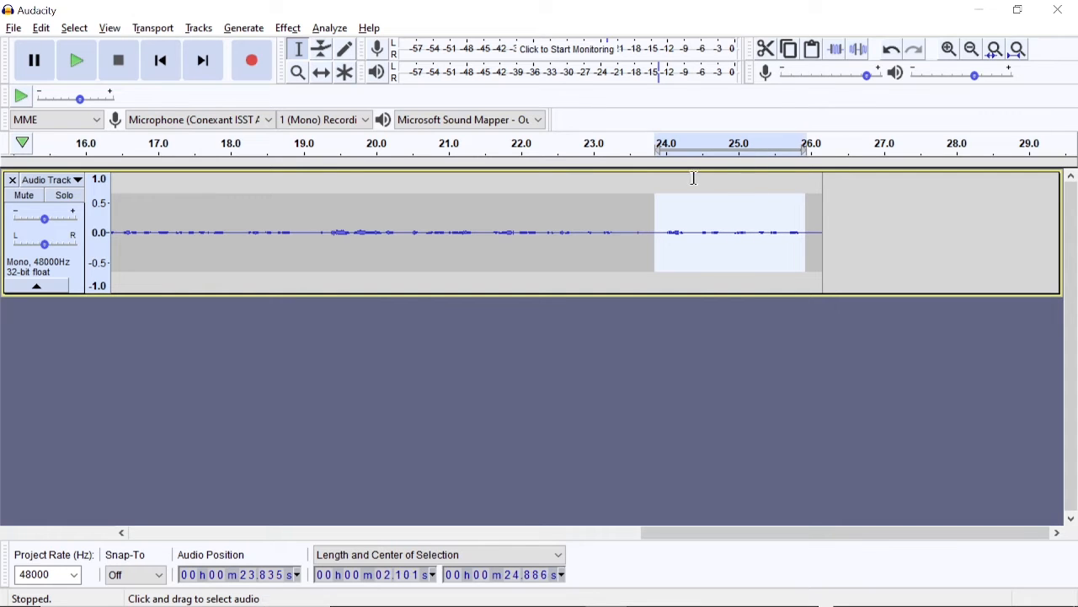
click(288, 28)
click(371, 98)
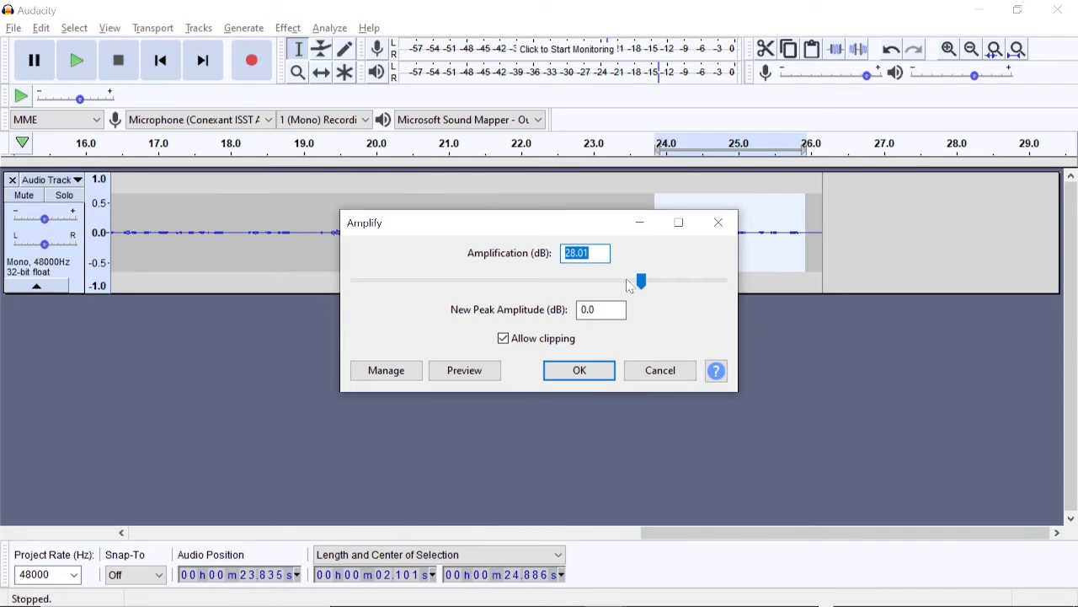
drag(640, 281, 605, 281)
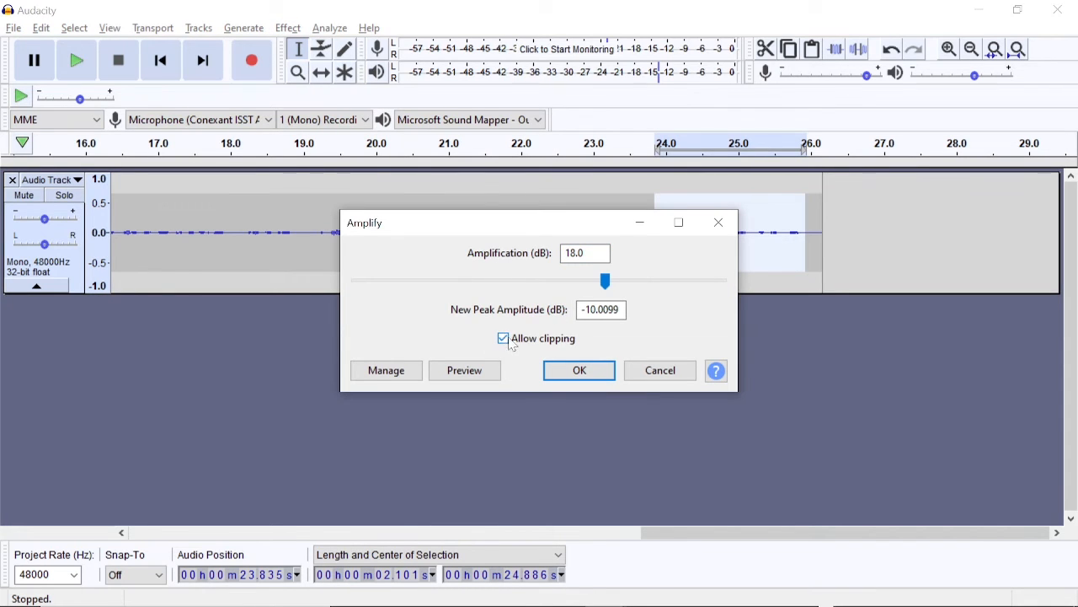
click(469, 374)
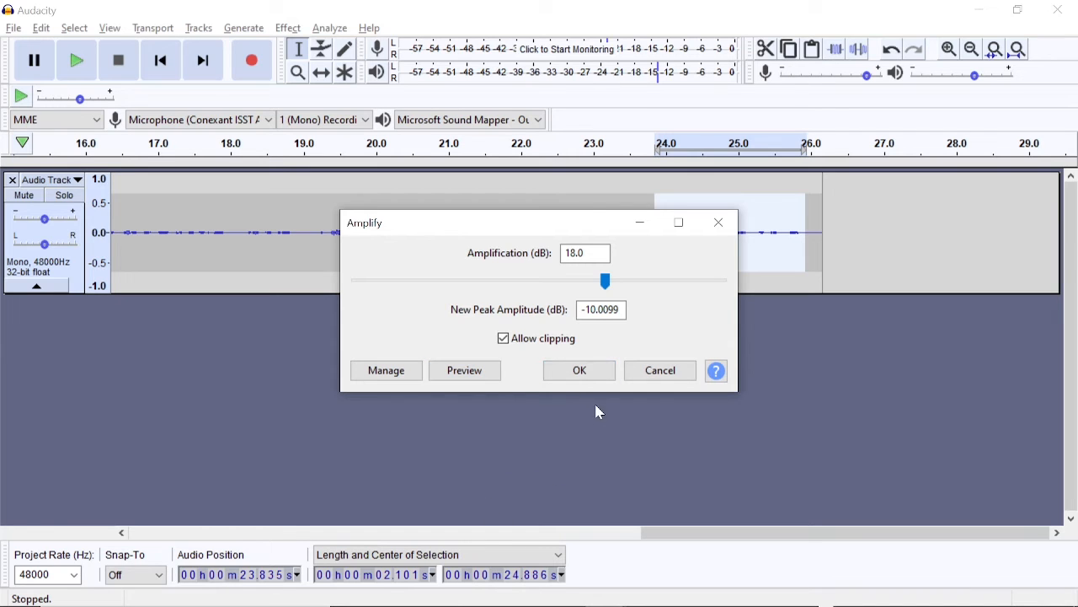
click(581, 368)
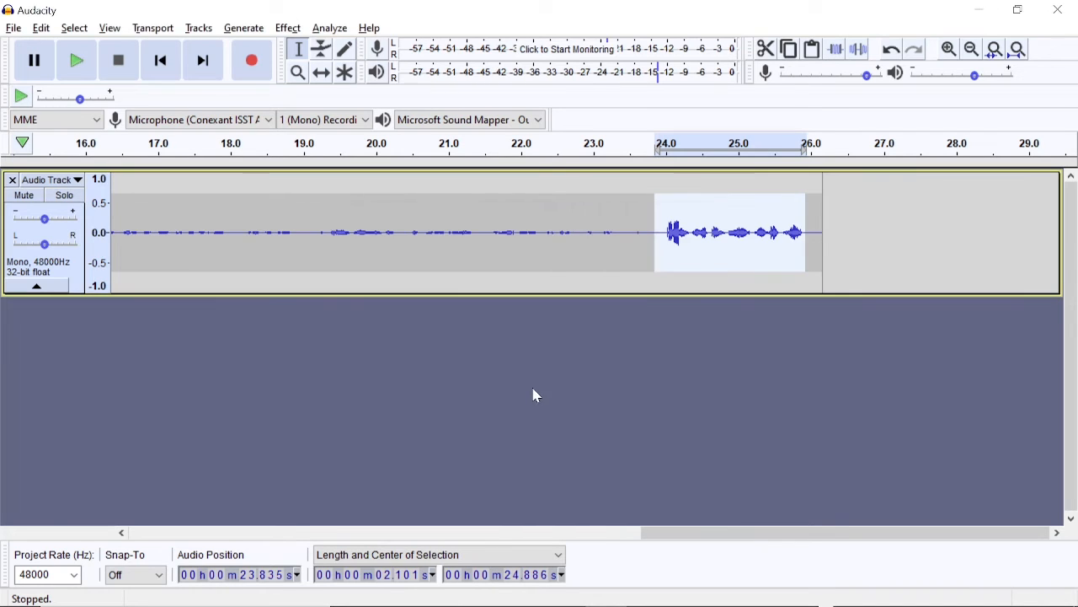
click(252, 201)
key(ctrl+a)
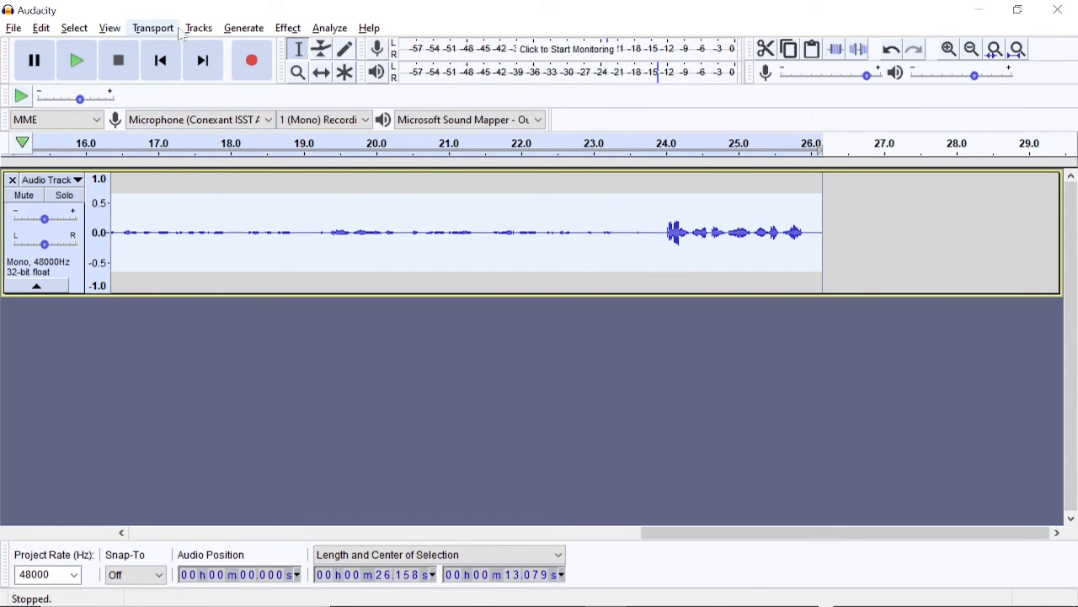
click(288, 30)
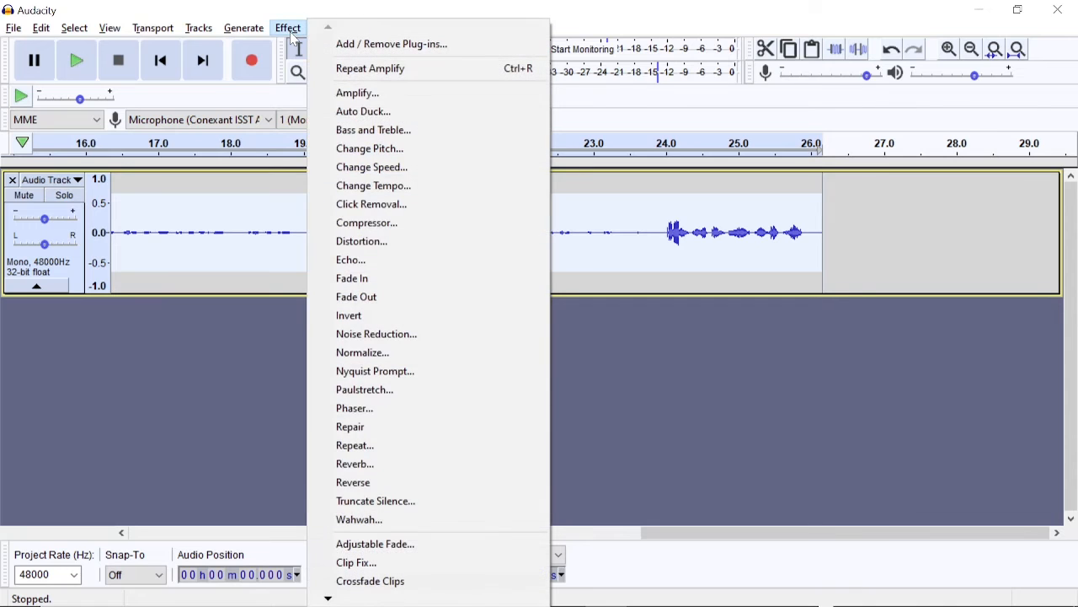
click(289, 243)
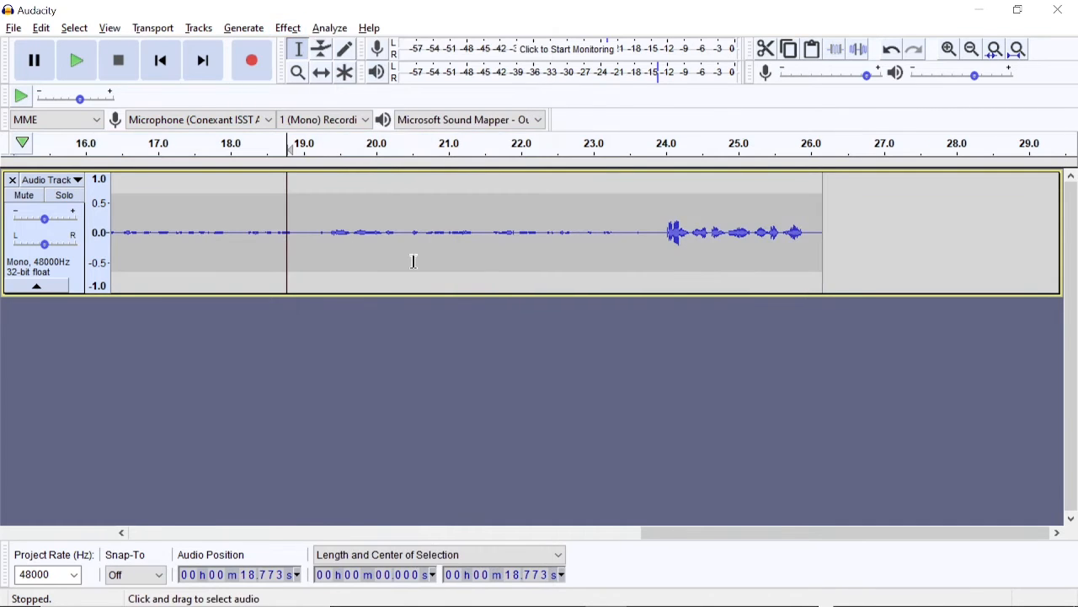
Step: Apply Fade In to about 1.13 seconds of audio starting at about 1.53 seconds and play the faded section
key(Home)
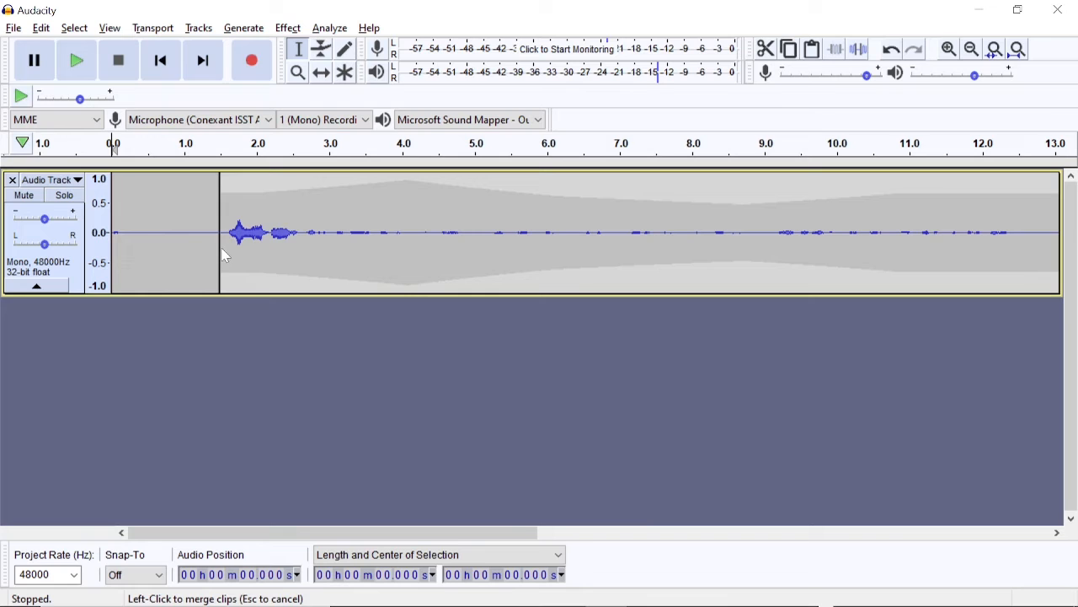
drag(223, 243, 304, 244)
click(288, 27)
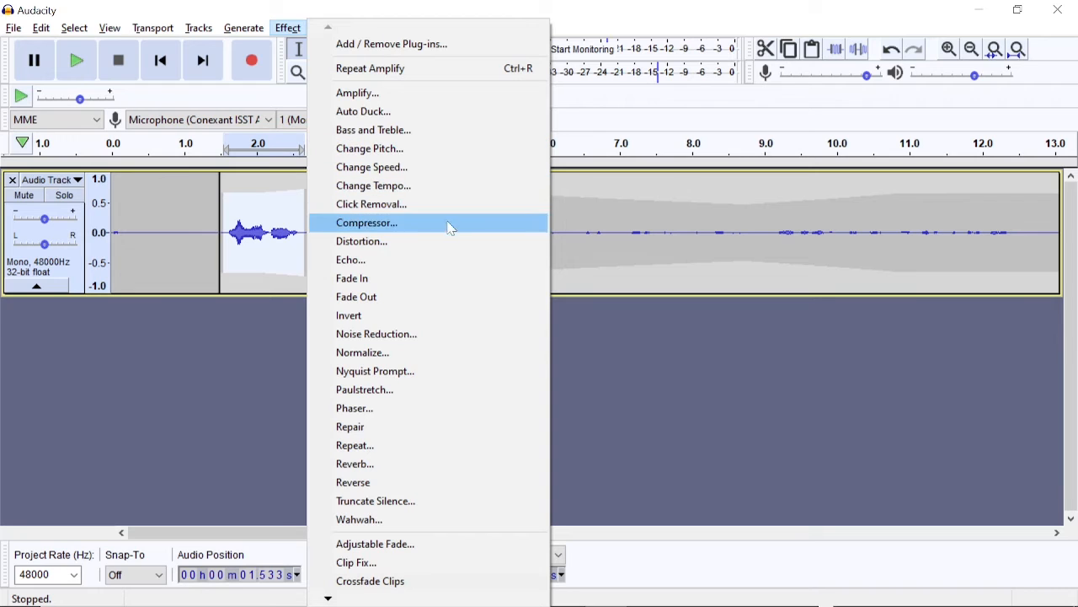
click(439, 278)
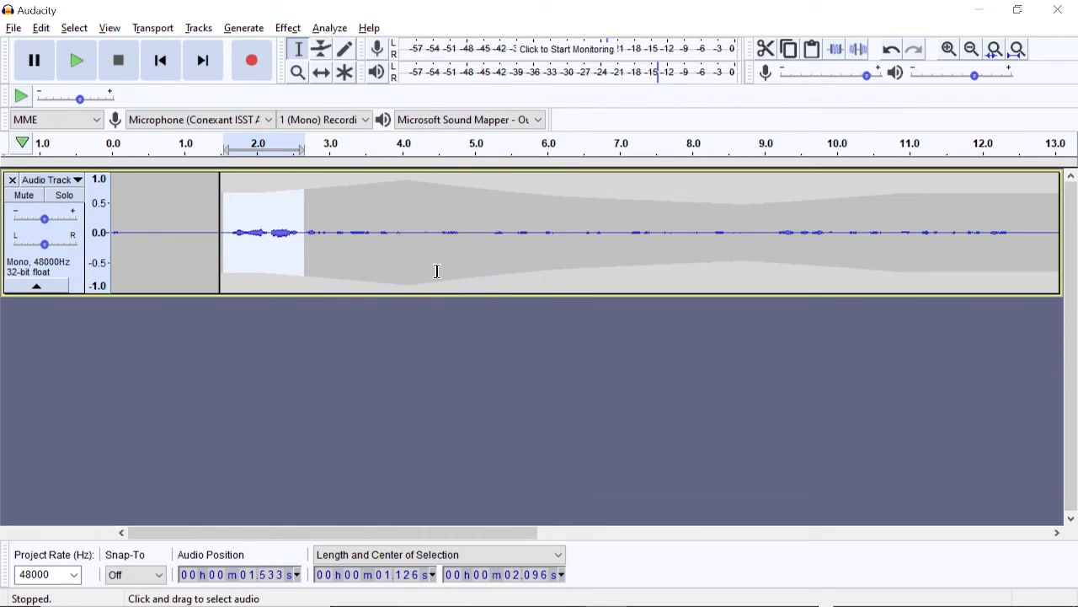
key(space)
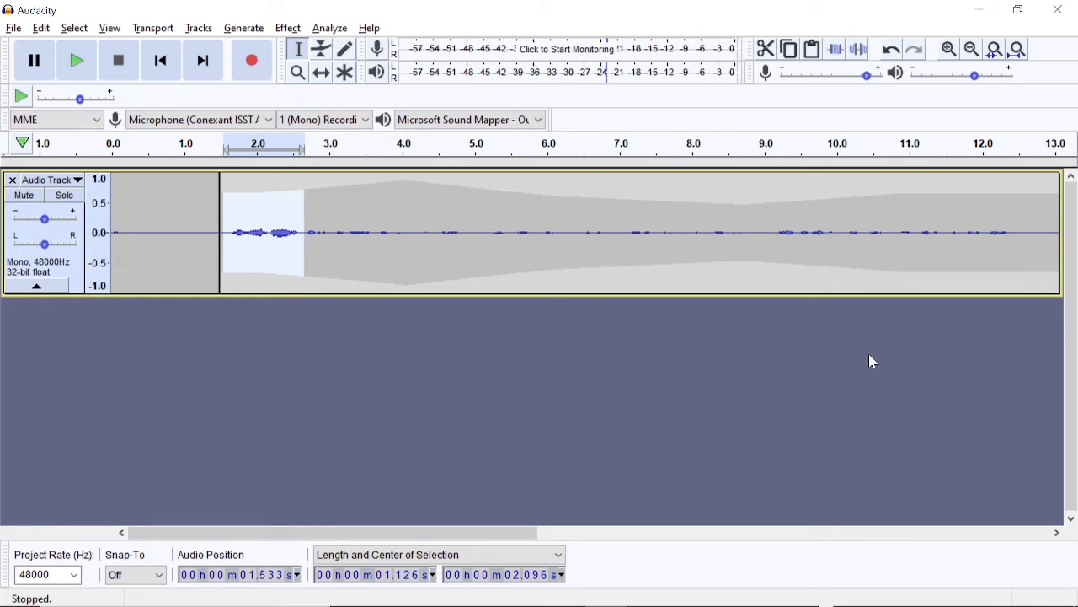
Step: Apply Fade Out to about 1.51 seconds of audio from about 24.58 seconds near the track's end, and play it back
key(End)
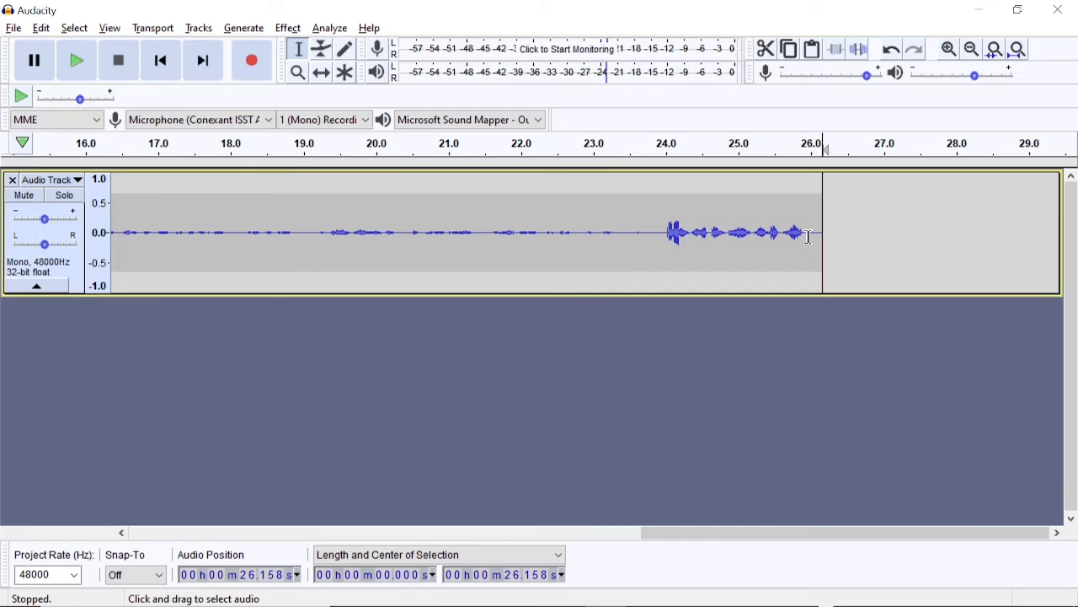
drag(818, 237, 708, 273)
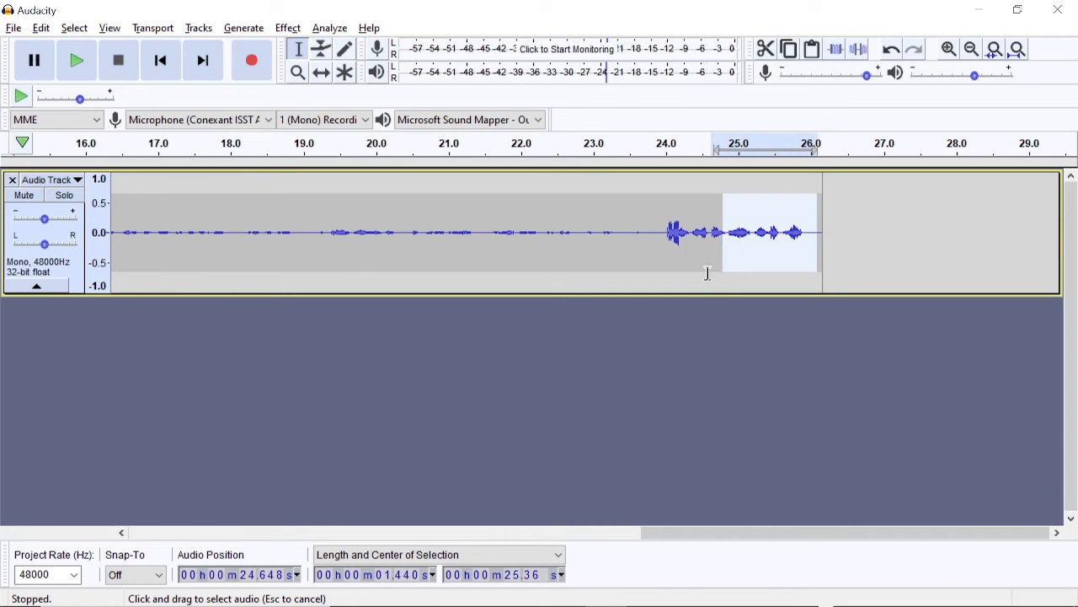
click(288, 27)
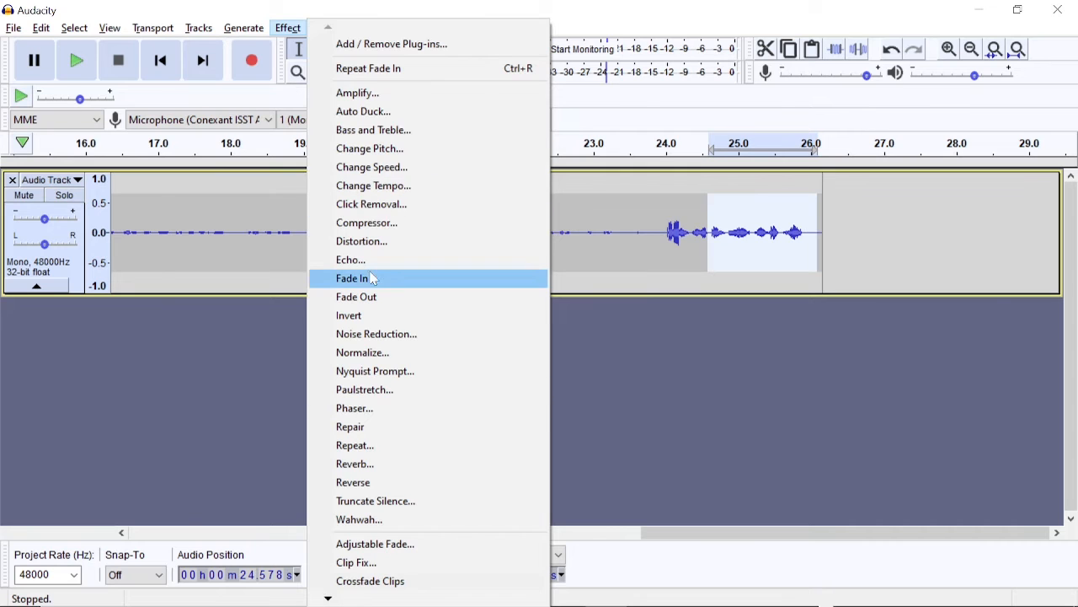
click(386, 297)
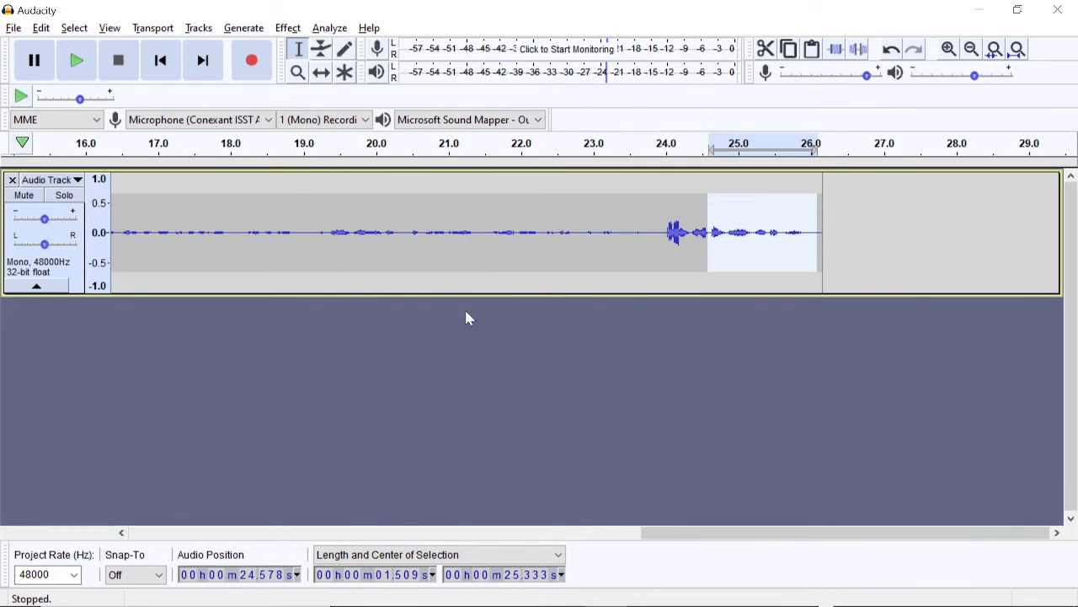
key(space)
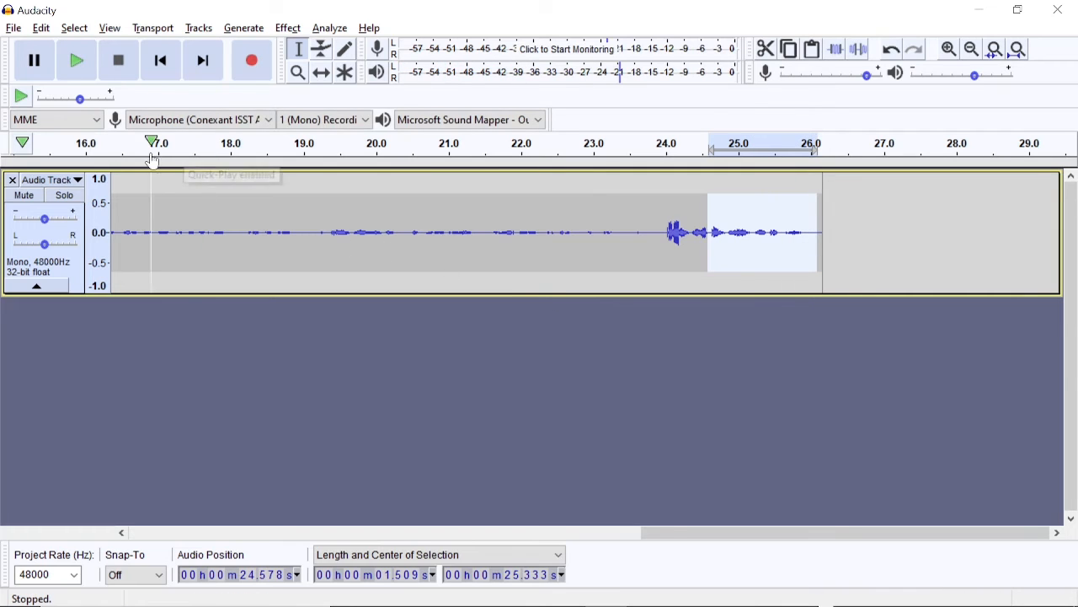
Step: Duplicate the entire mono voice track and combine the two copies into one stereo track
click(615, 245)
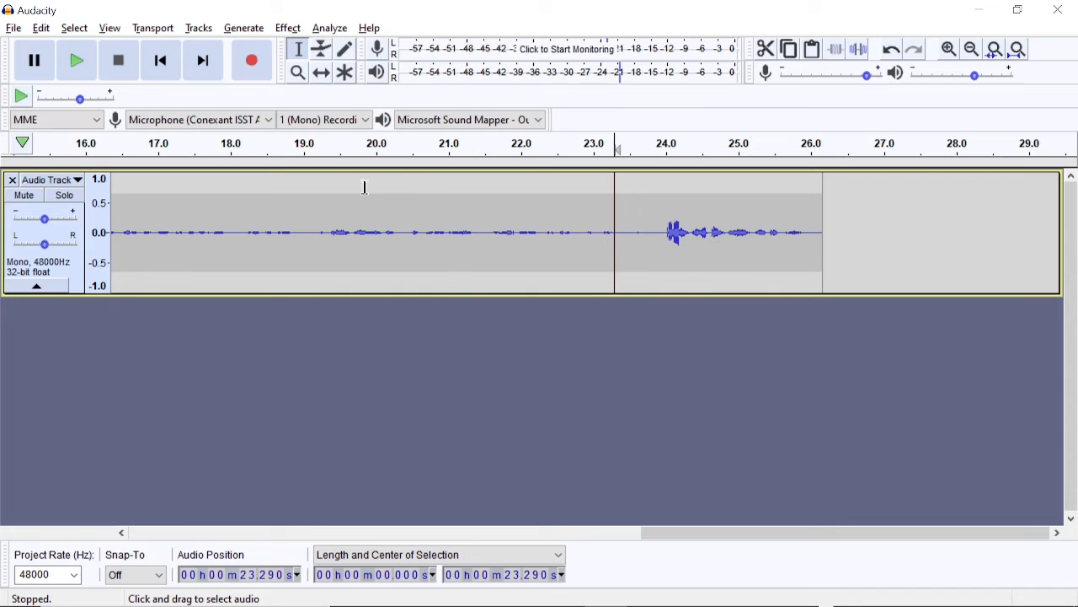
click(376, 264)
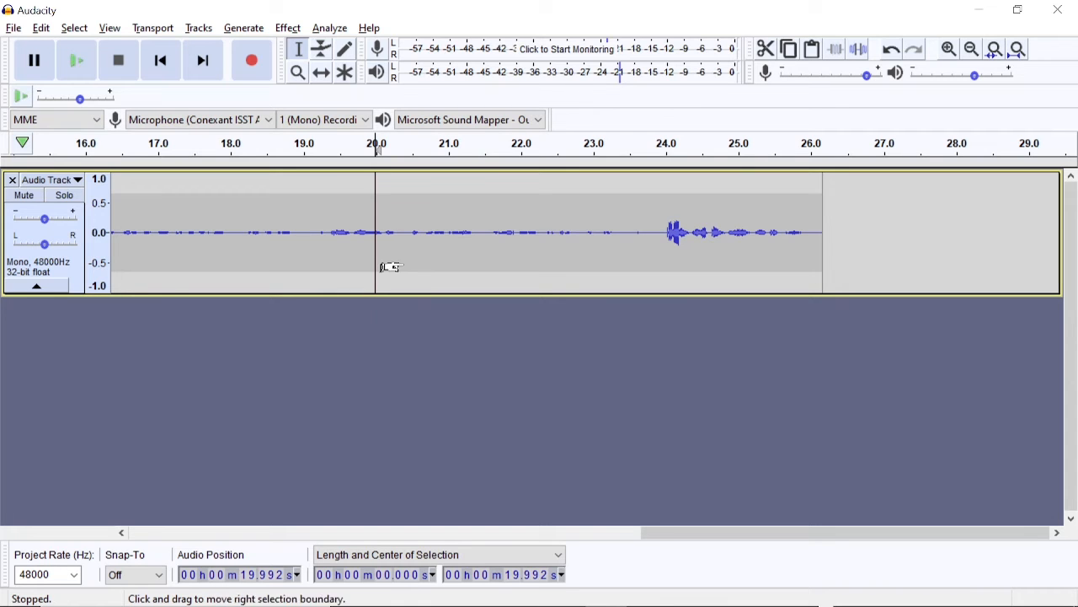
key(ctrl+a)
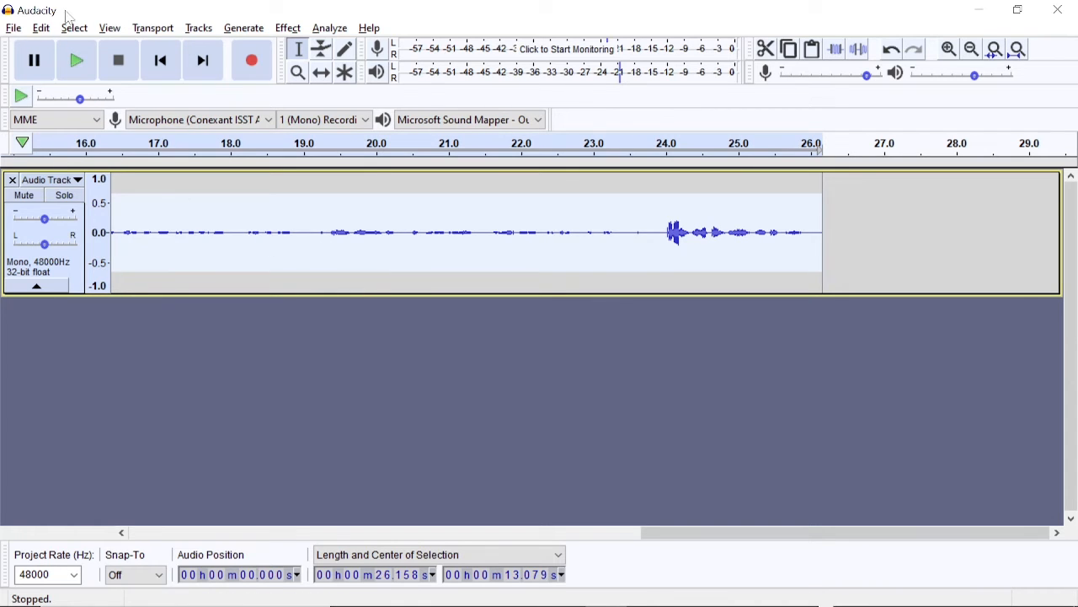
click(42, 29)
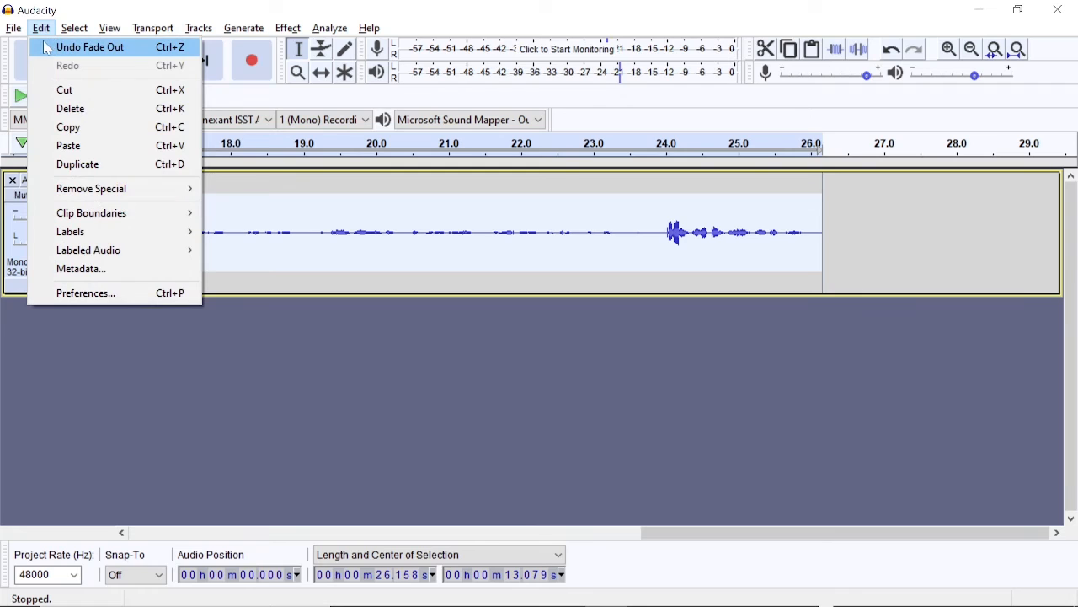
click(80, 164)
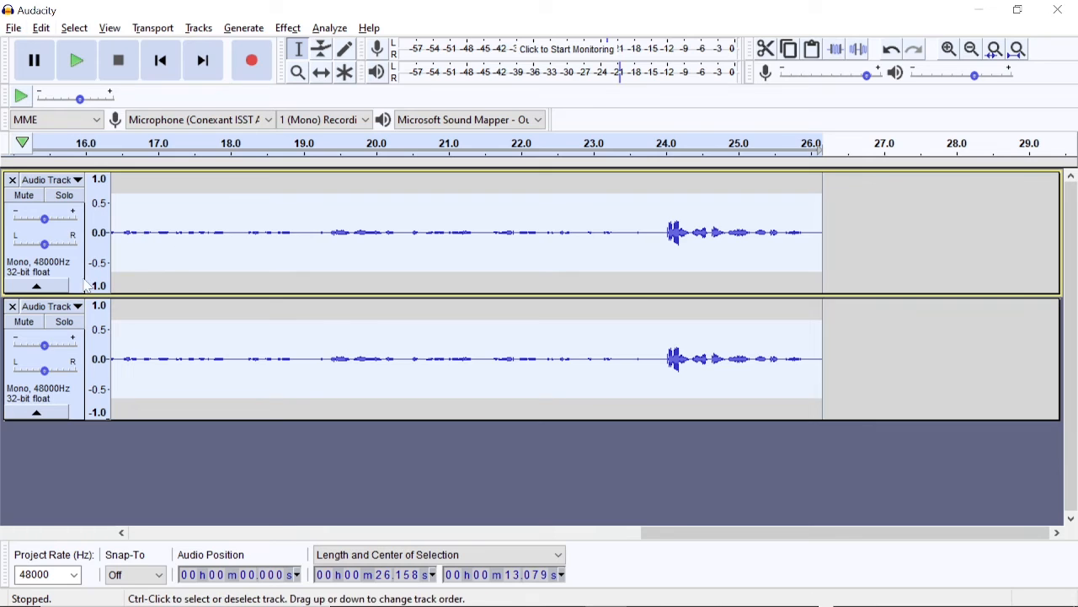
click(79, 181)
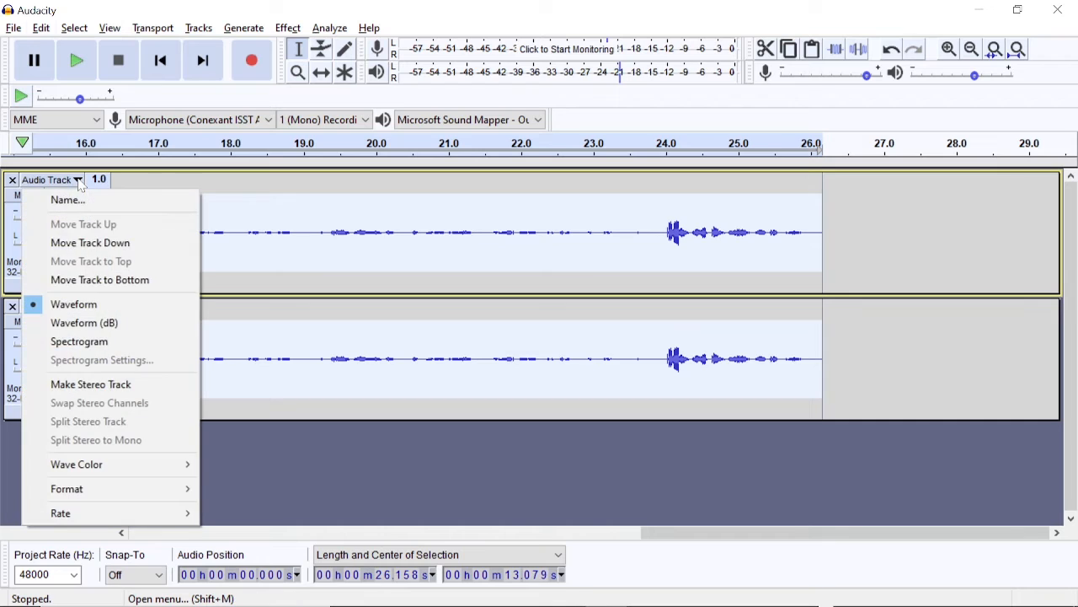
click(142, 387)
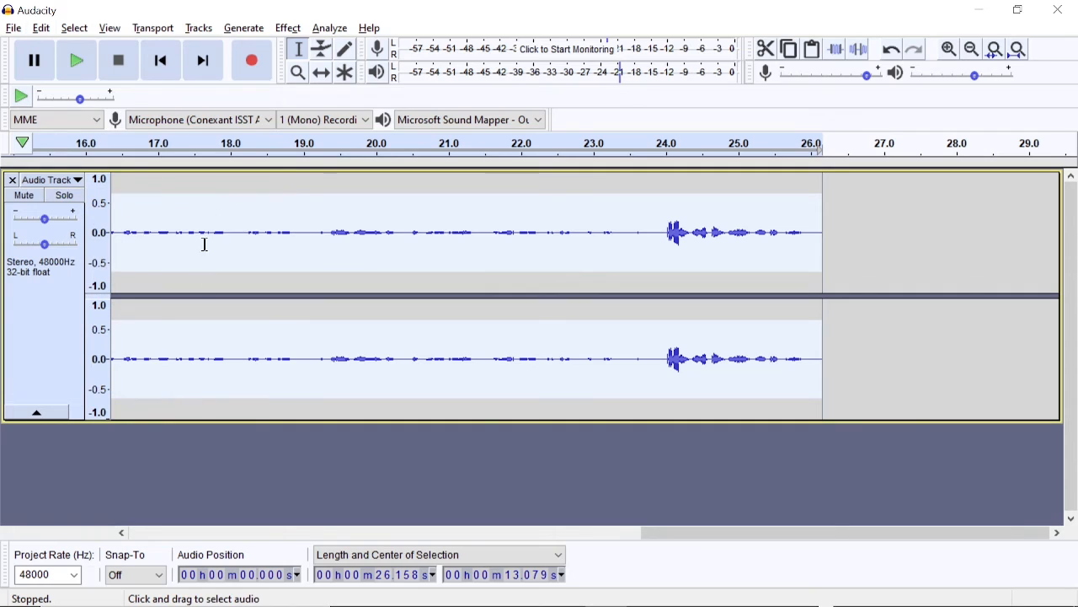
Step: Play the stereo track from its beginning to check the edited audio, stopping after about 8.5 seconds or more
click(175, 241)
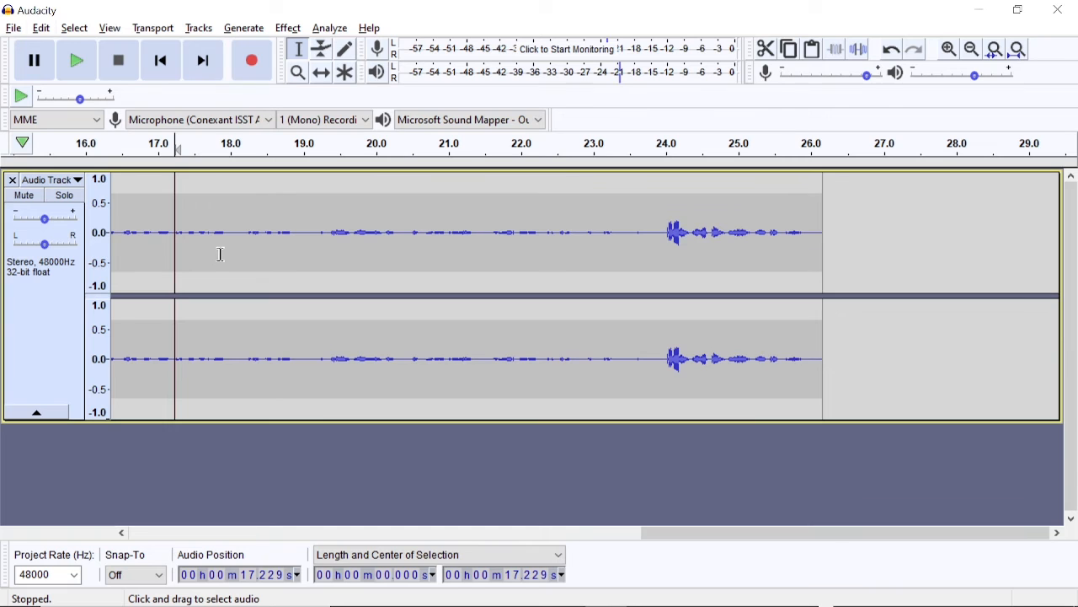
key(Home)
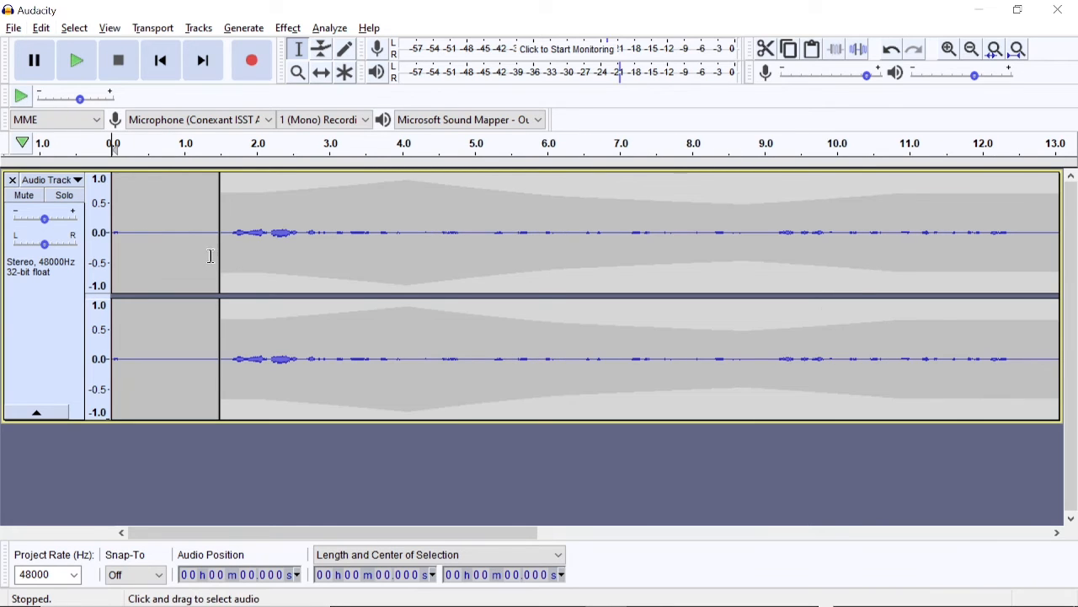
key(space)
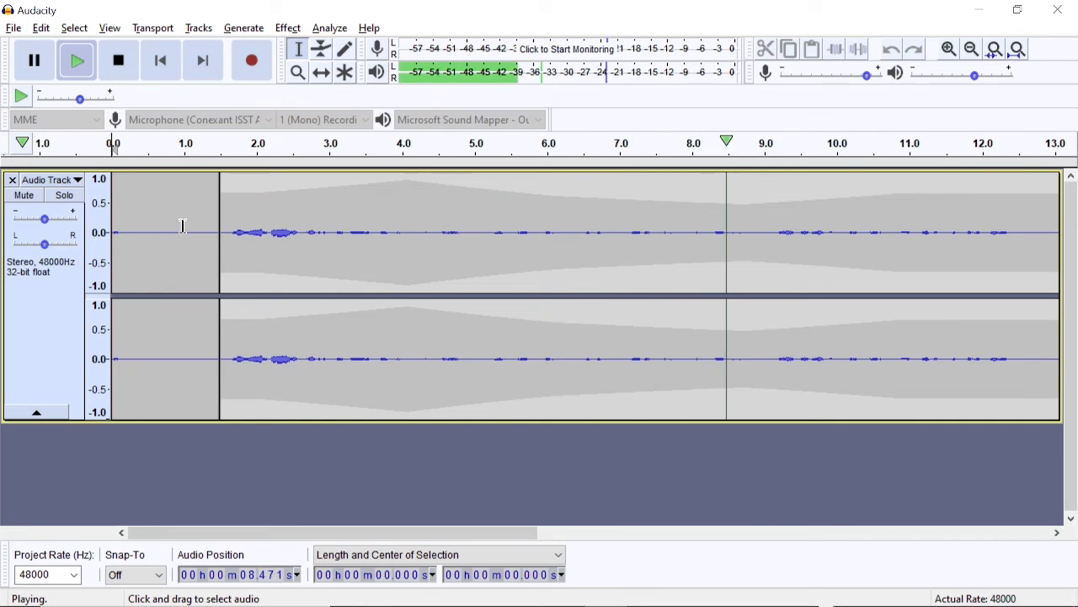
key(space)
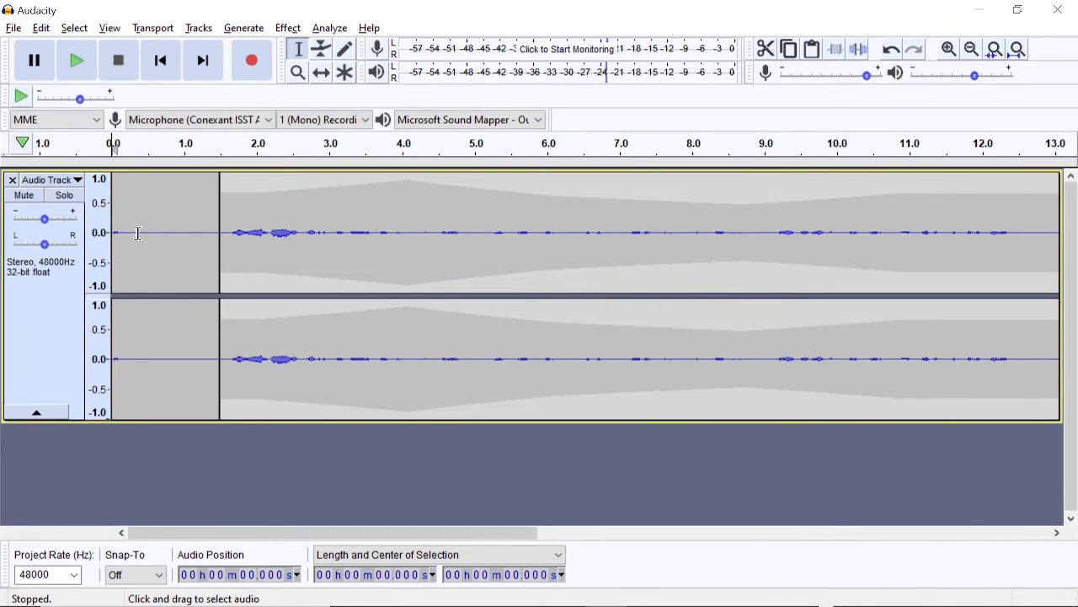
Step: Delete about 0.4 seconds of silence from the very beginning of the stereo track
drag(138, 233, 112, 233)
key(Delete)
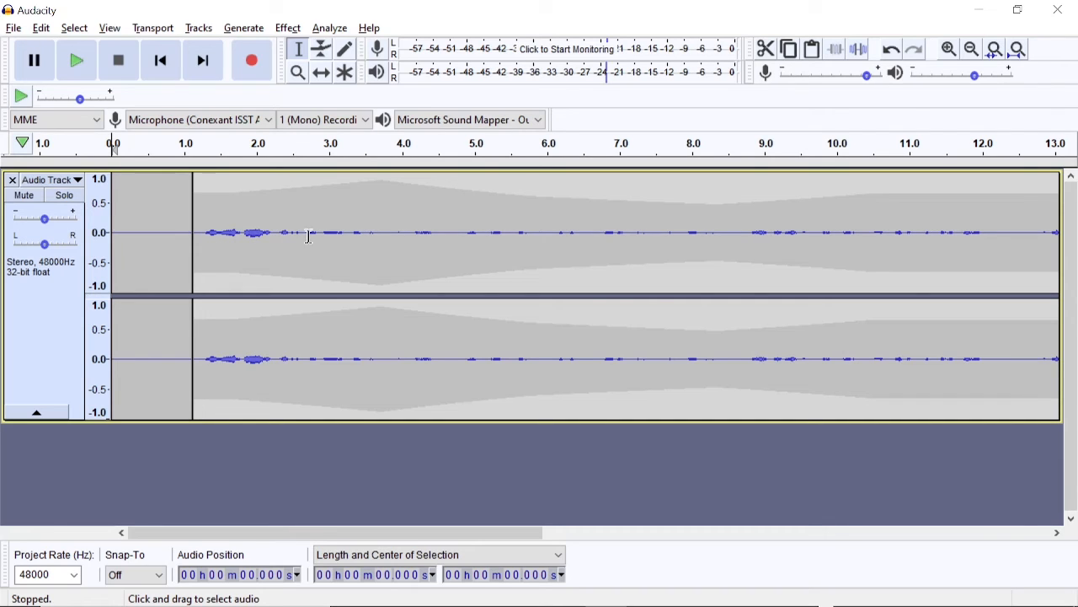
Step: Select about 1.405 seconds of speech from 1.231 seconds and preview Change Pitch on it at -22% and -18%
drag(301, 243, 200, 279)
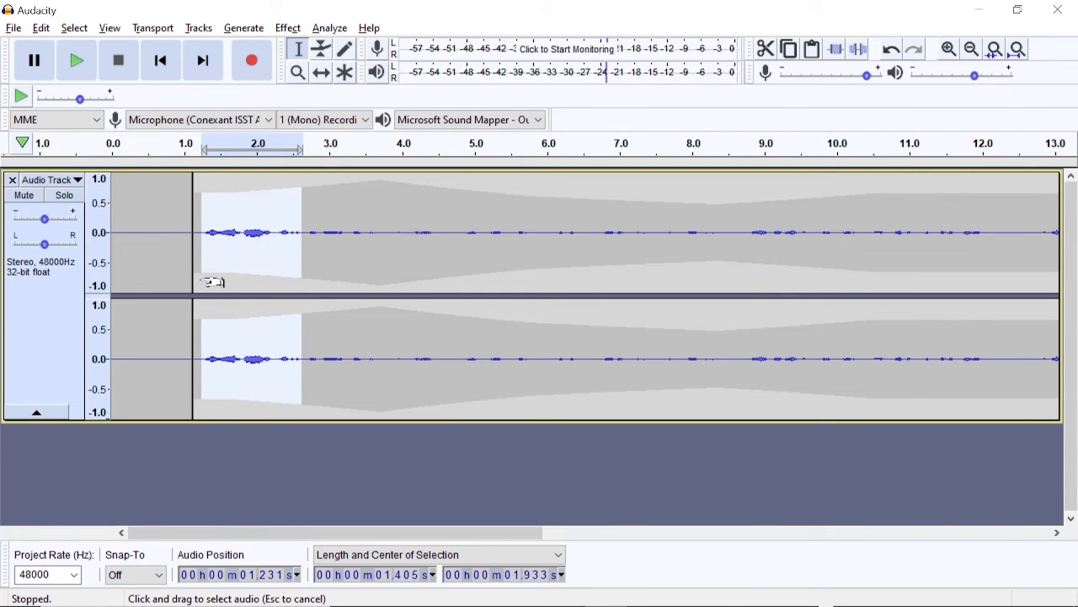
click(286, 28)
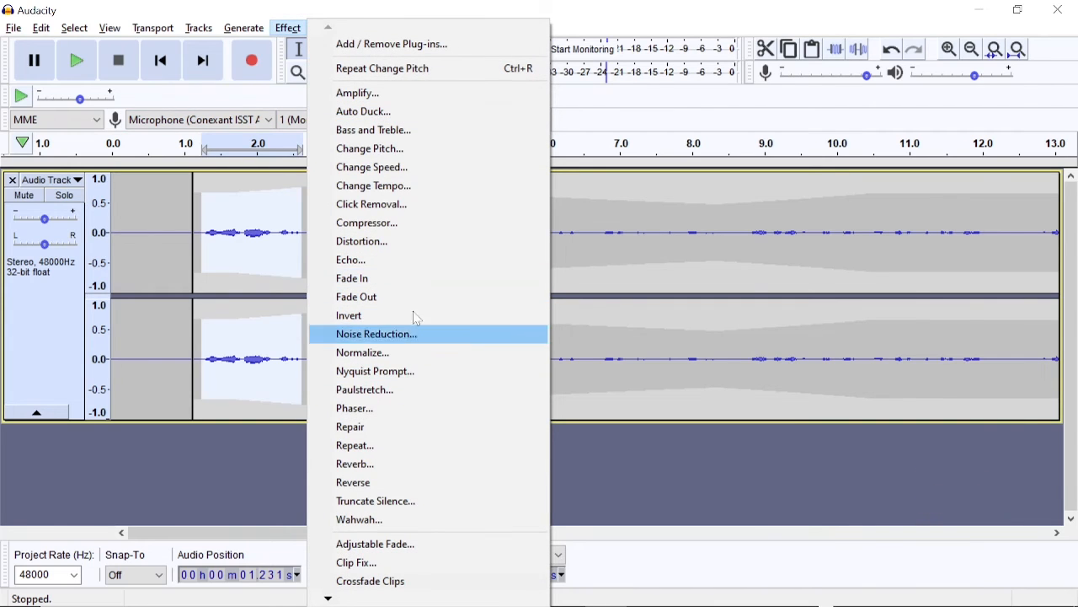
click(409, 156)
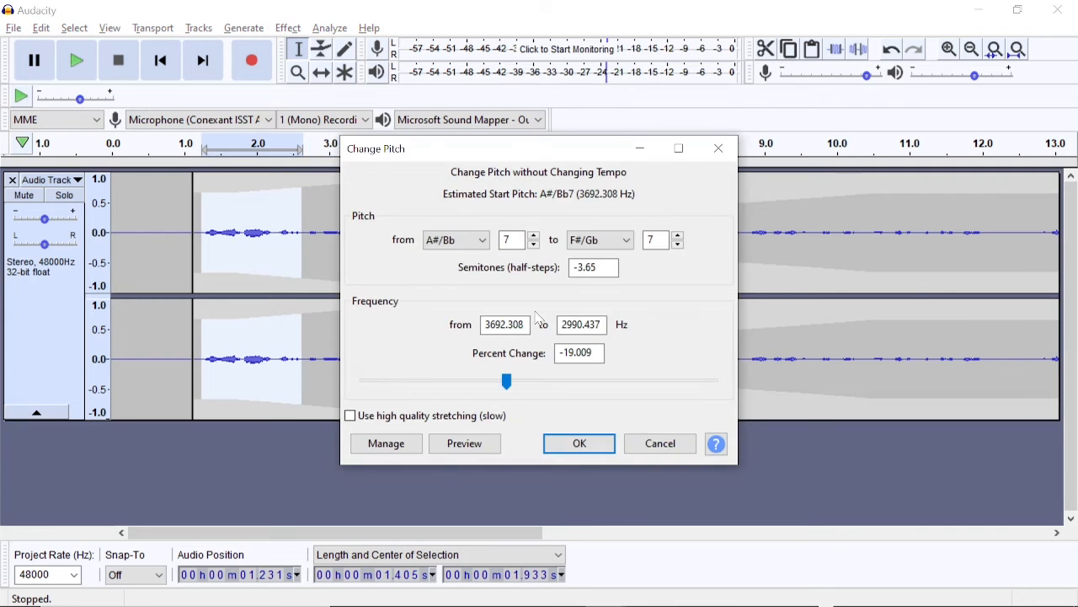
drag(510, 392, 503, 396)
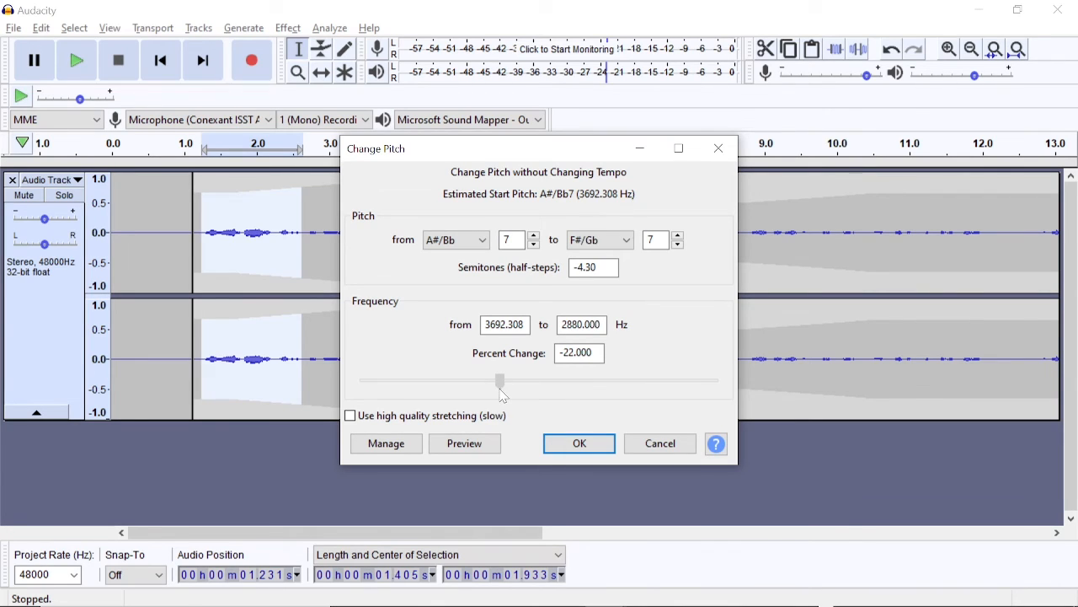
click(485, 450)
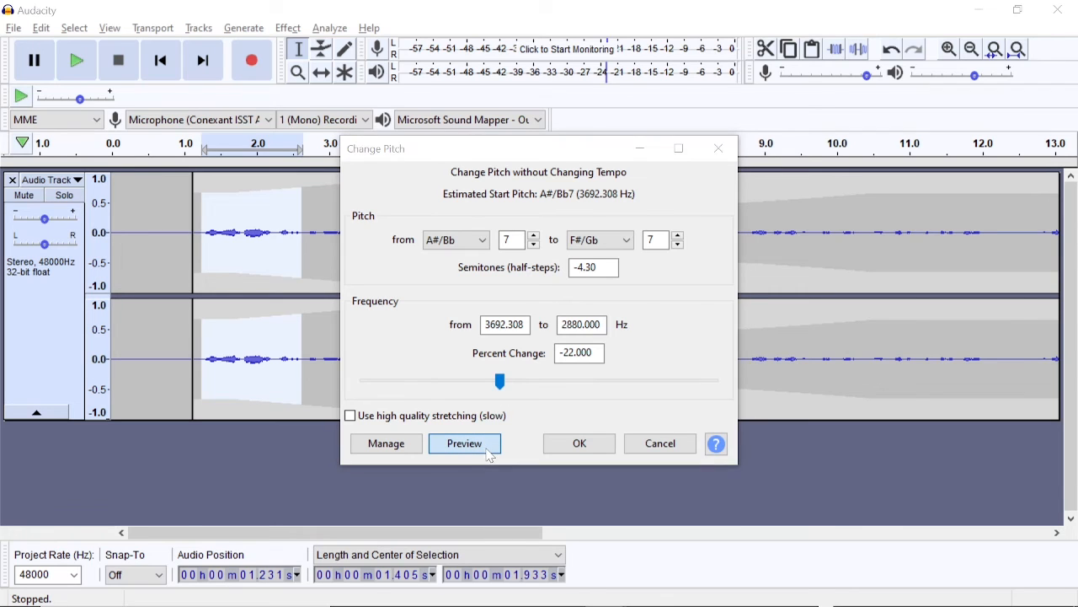
click(504, 385)
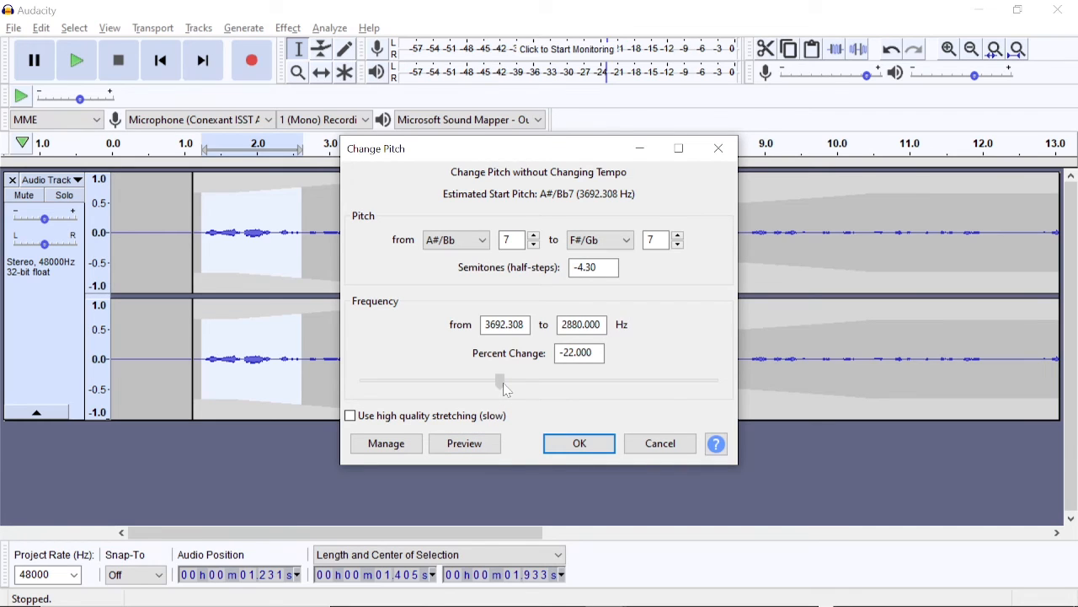
drag(504, 385, 511, 385)
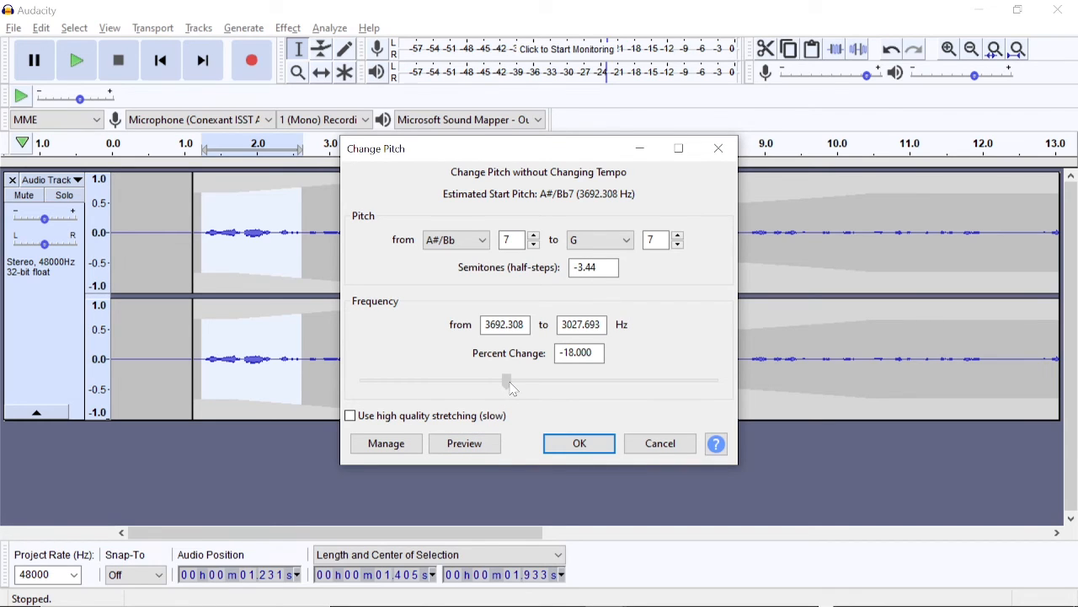
click(487, 451)
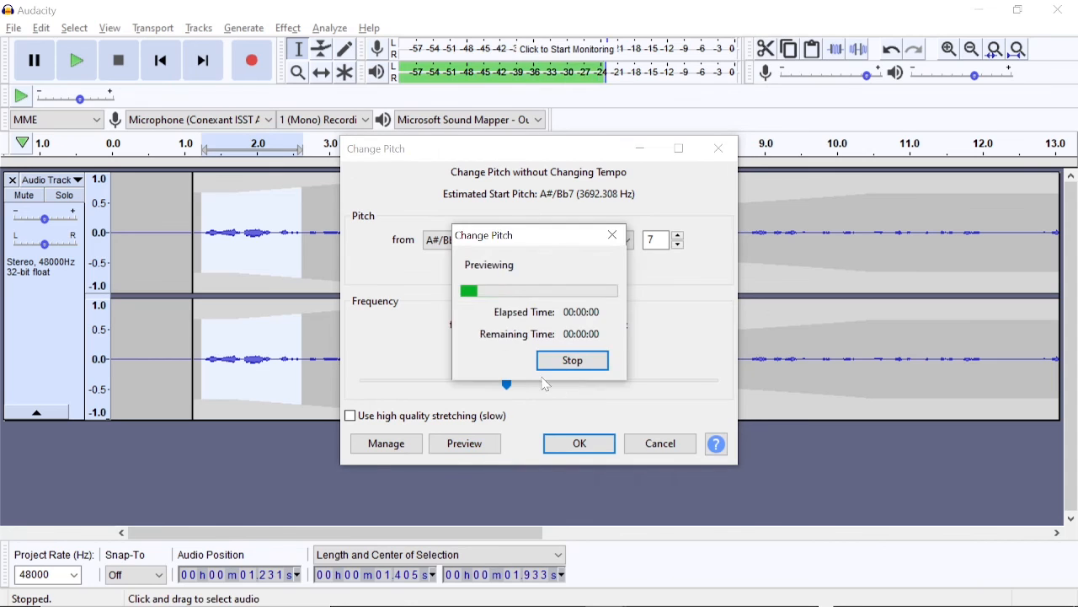
Step: Try raising the selection's pitch by 1%, 20.001% and 79.920%, previewing each setting
click(517, 392)
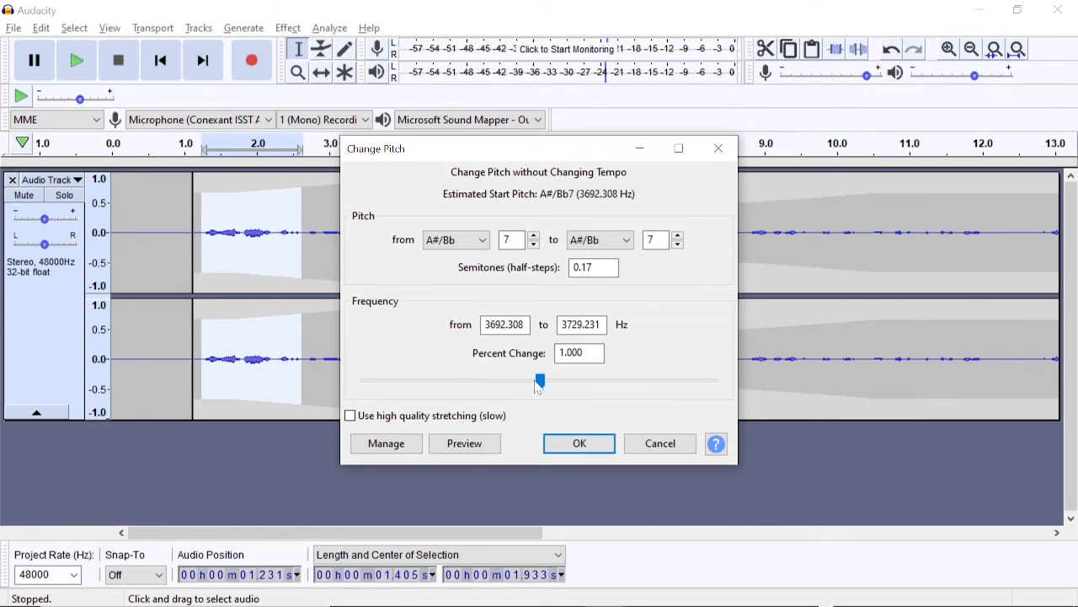
click(483, 454)
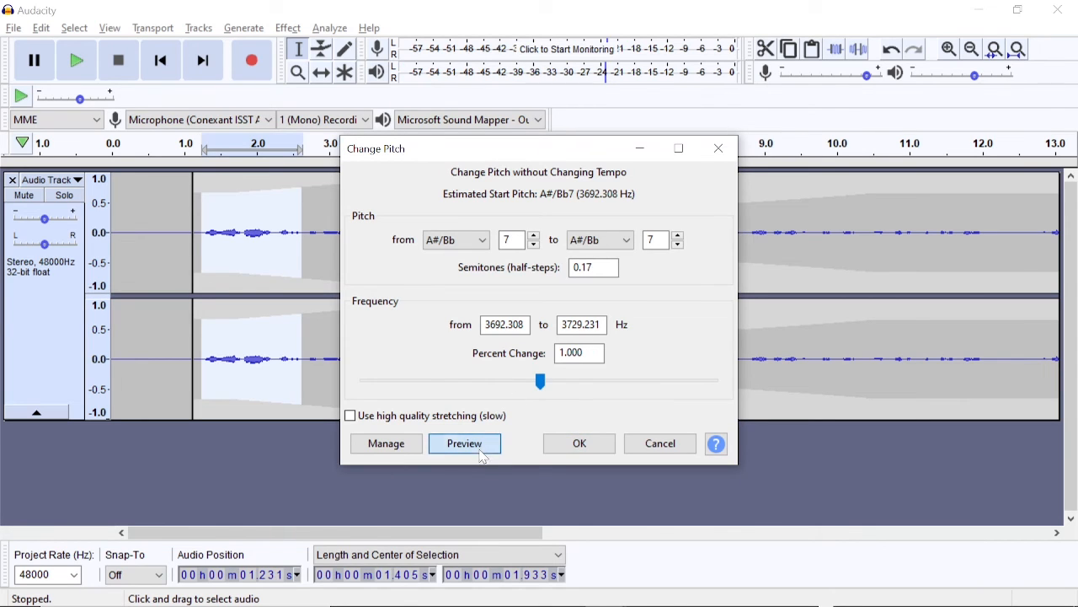
click(540, 386)
drag(540, 389, 555, 389)
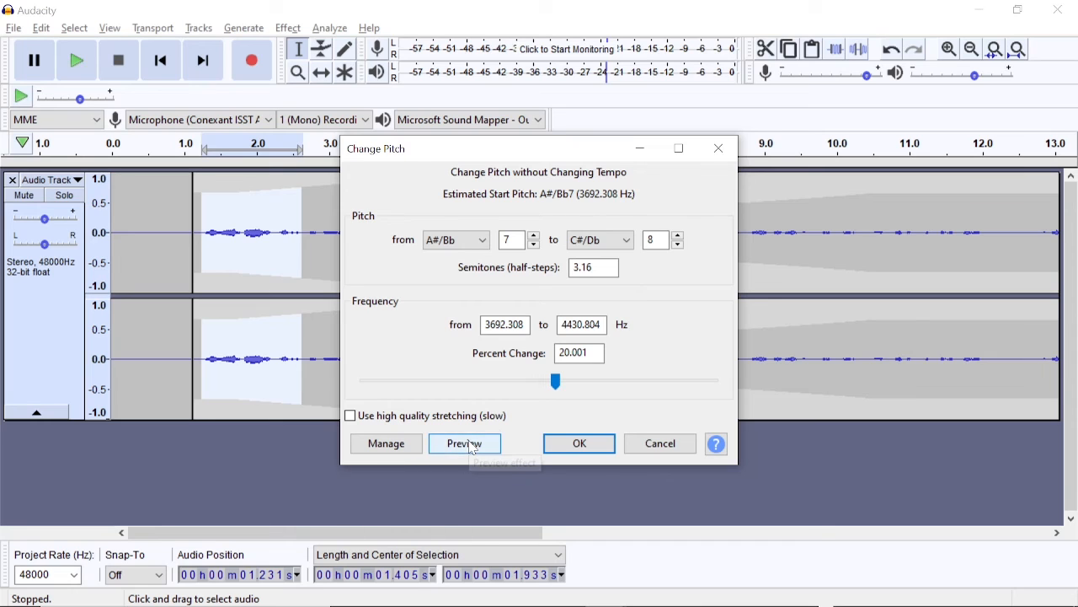
click(472, 444)
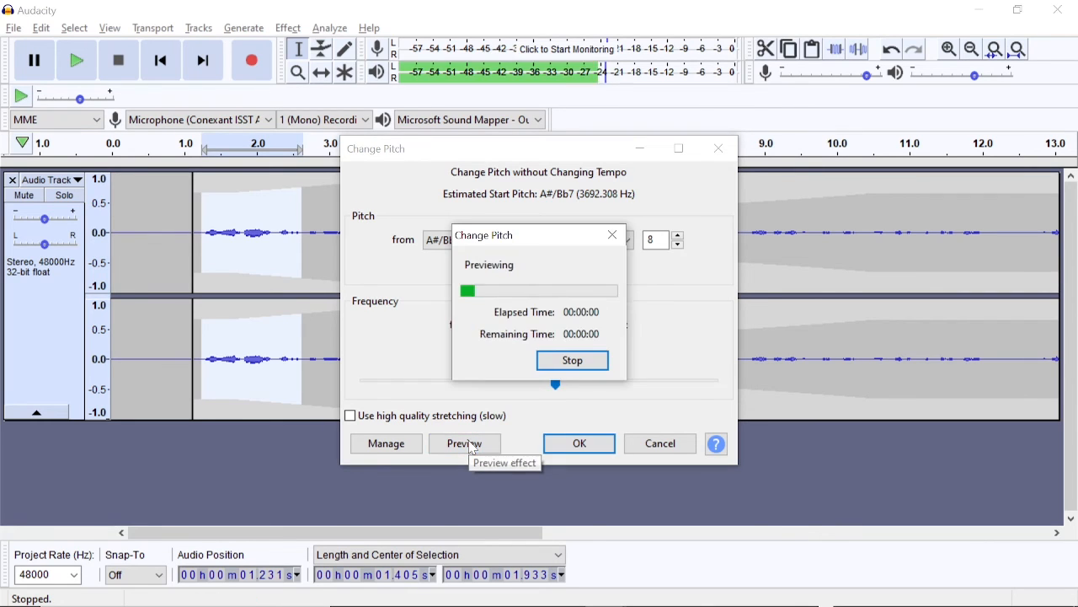
click(571, 389)
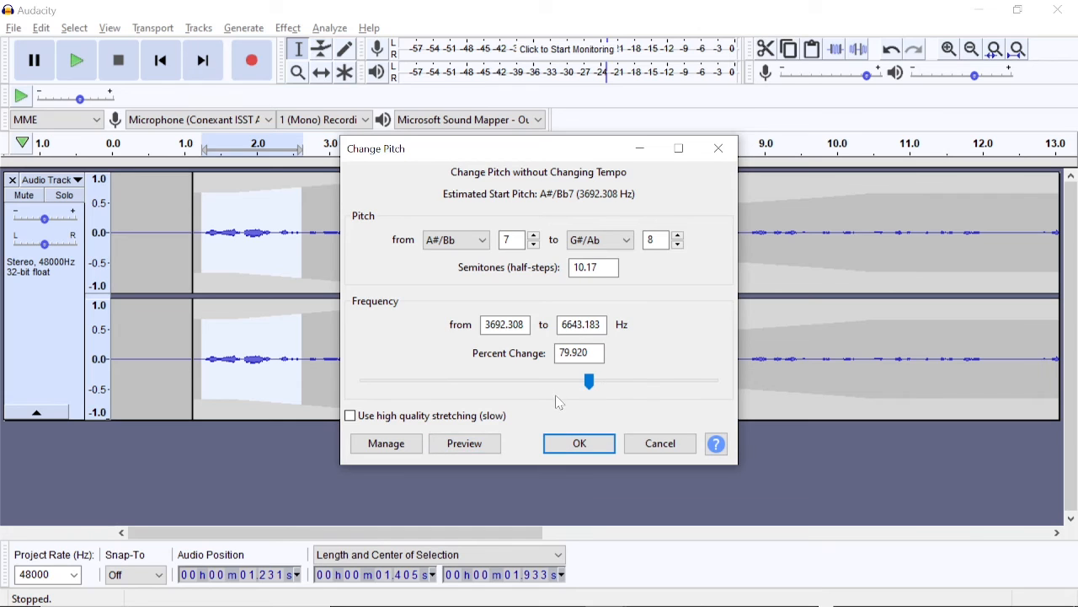
click(465, 443)
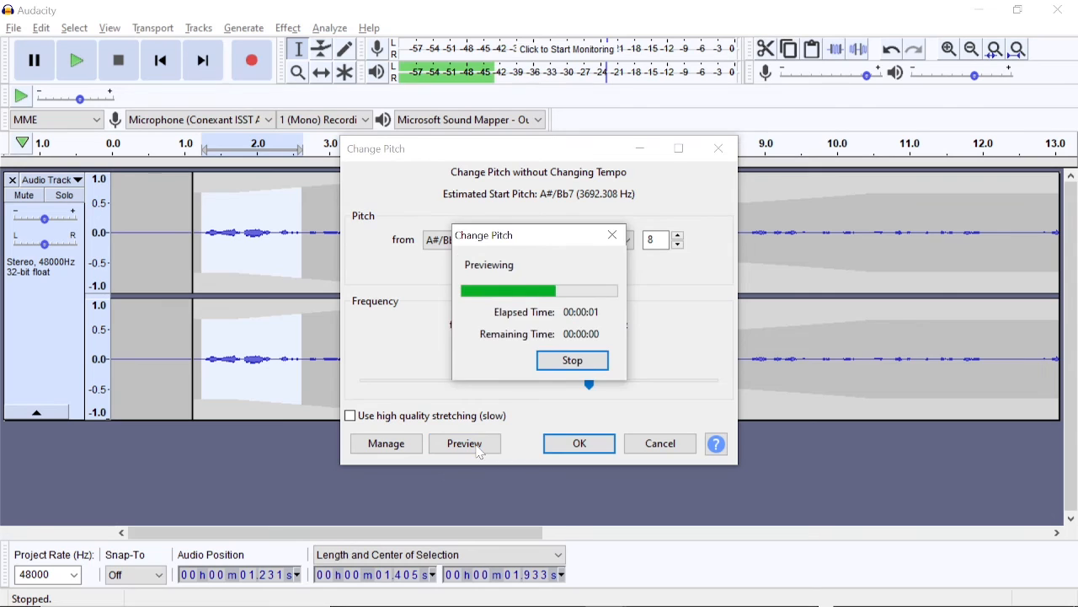
Step: Preview the selection's pitch lowered by 28%, then set the change to -30%, preview it and apply it
click(483, 384)
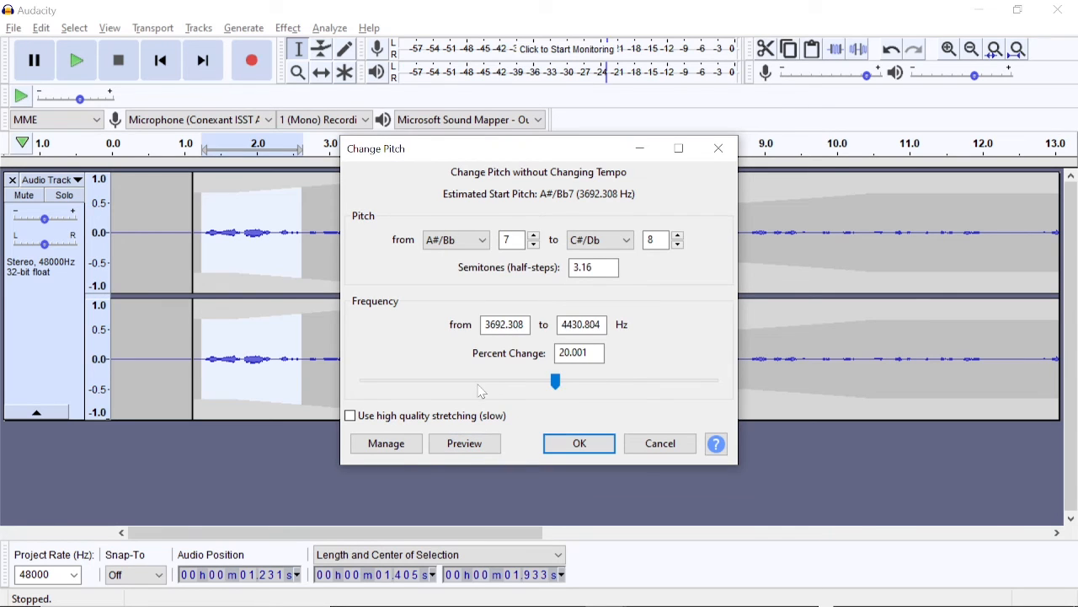
click(478, 386)
click(478, 386)
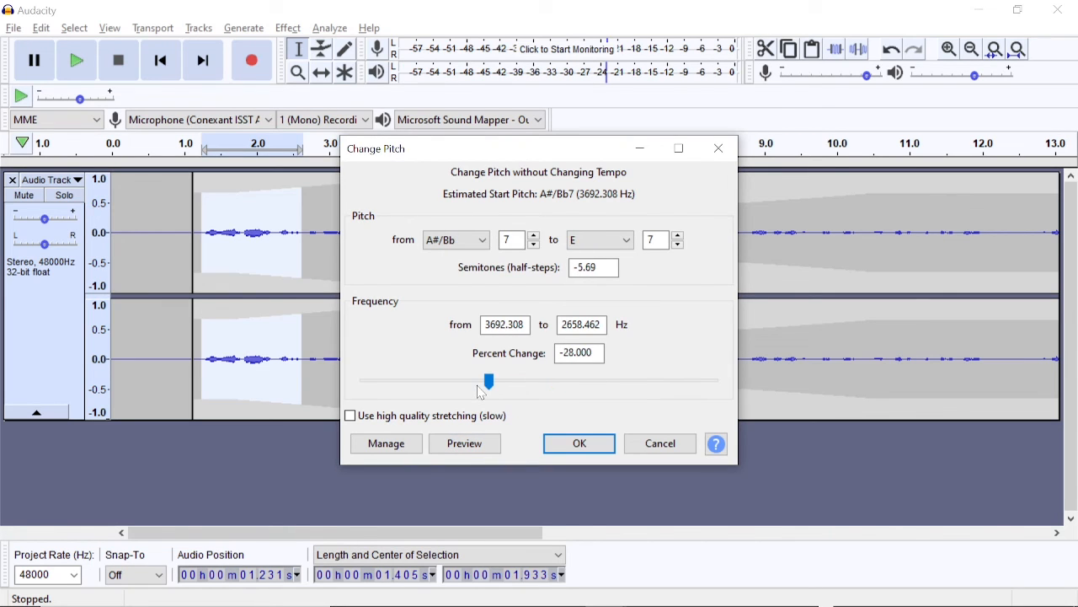
click(476, 449)
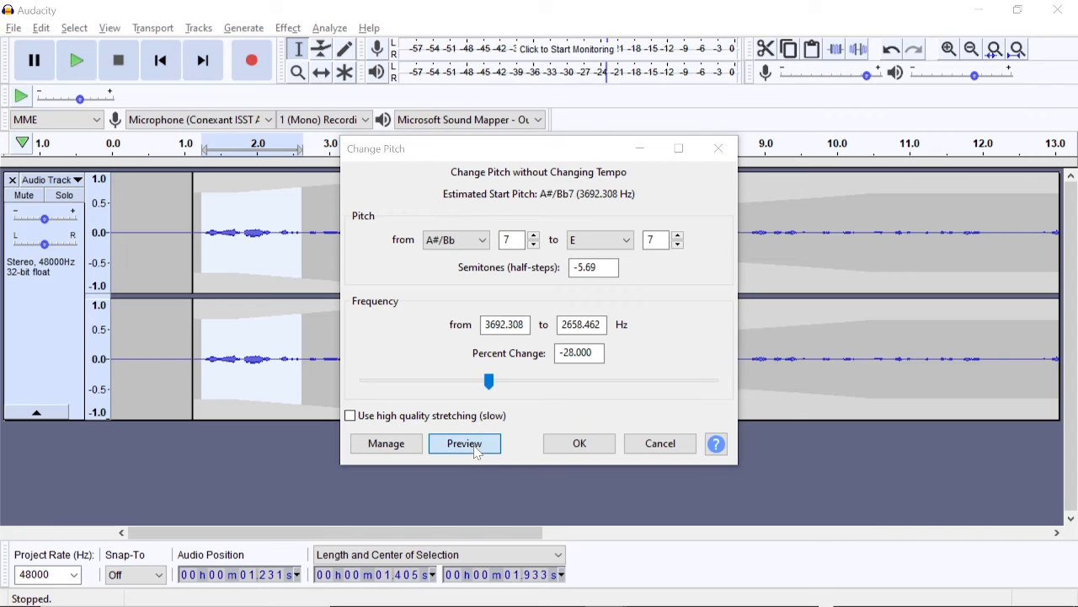
click(476, 452)
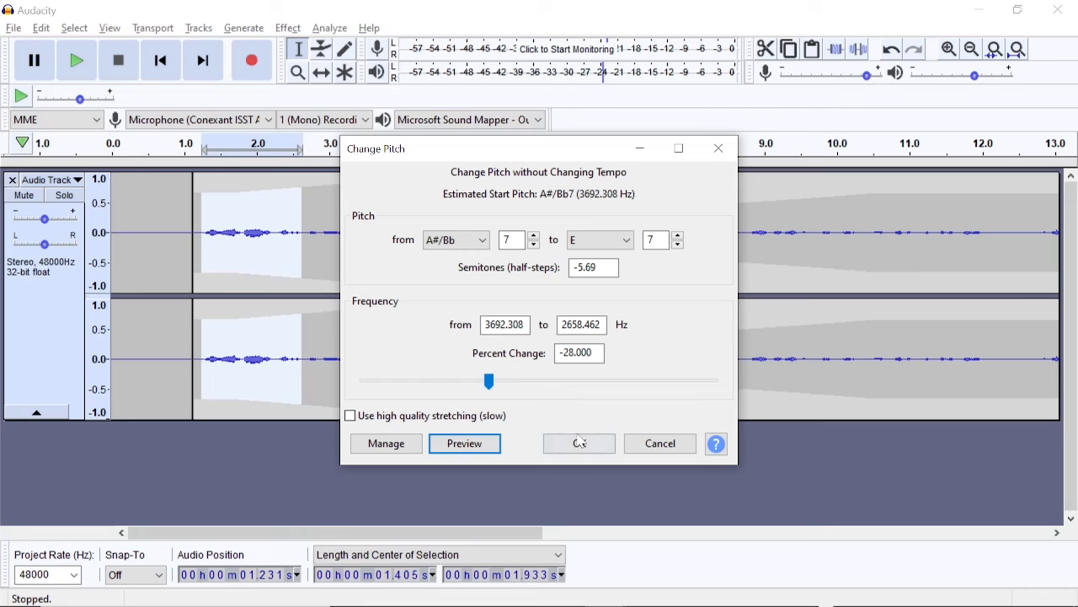
drag(491, 386, 489, 389)
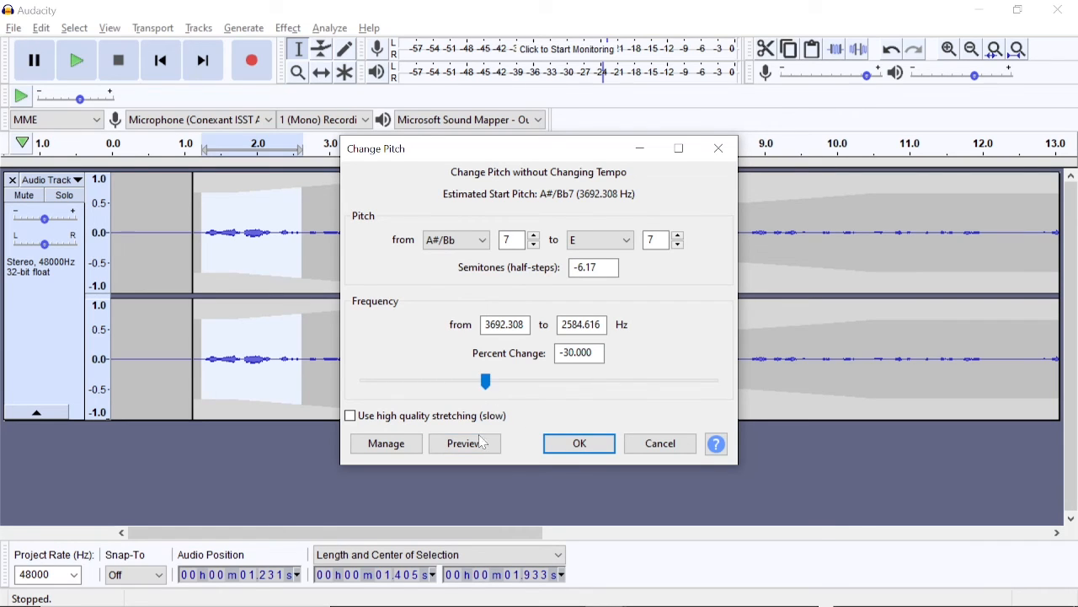
click(466, 444)
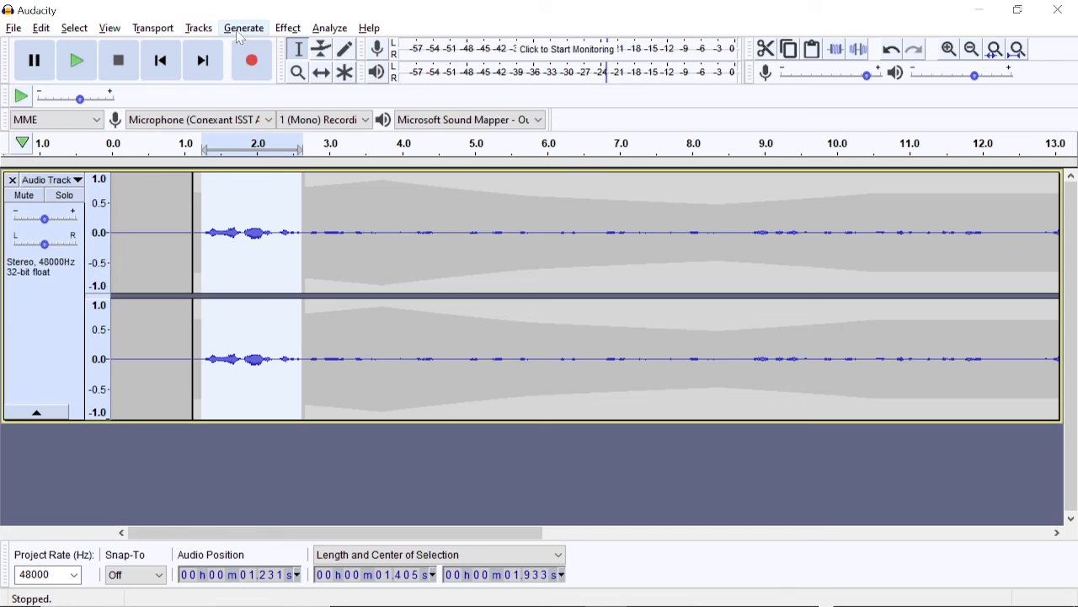
Step: Open Change Speed for the selected speech and preview a 55.790% increase
click(278, 29)
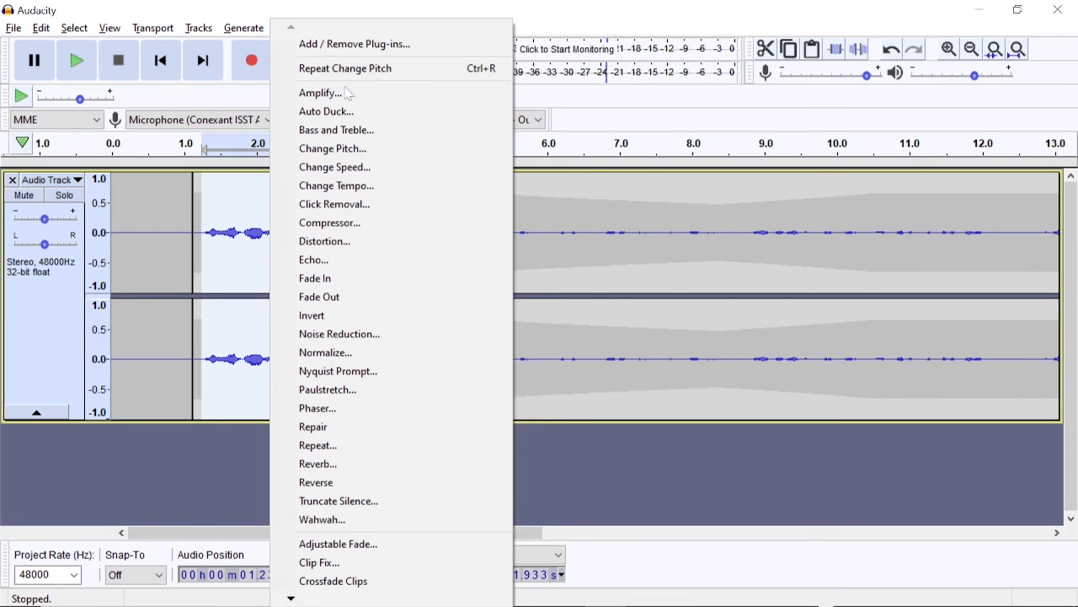
click(387, 168)
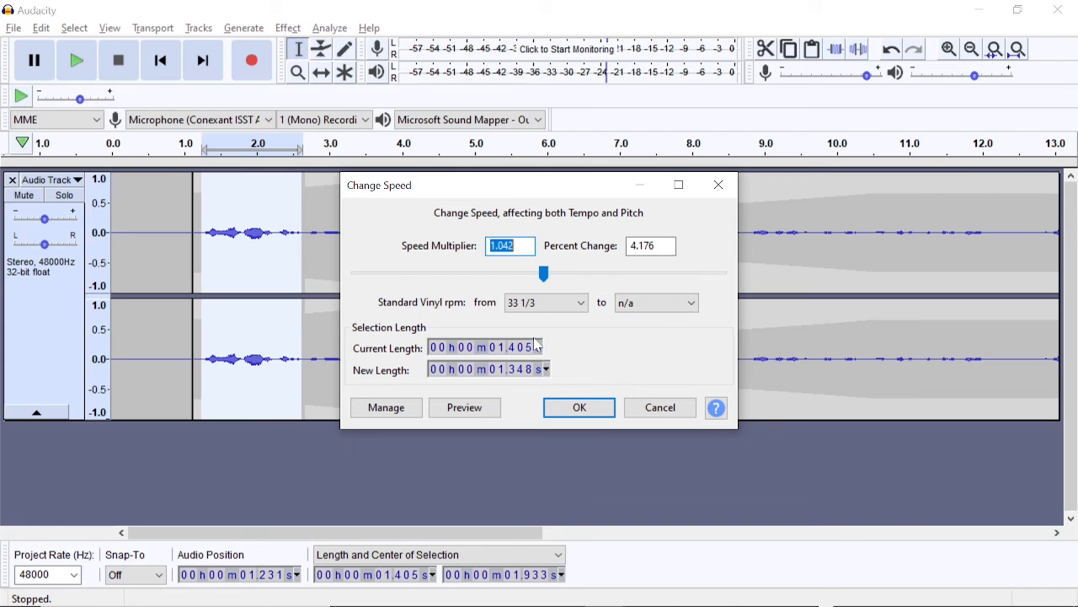
click(566, 274)
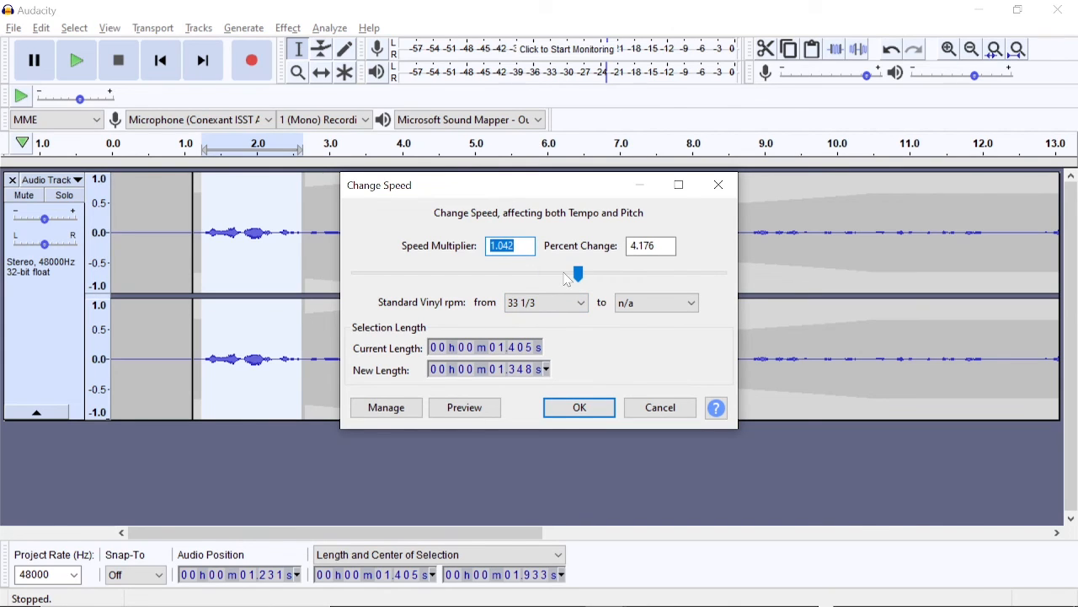
click(465, 408)
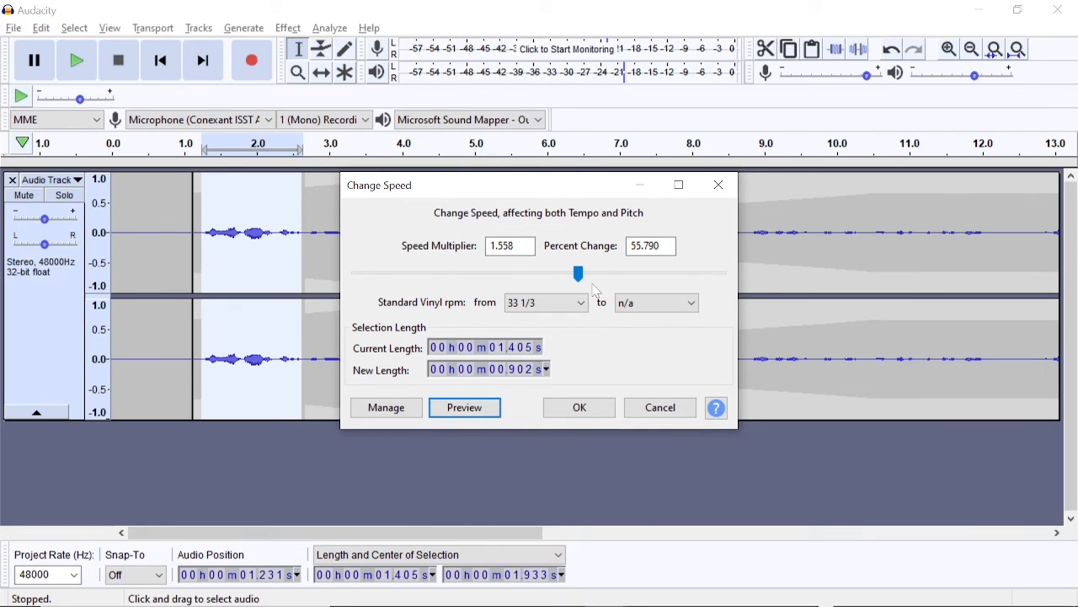
Step: Set the speed change to 125.404%, preview and apply it, and play the sped-up selection
click(658, 299)
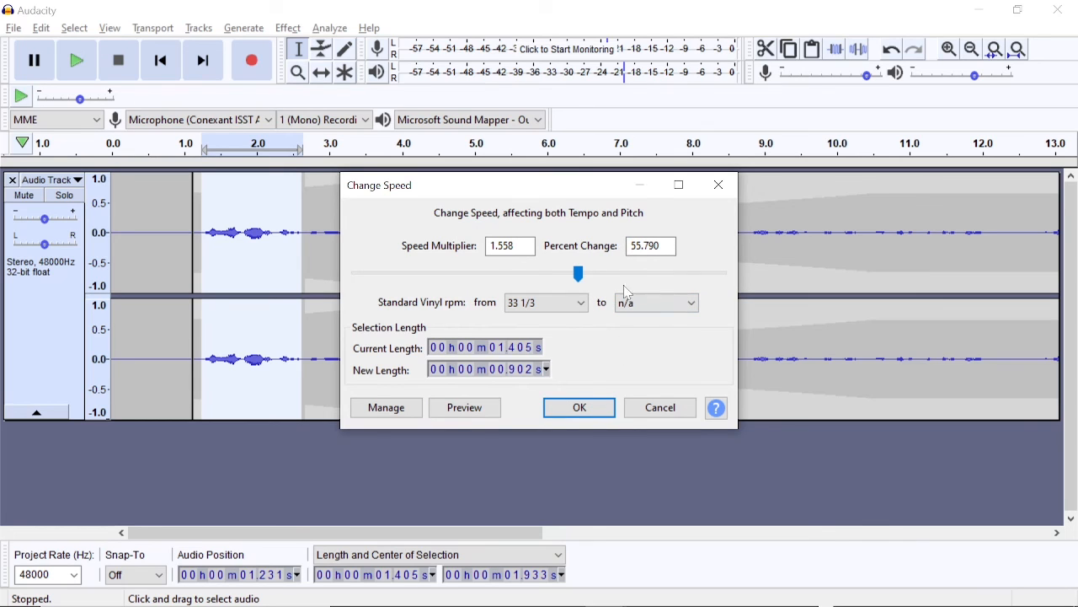
click(620, 280)
click(489, 405)
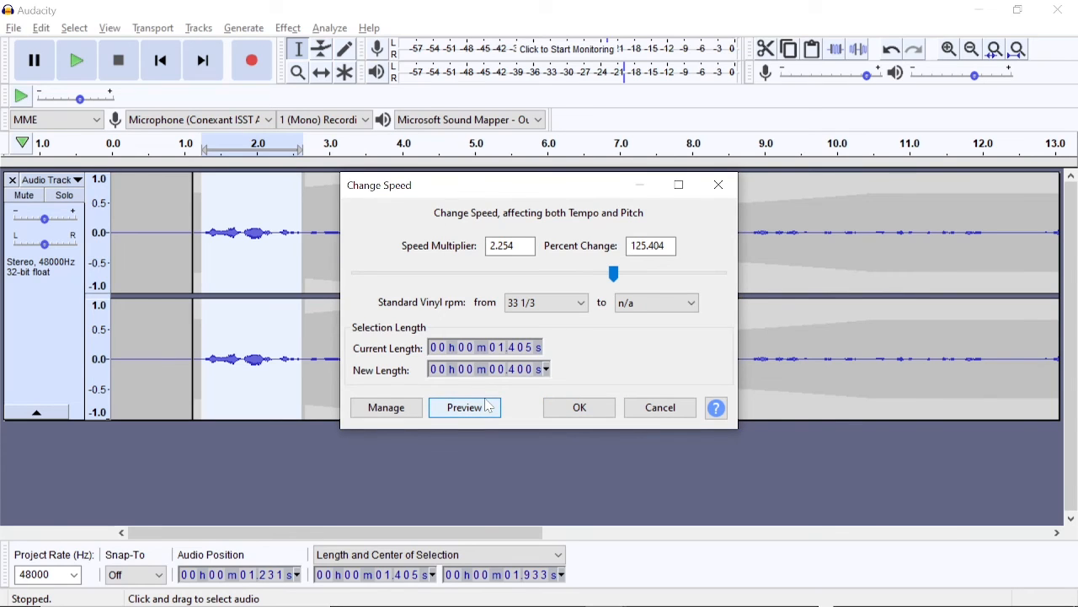
click(578, 407)
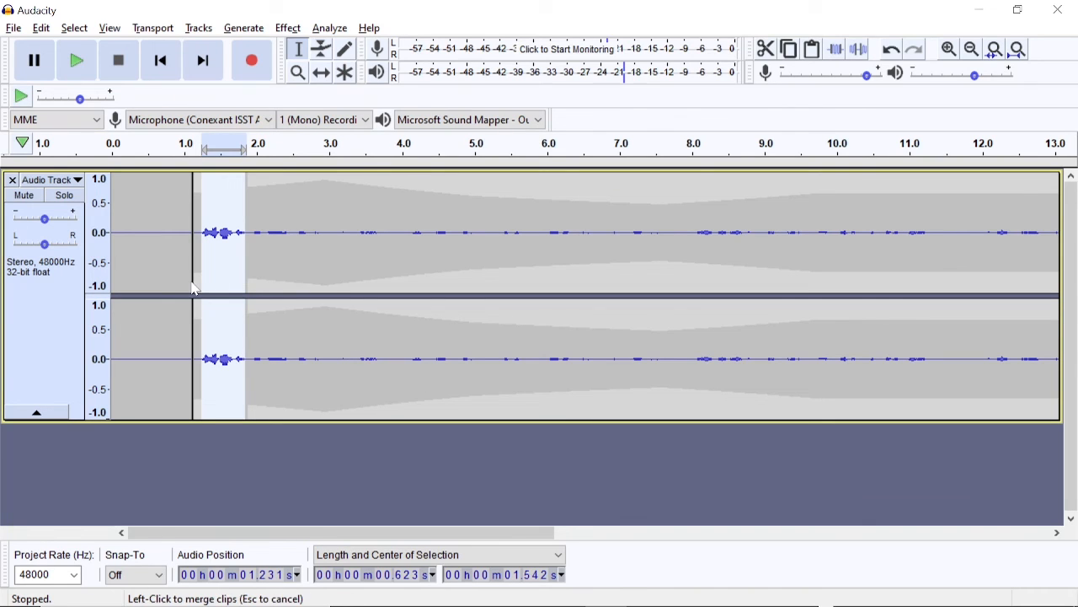
key(space)
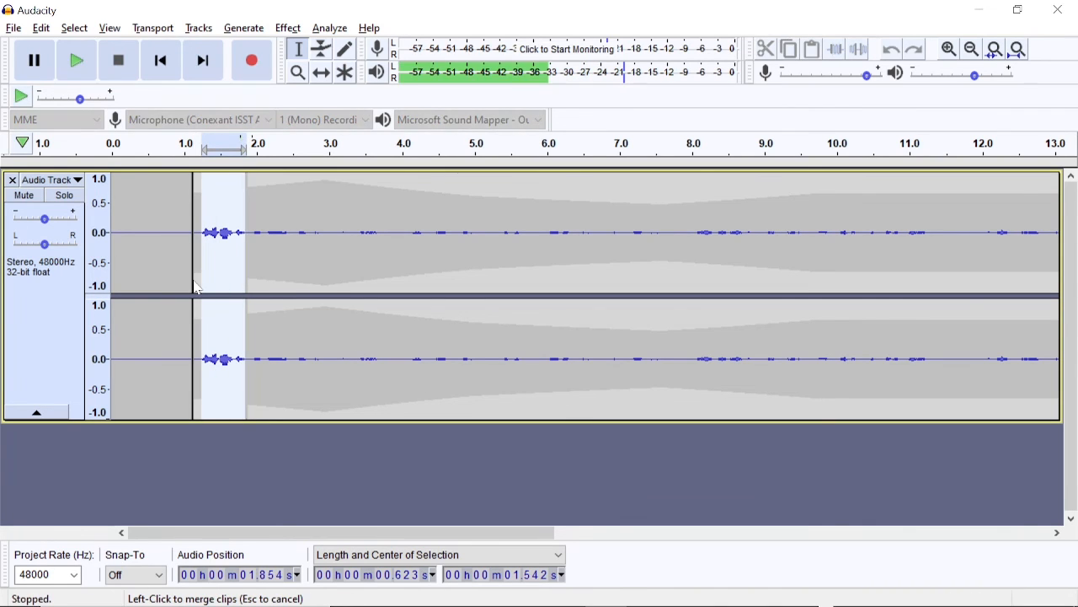
Step: Merge the two clips at the split near 1.1 seconds and play the track from about 1.03 and 0.87 seconds
click(197, 287)
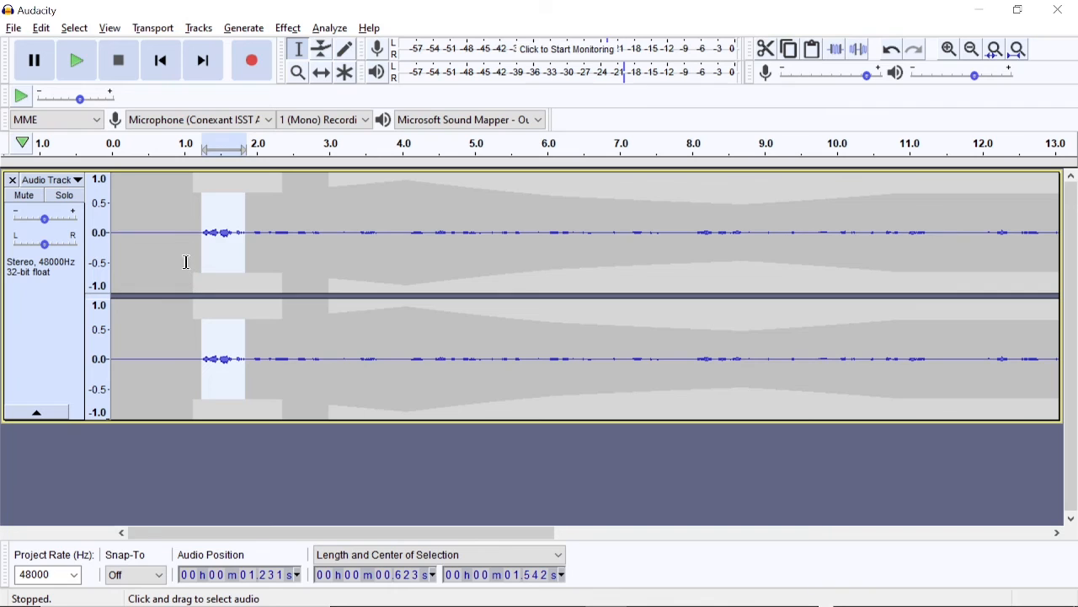
click(187, 262)
key(space)
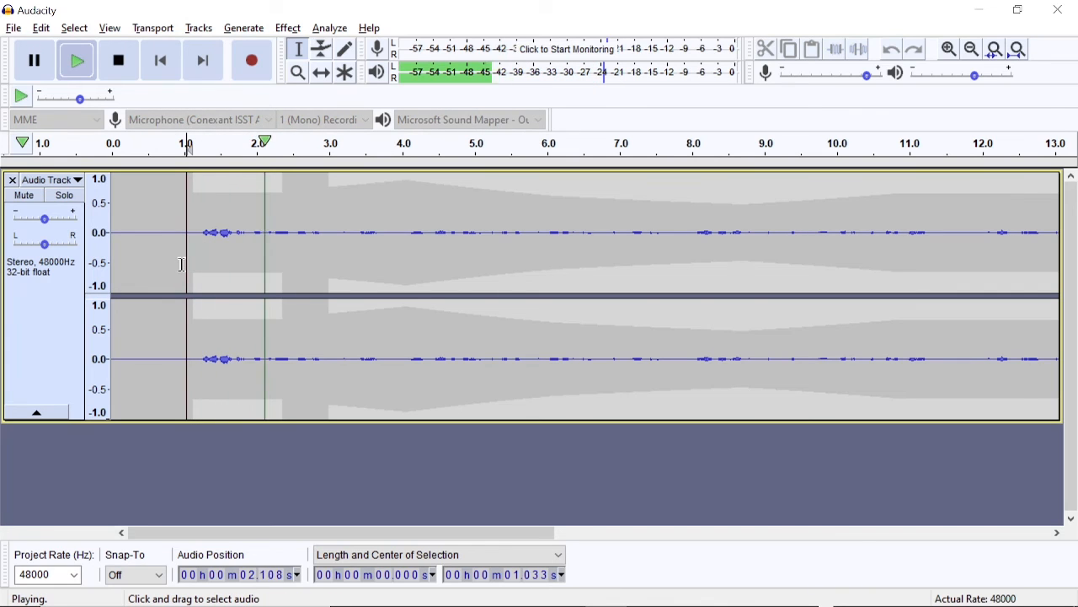
key(space)
click(175, 265)
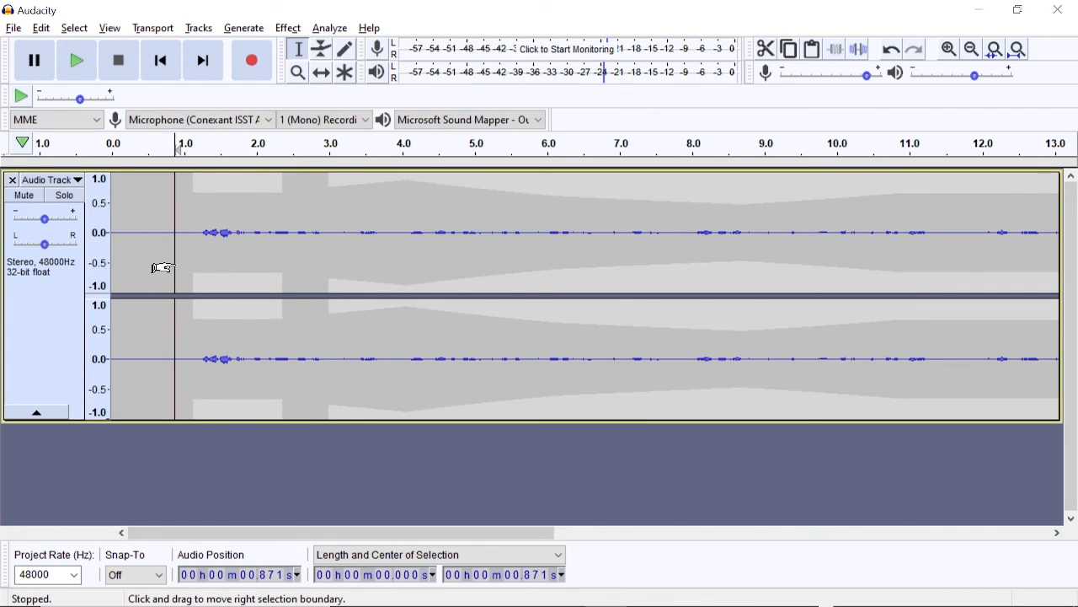
key(space)
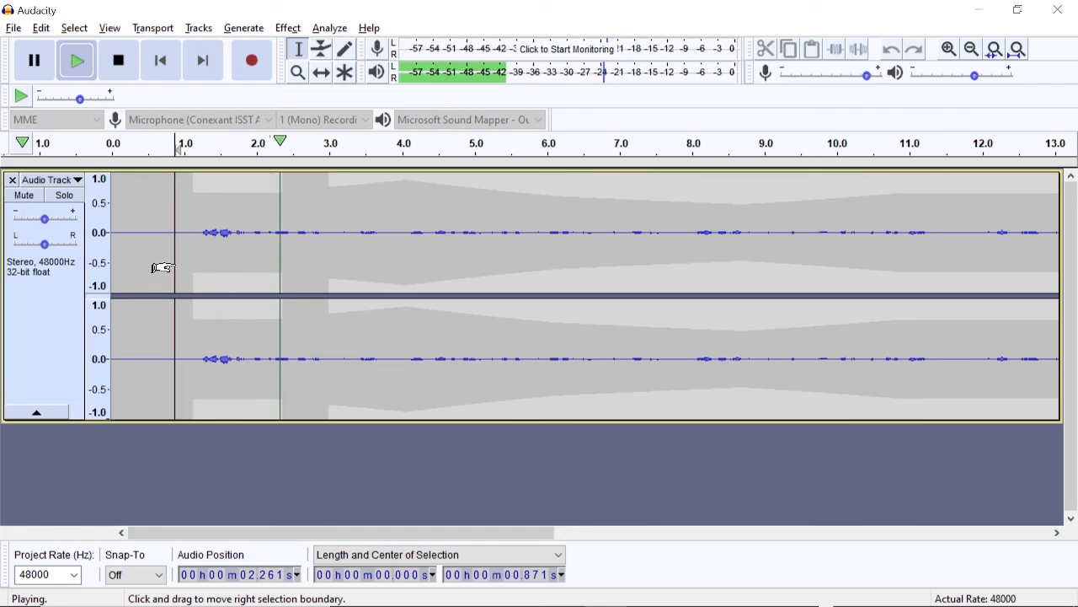
key(space)
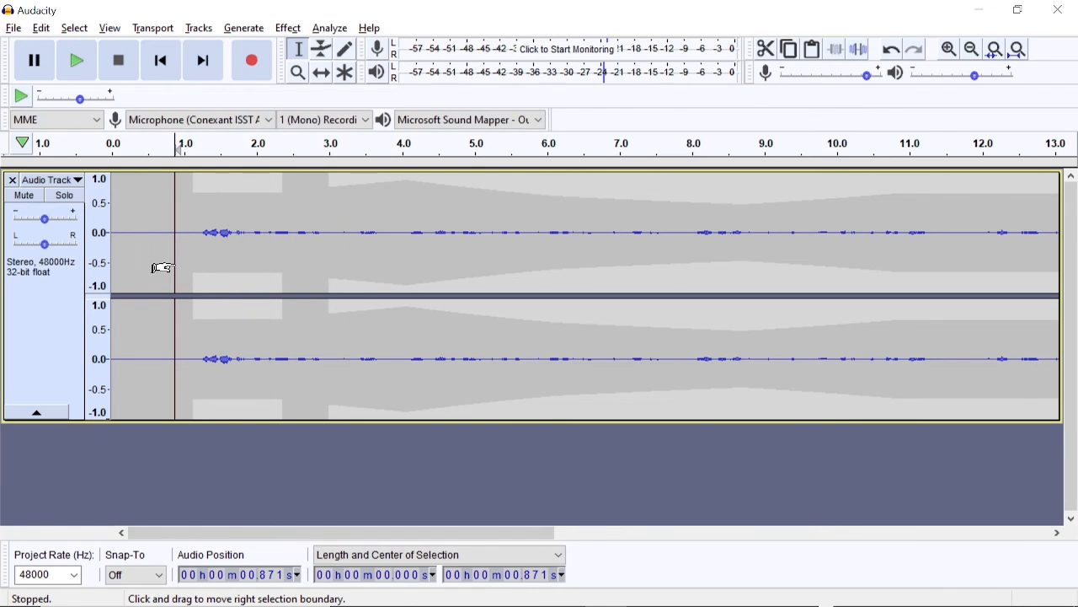
key(space)
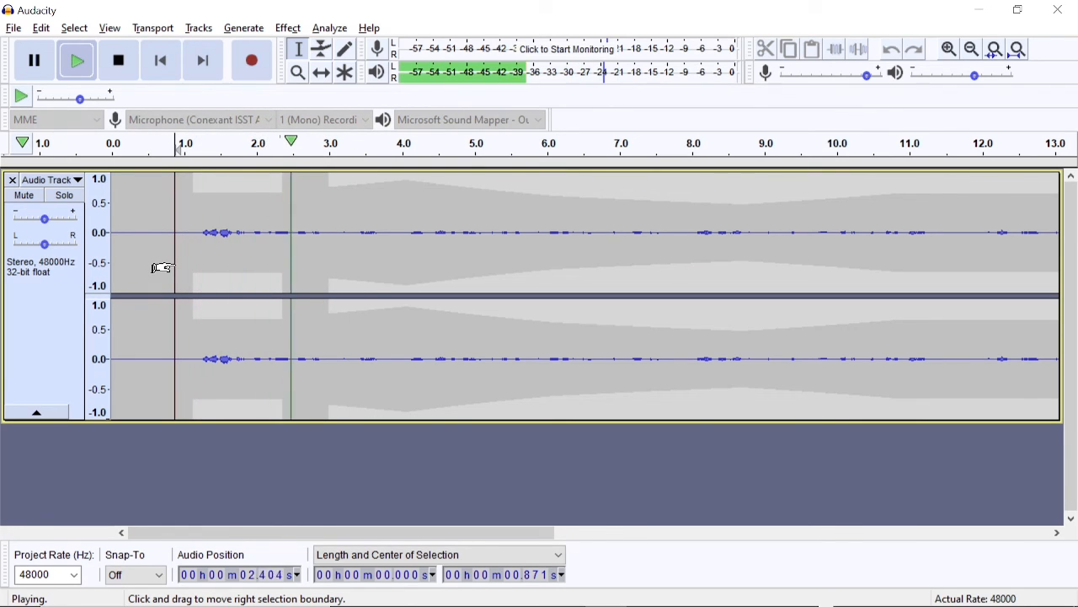
Step: Select the closing speech from about 22.7 to 24.8 seconds, then preview and apply Change Speed with a 1.558 multiplier
key(space)
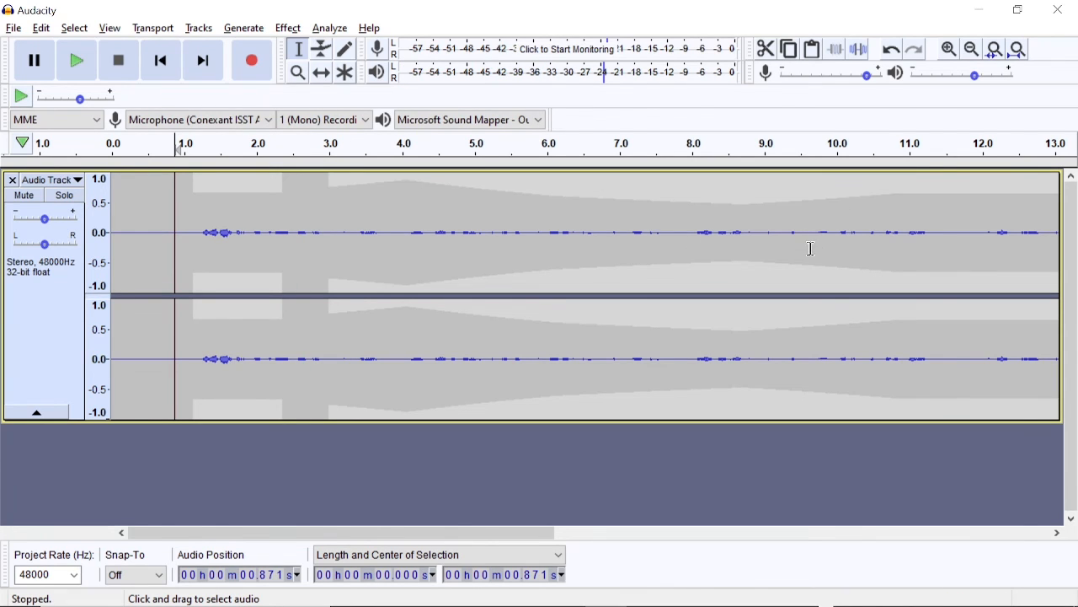
click(852, 257)
key(End)
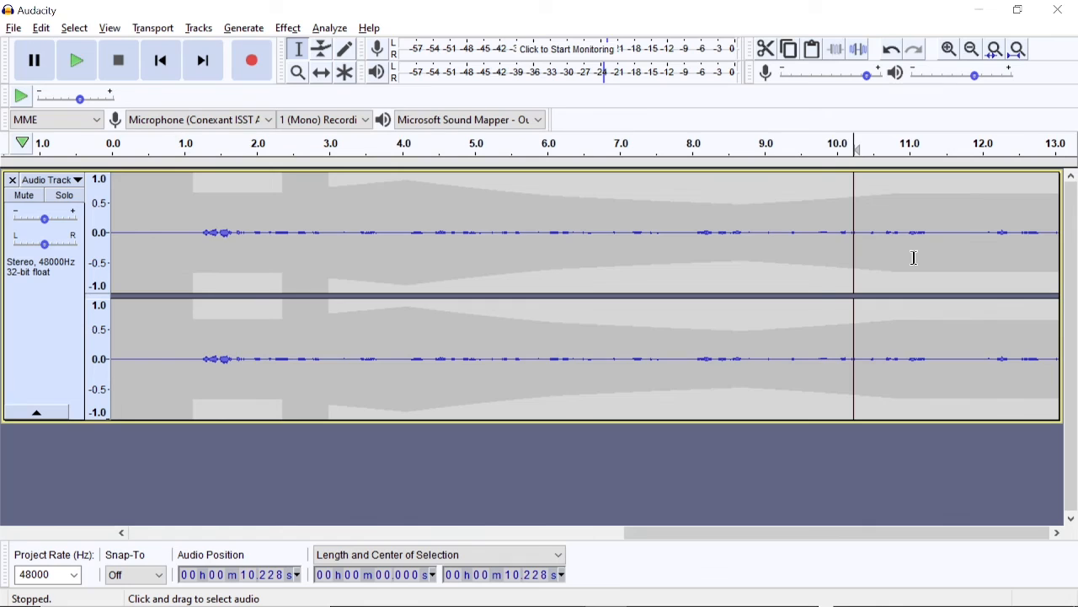
drag(655, 249, 808, 244)
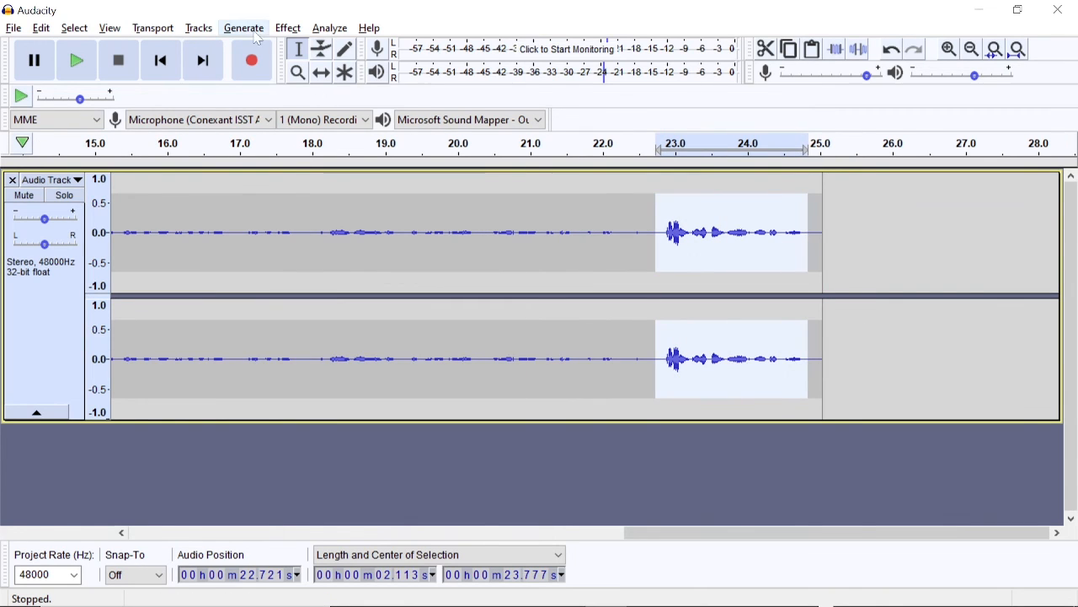
click(286, 30)
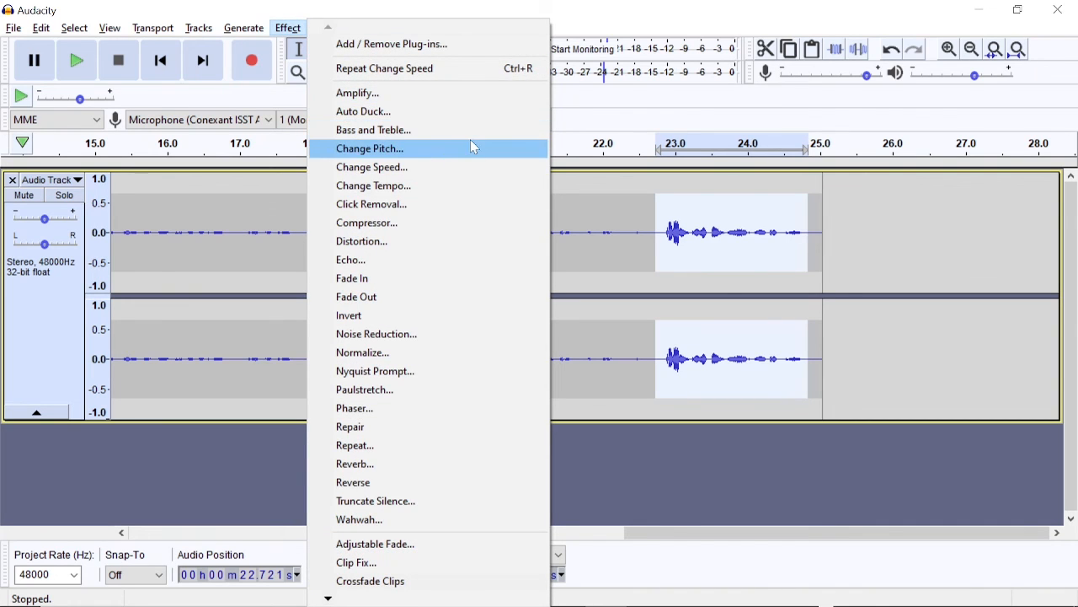
click(419, 169)
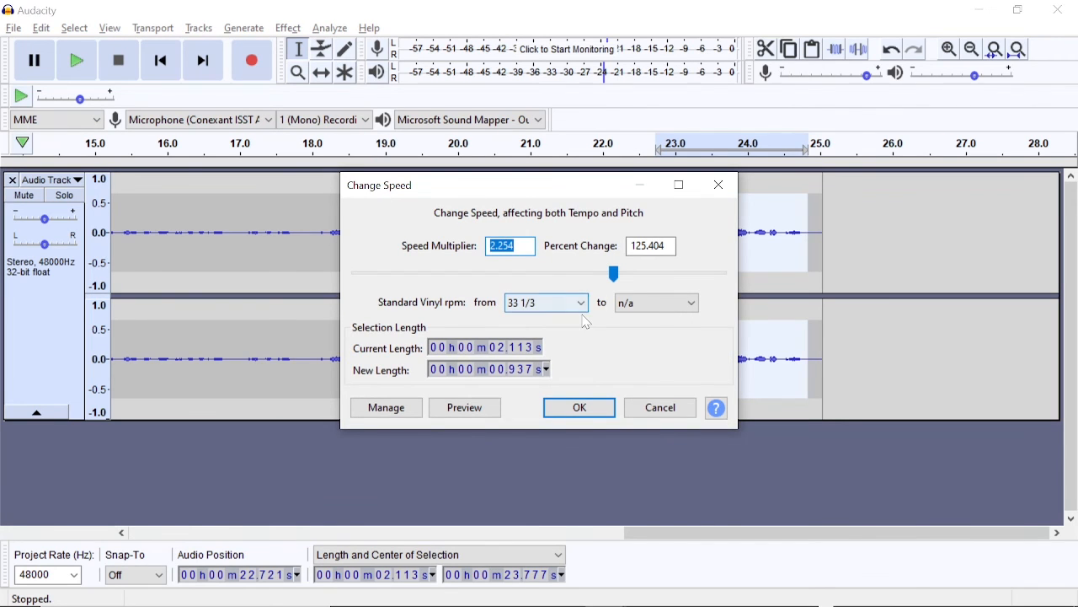
text(1.558)
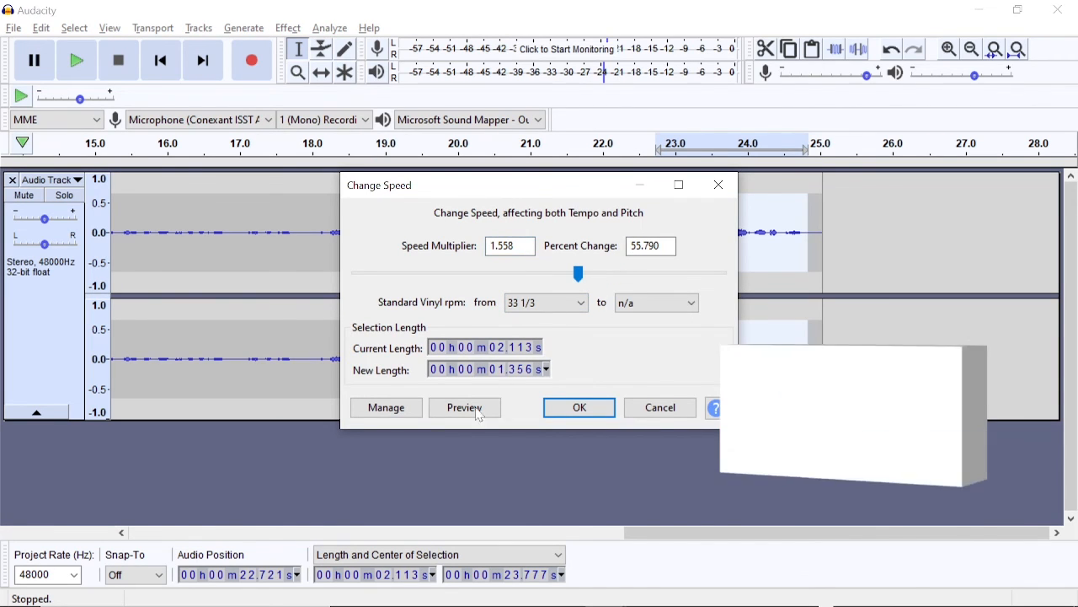
click(473, 415)
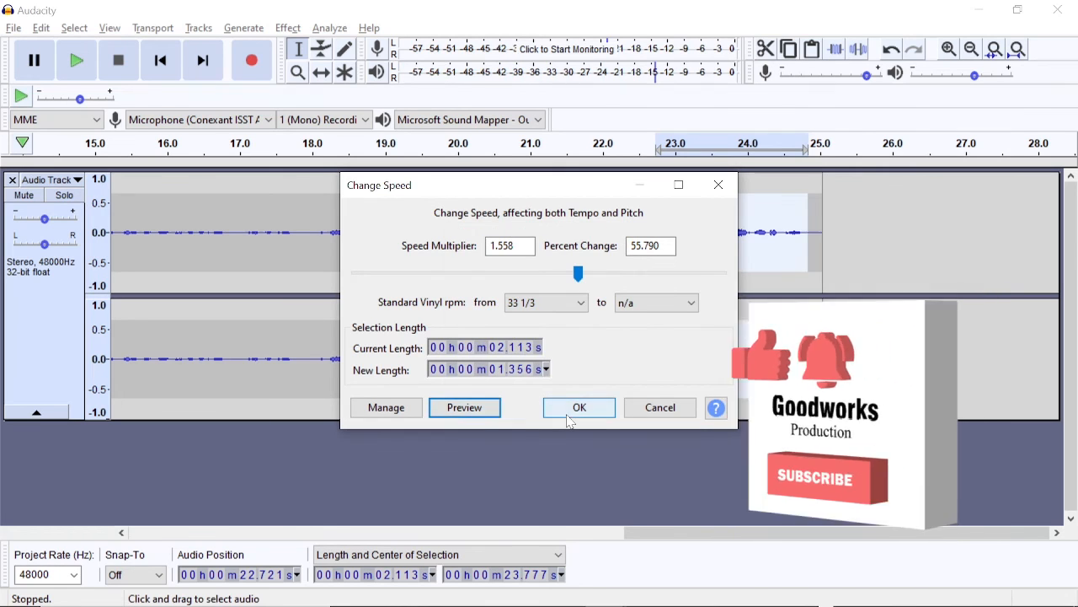
click(578, 410)
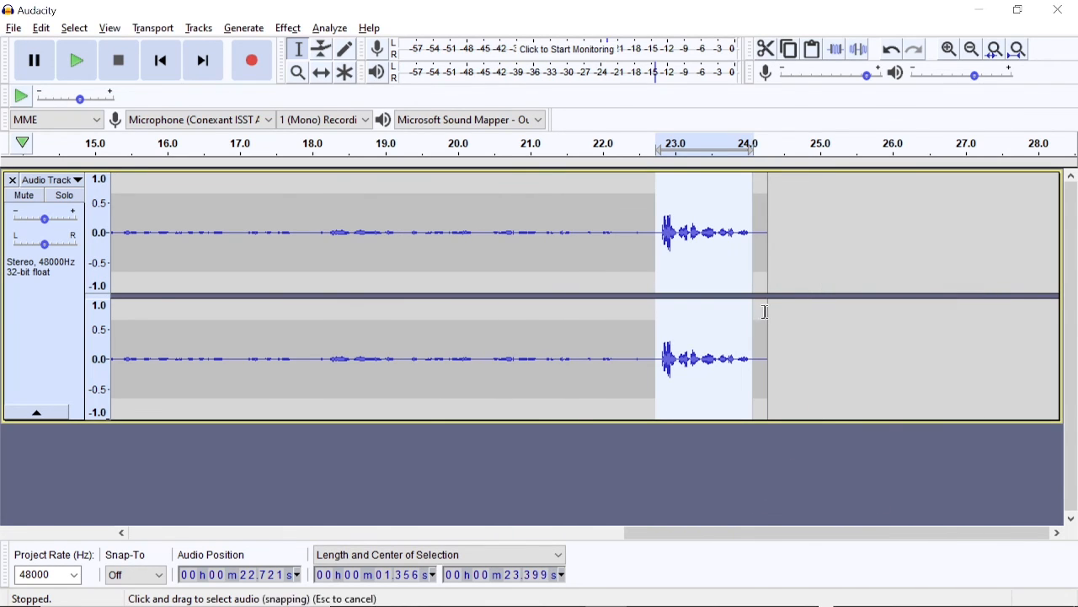
click(752, 367)
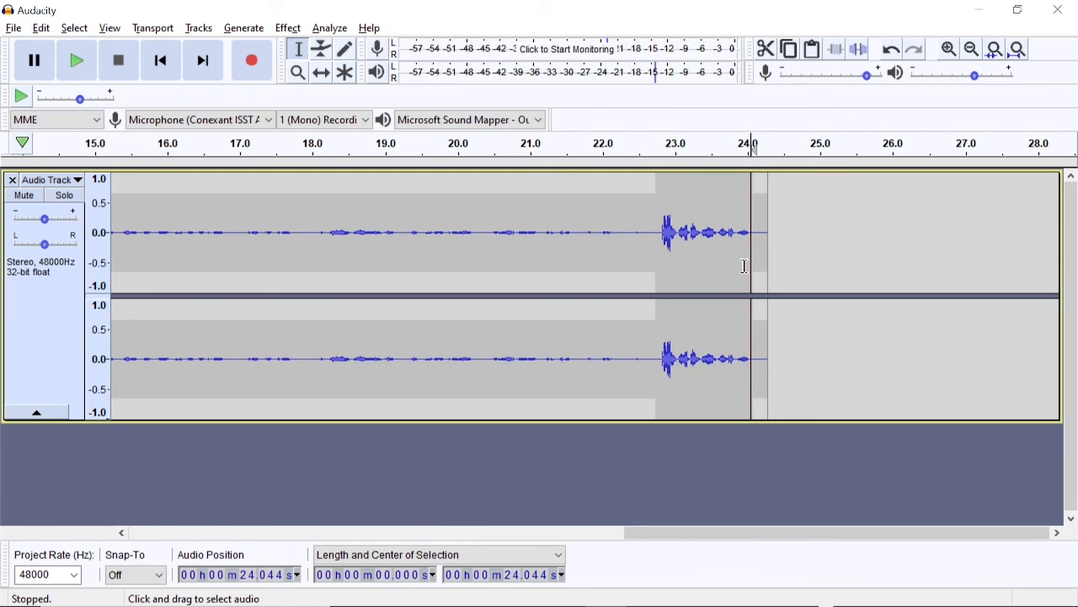
click(302, 266)
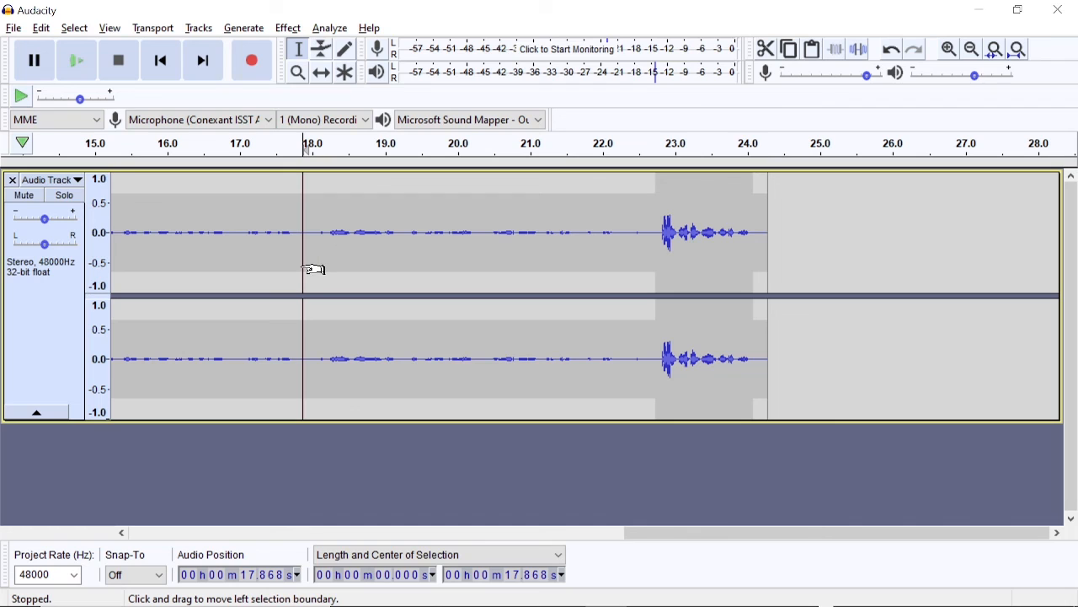
Step: Select the whole track and set up an MP3 export named "Audacity Test" on the Desktop
key(ctrl+a)
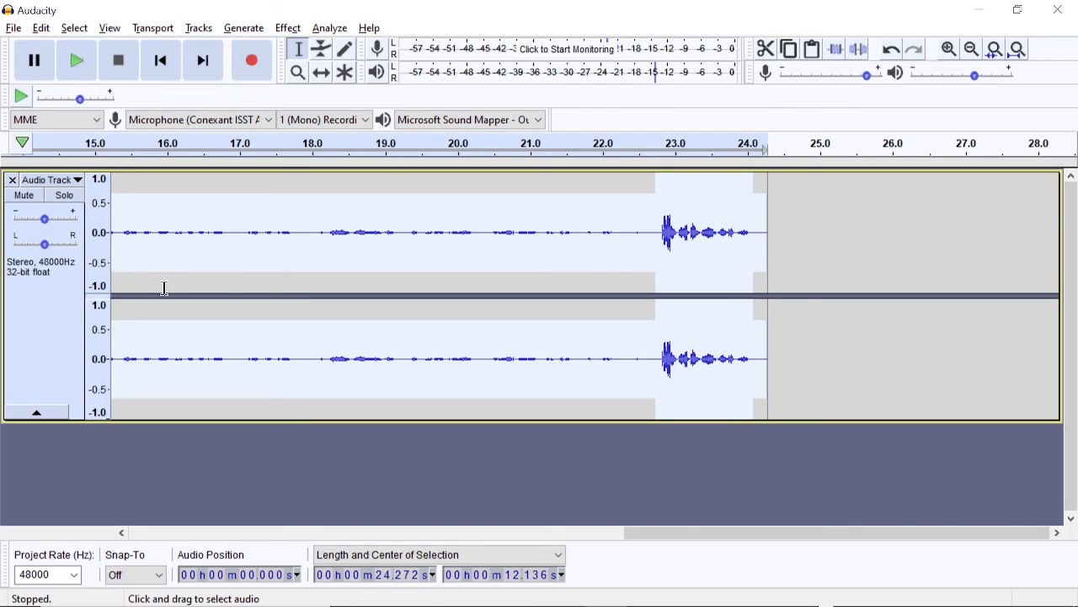
click(13, 28)
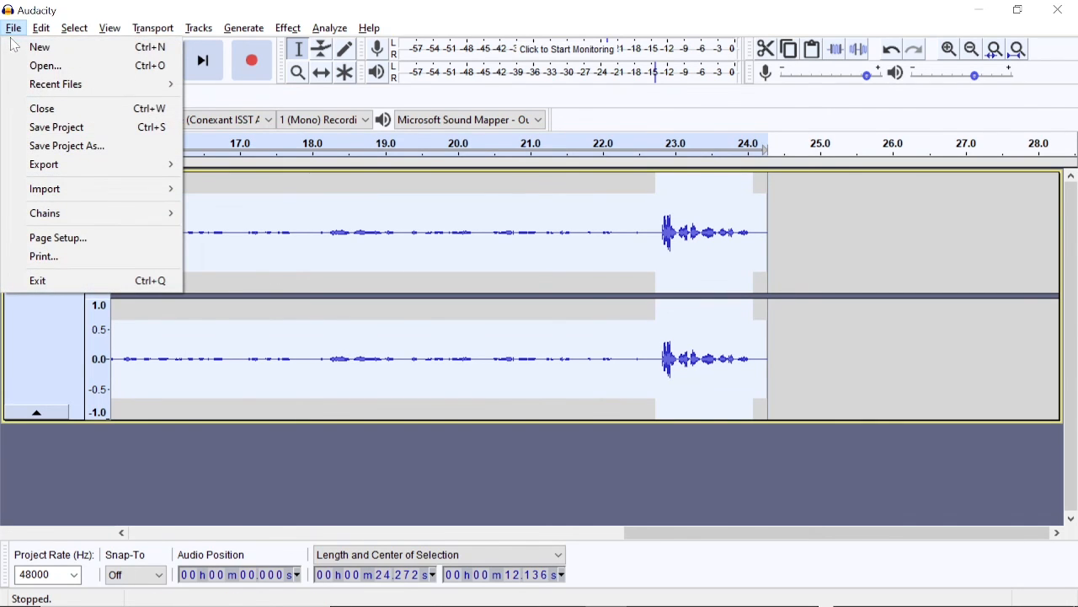
mouse_move(151, 174)
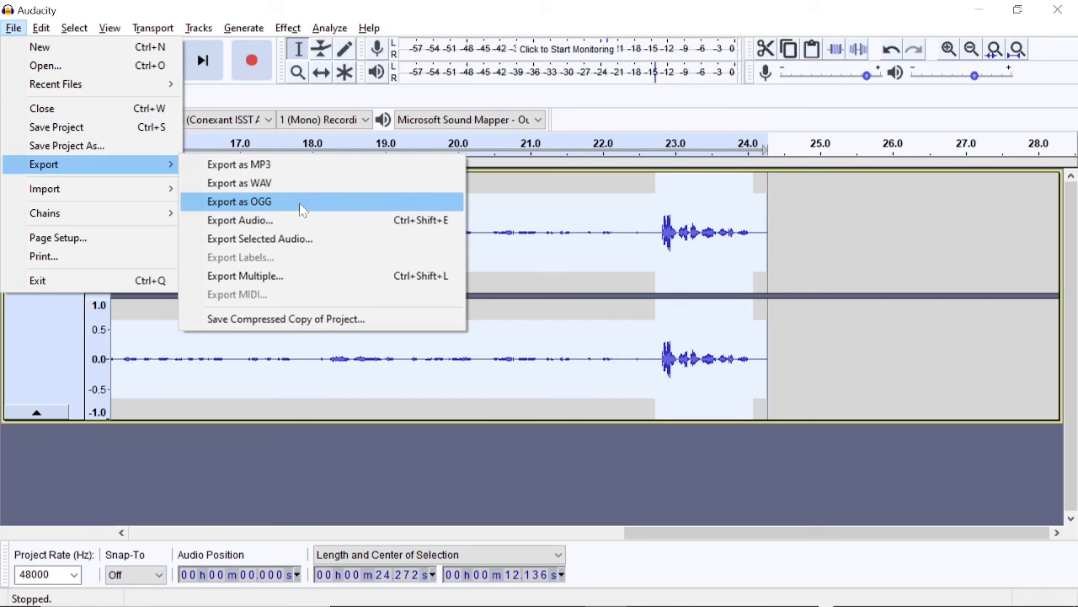
click(330, 172)
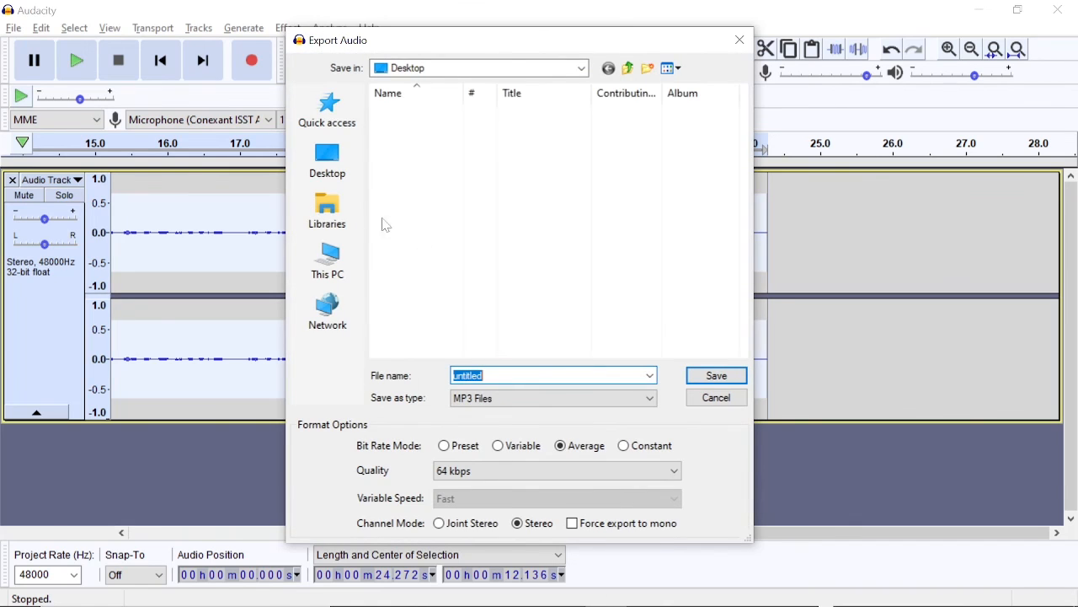
click(496, 376)
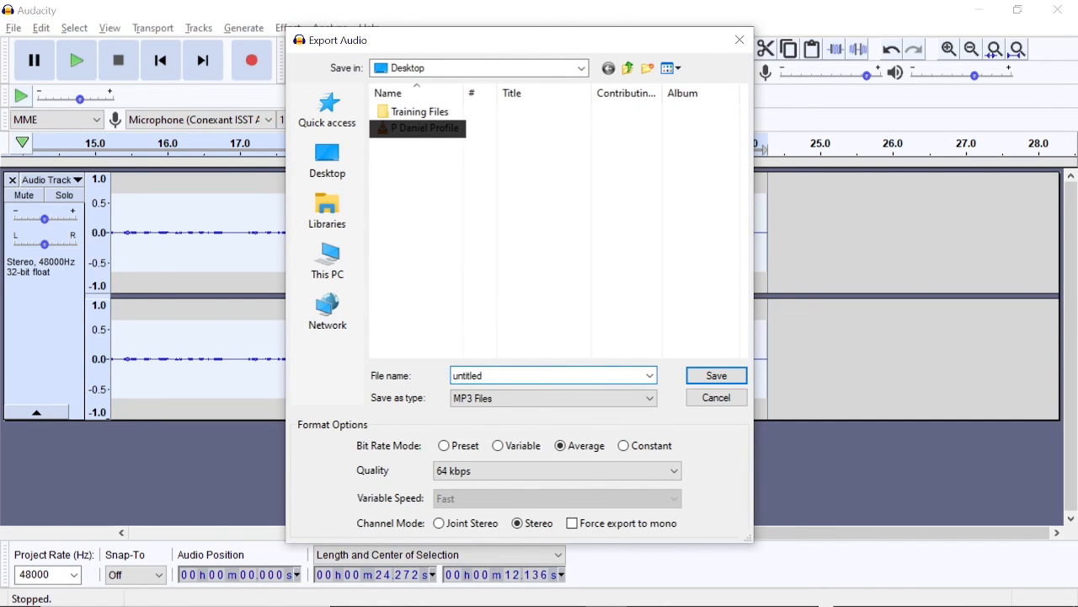
key(ctrl+a)
text(Au)
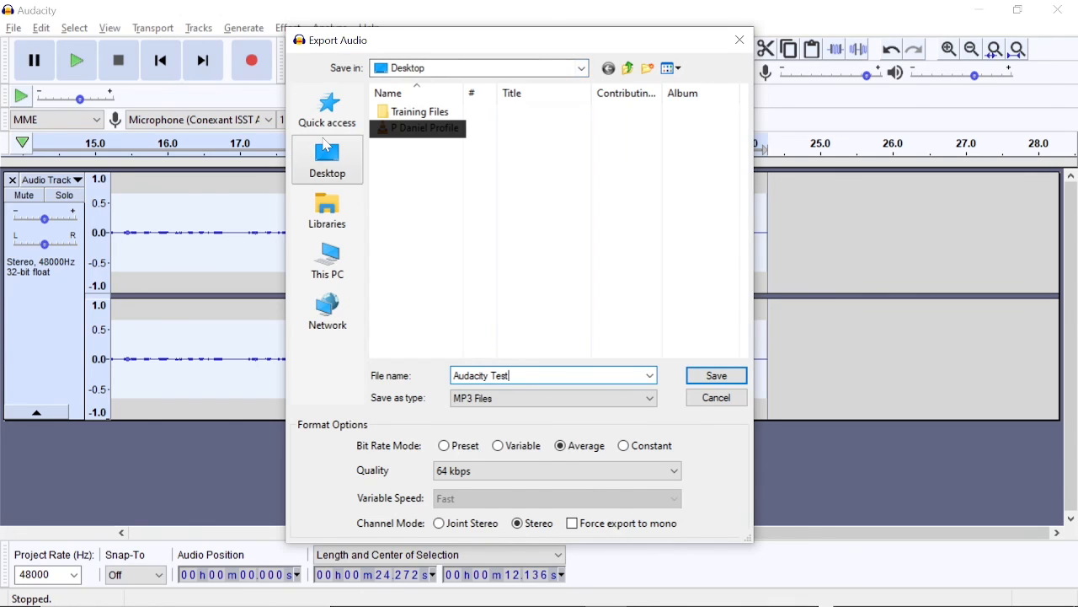
click(328, 158)
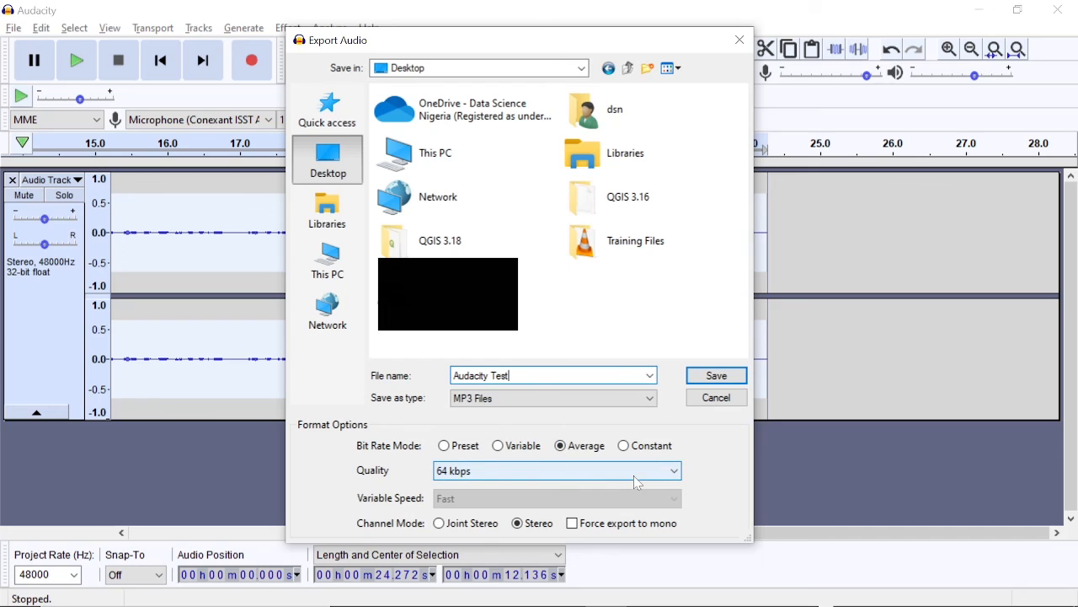
Step: Set the MP3 quality to 128 kbps and save the export with blank metadata tags
click(661, 479)
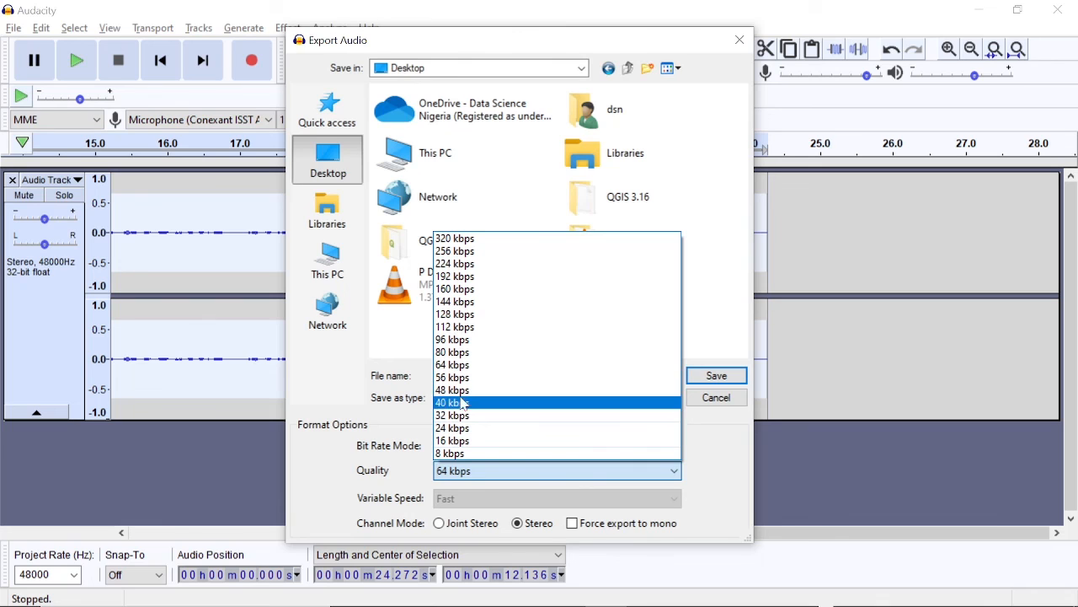
click(511, 314)
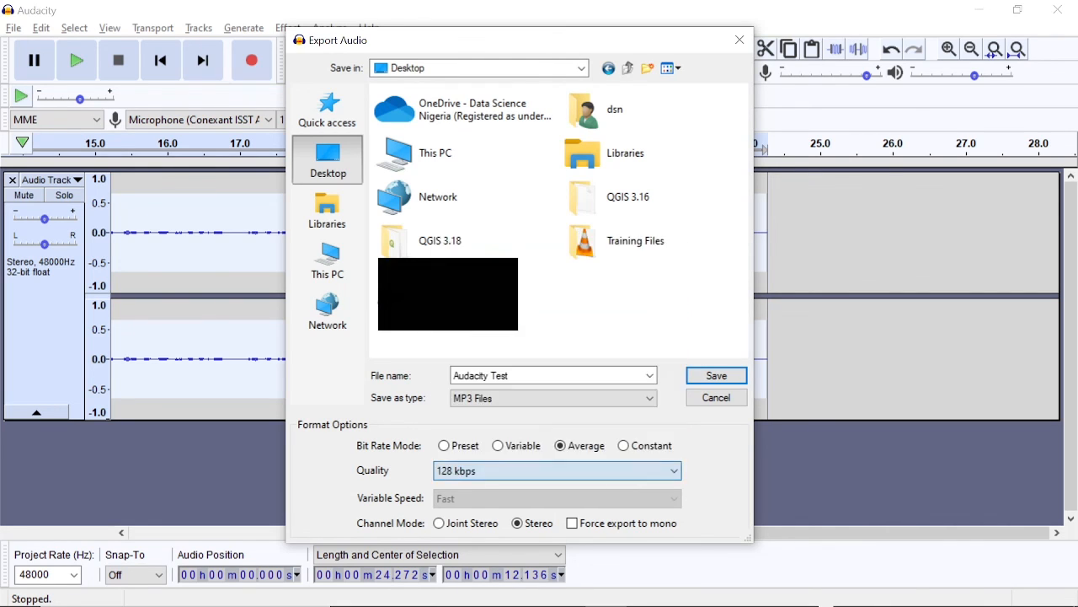
click(716, 376)
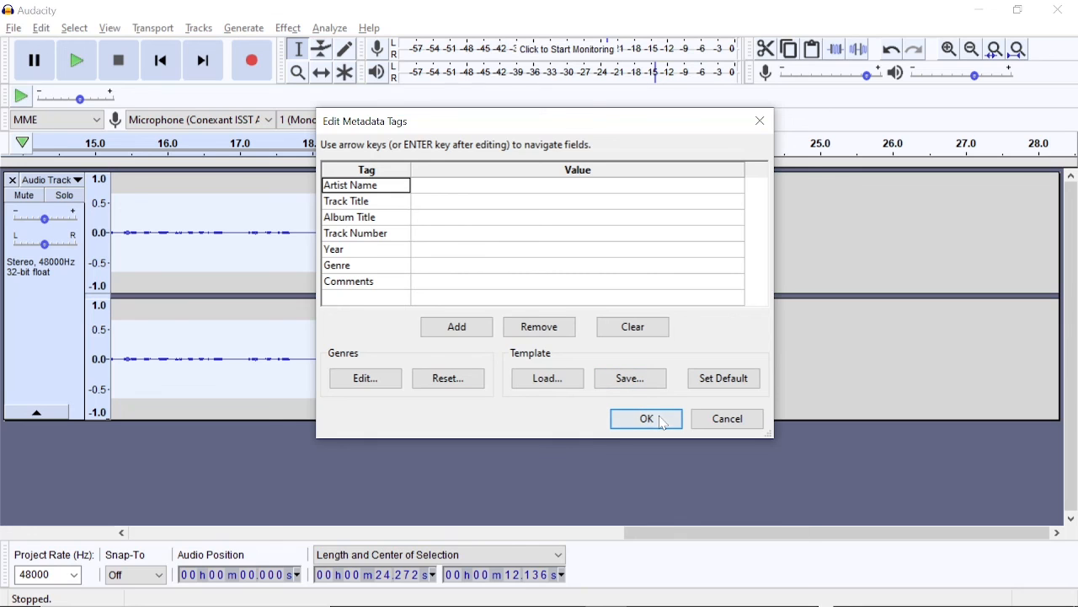
click(657, 418)
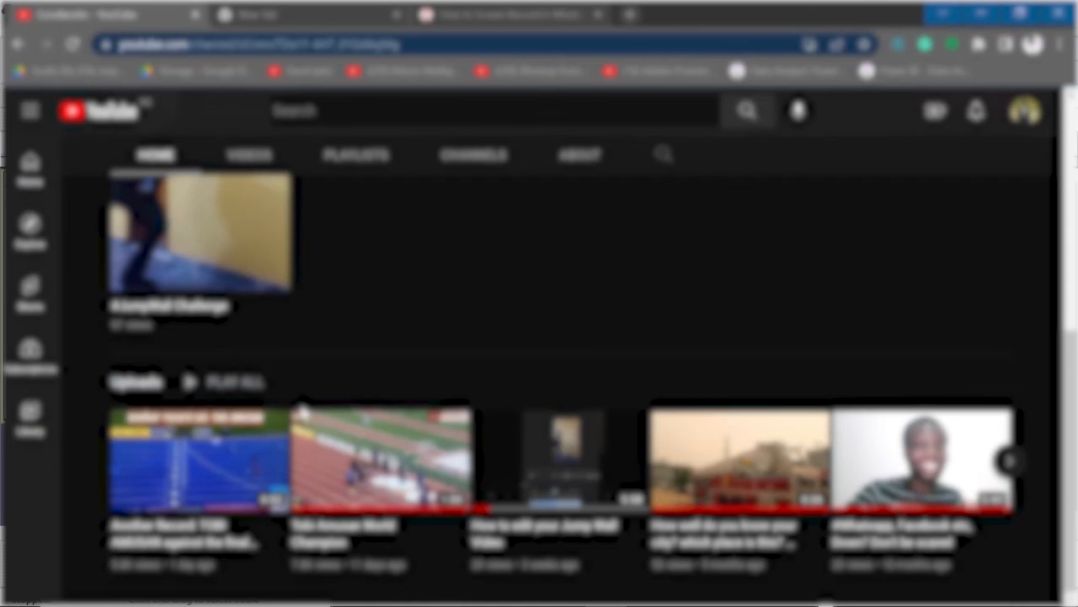
Step: Subscribe to the Goodworks channel on YouTube and set its notifications to All
scroll(302, 411, up, 3)
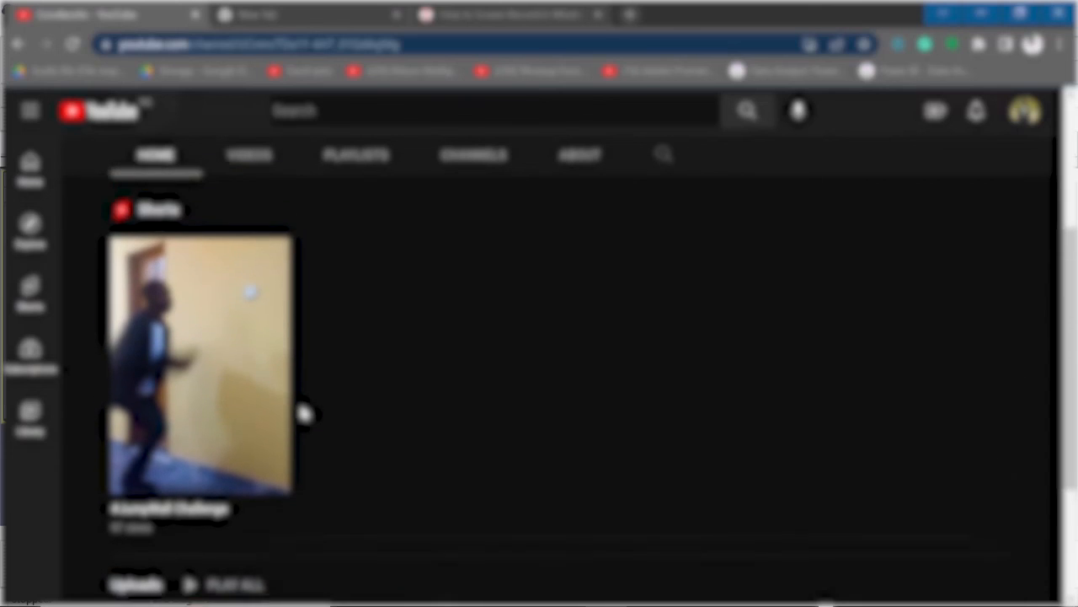
scroll(301, 411, up, 4)
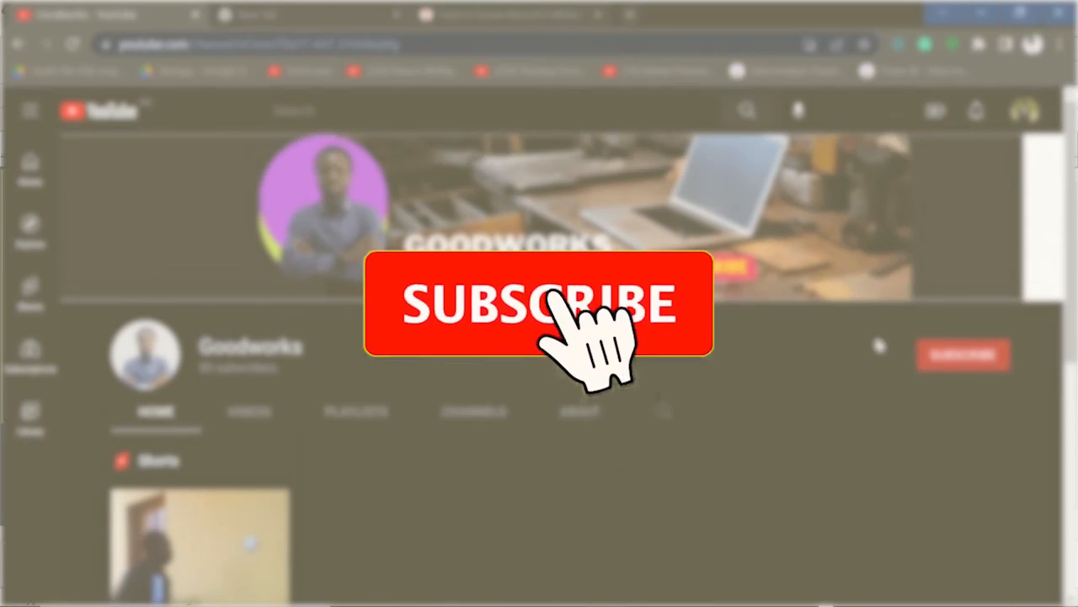
click(961, 356)
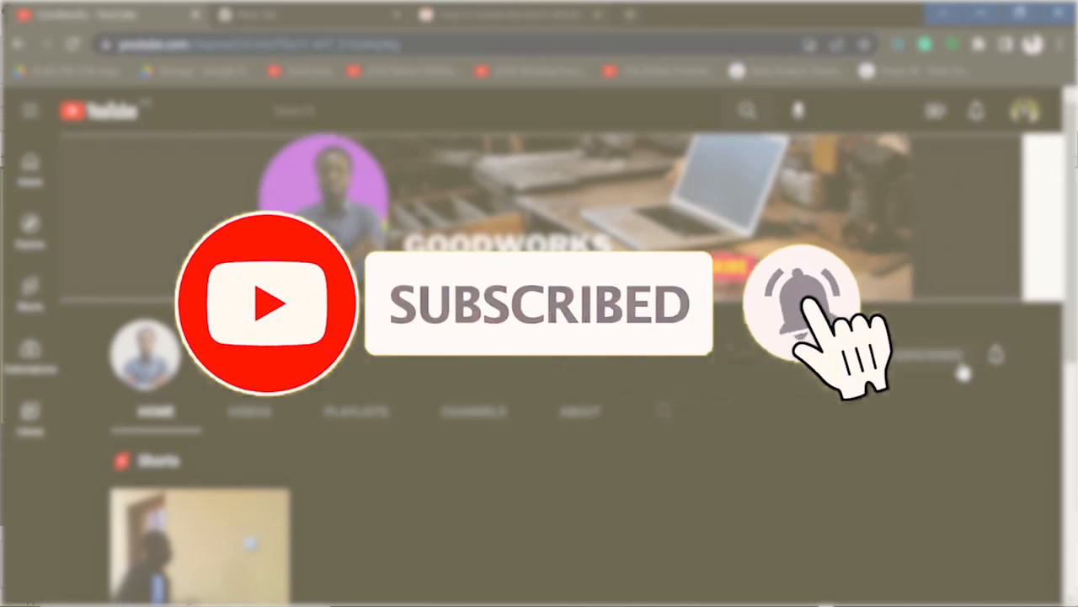
click(996, 358)
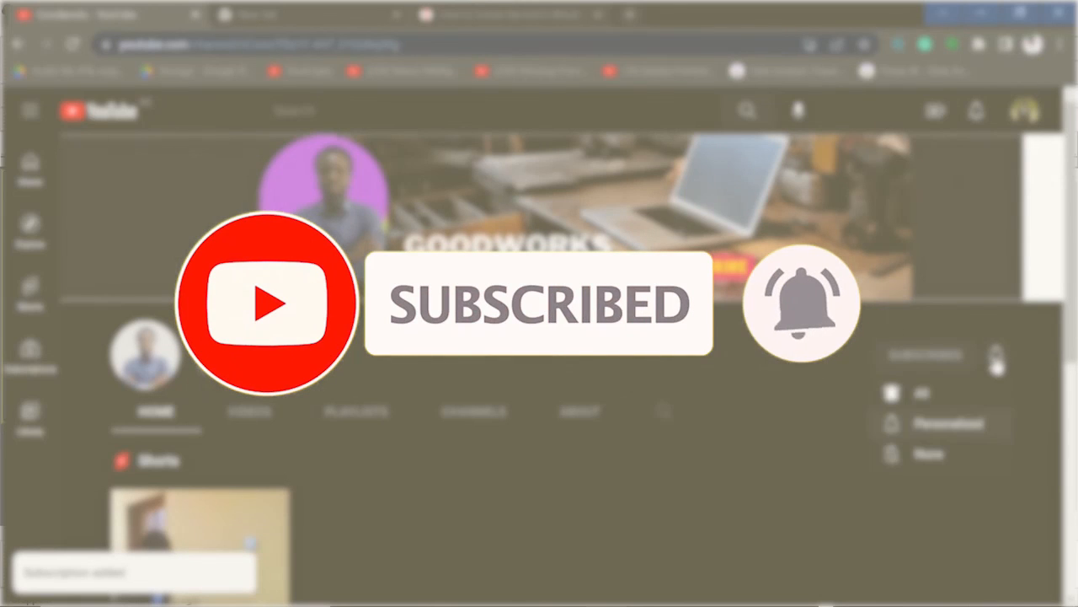
click(934, 395)
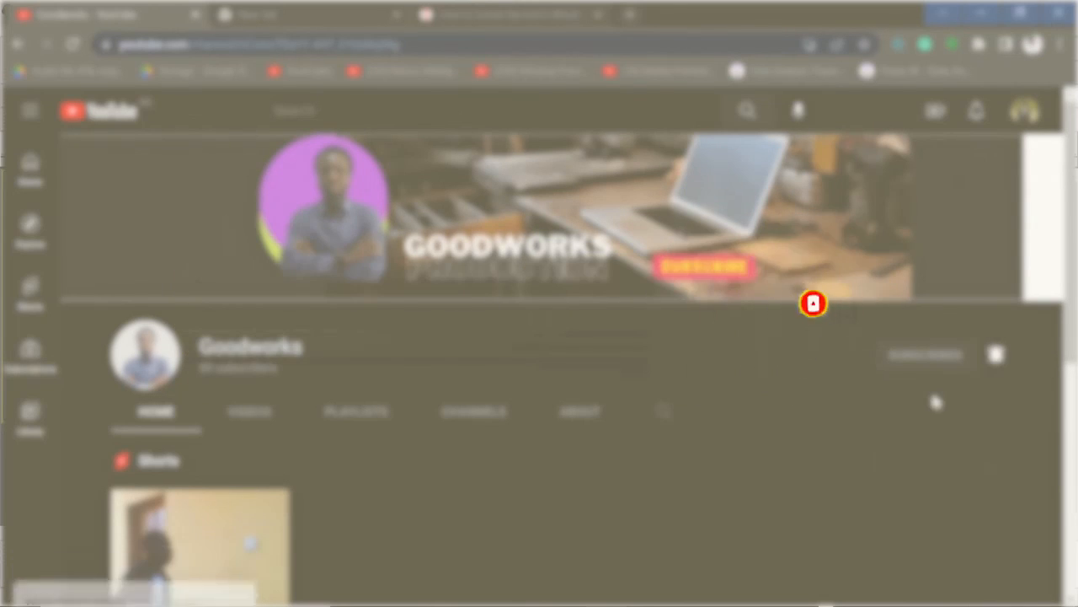